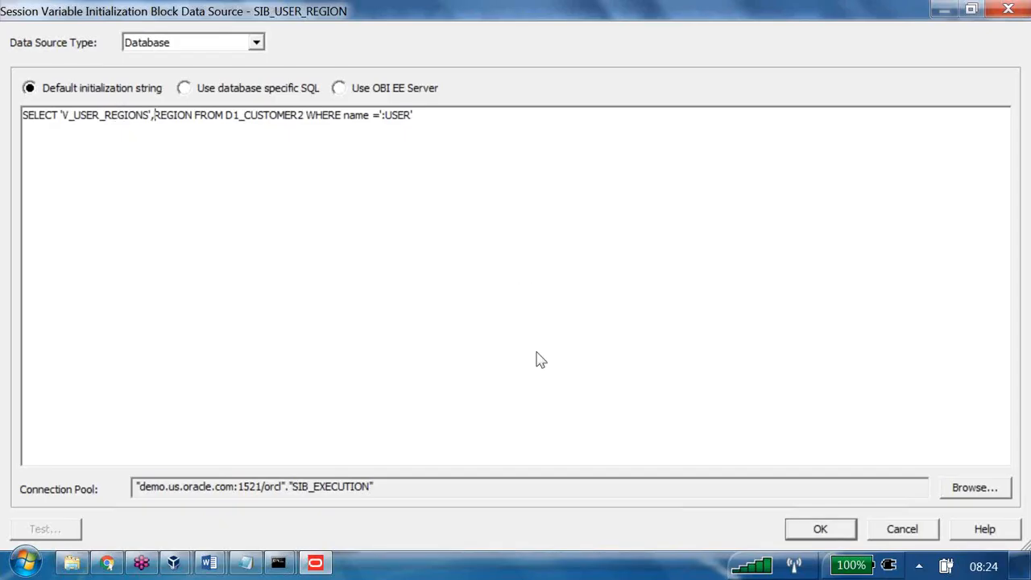
Confirm the SIB_USER_REGION data source query and review the V_USER_REGION removal instruction in the Word guide.
{"action": "key", "text": "Return"}
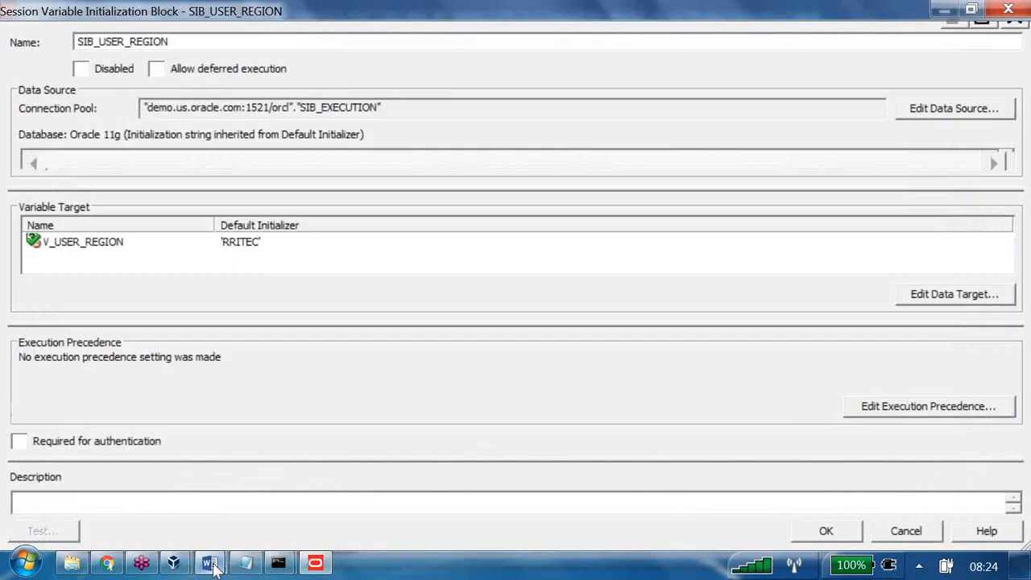
{"action": "mouse_move", "coordinate": [212, 565]}
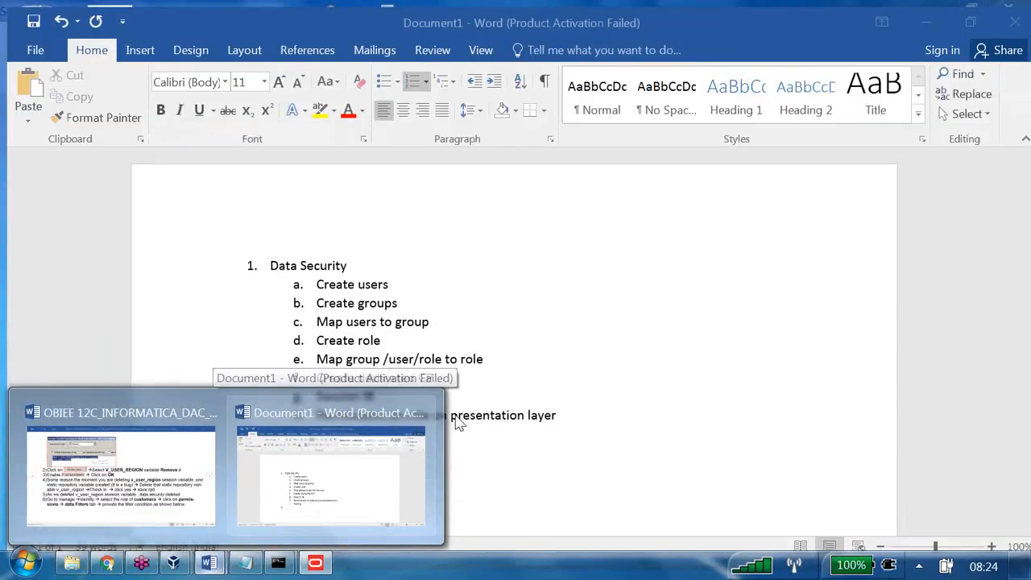
{"action": "left_click", "coordinate": [420, 413]}
{"action": "left_click", "coordinate": [509, 327]}
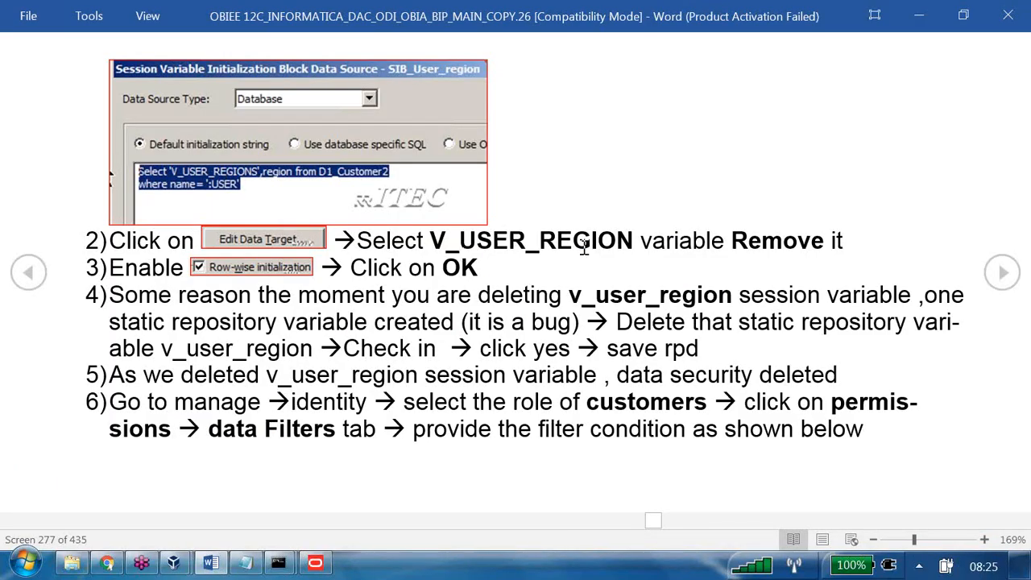
{"action": "double_click", "coordinate": [775, 244]}
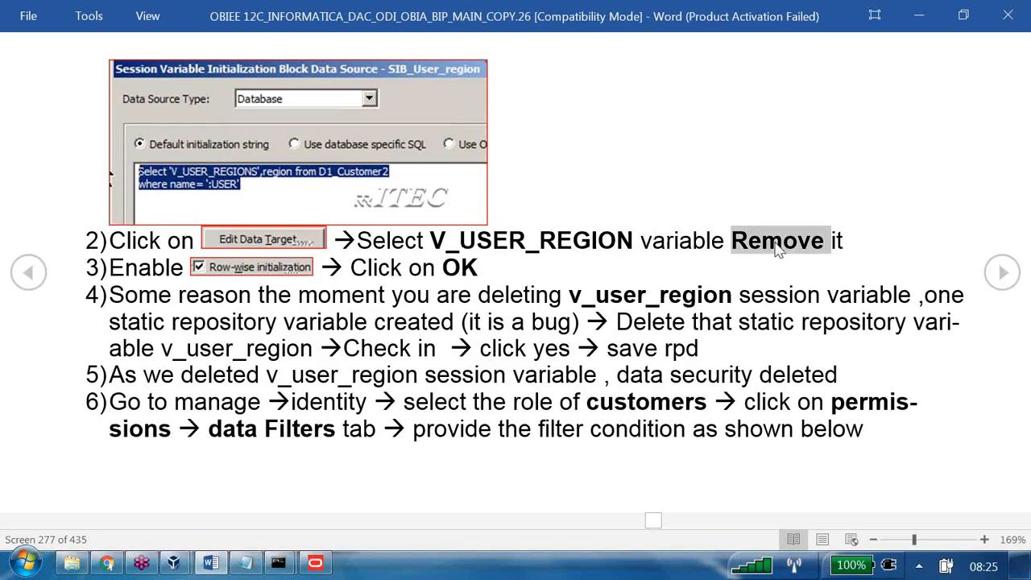
{"action": "left_click", "coordinate": [315, 562]}
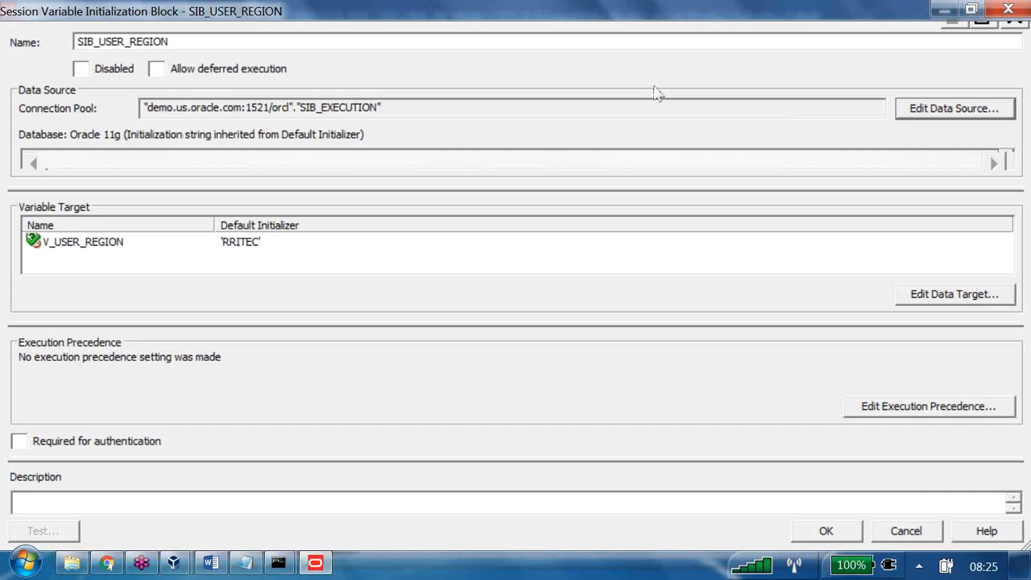
{"action": "left_click", "coordinate": [955, 108]}
{"action": "left_click", "coordinate": [69, 166]}
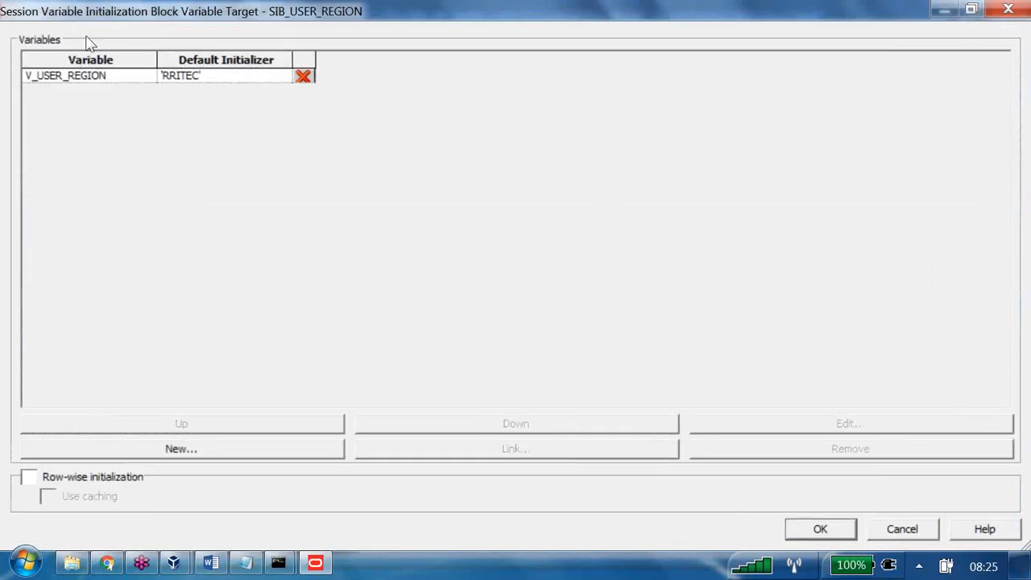
{"action": "key", "text": "Return"}
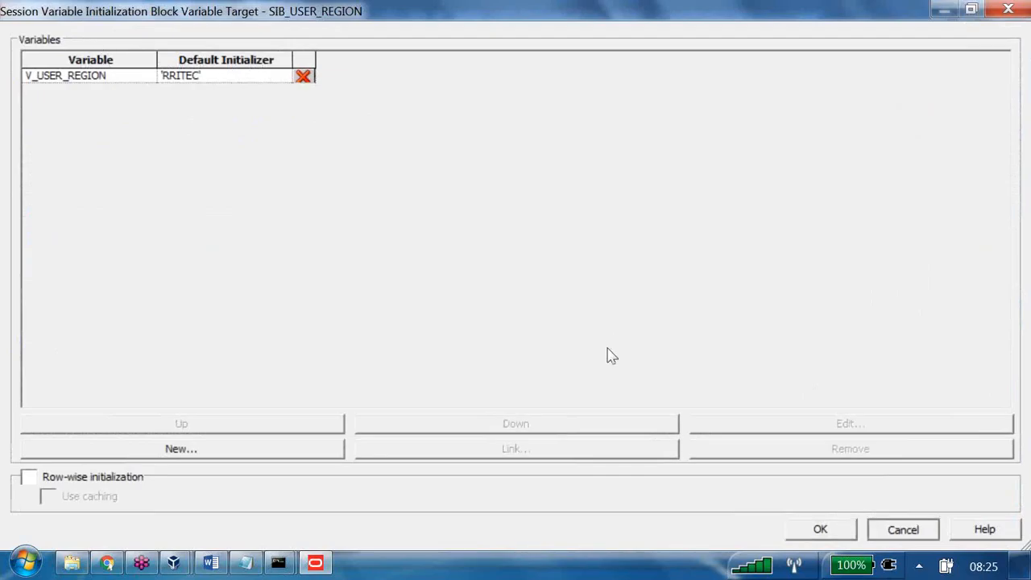
{"action": "key", "text": "Return"}
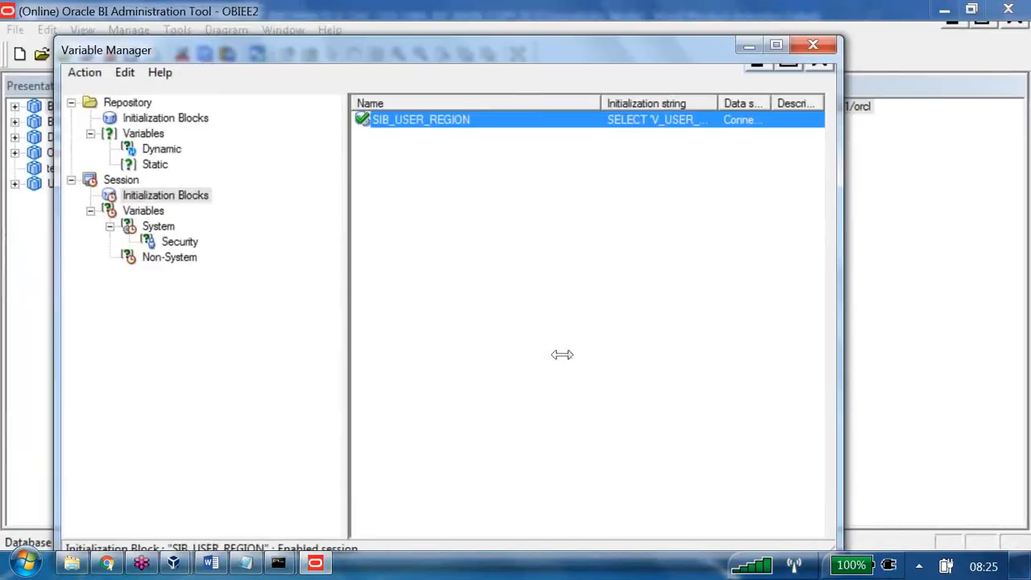
Examine the existing static repository variables in Variable Manager.
{"action": "left_click", "coordinate": [154, 164]}
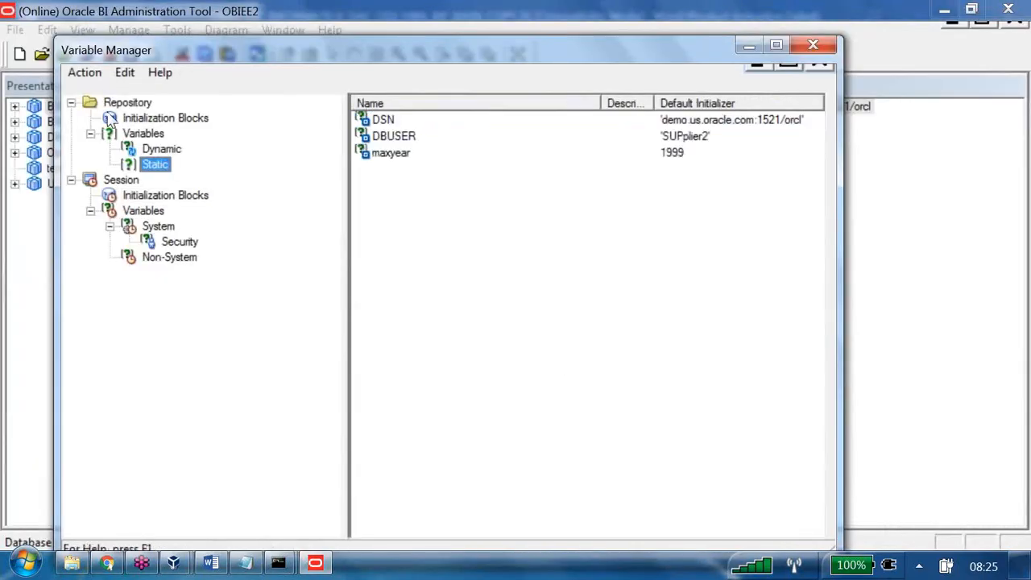
{"action": "left_click", "coordinate": [121, 103]}
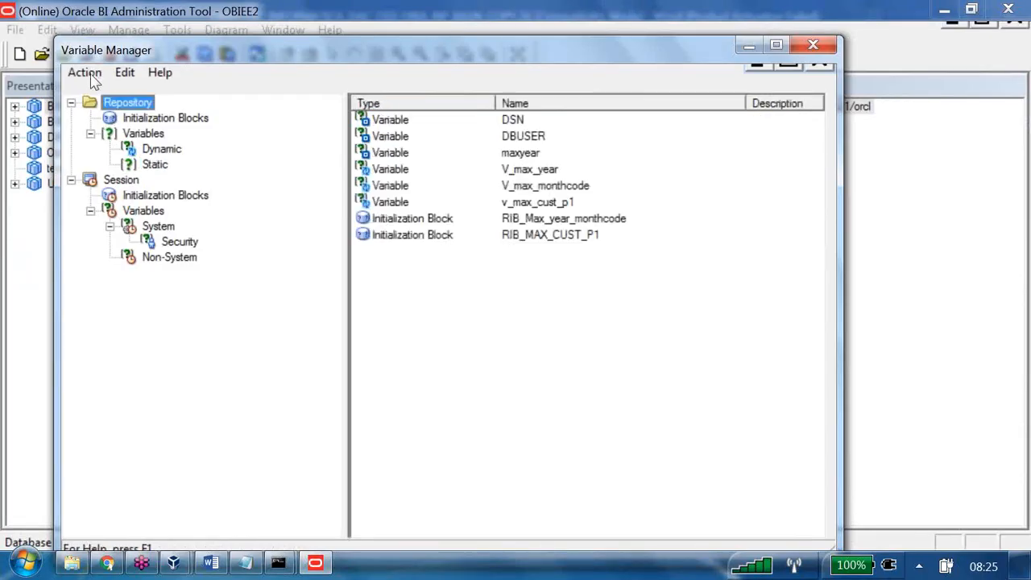
{"action": "left_click", "coordinate": [154, 165]}
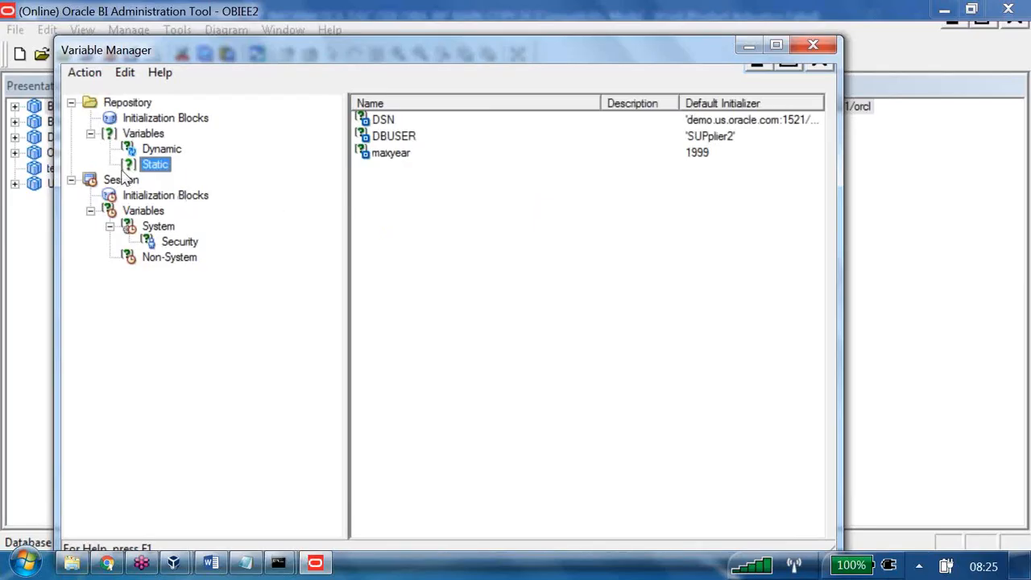
Remove the V_USER_REGION variable from the data target of the SIB_USER_REGION session initialization block.
{"action": "left_click", "coordinate": [112, 134]}
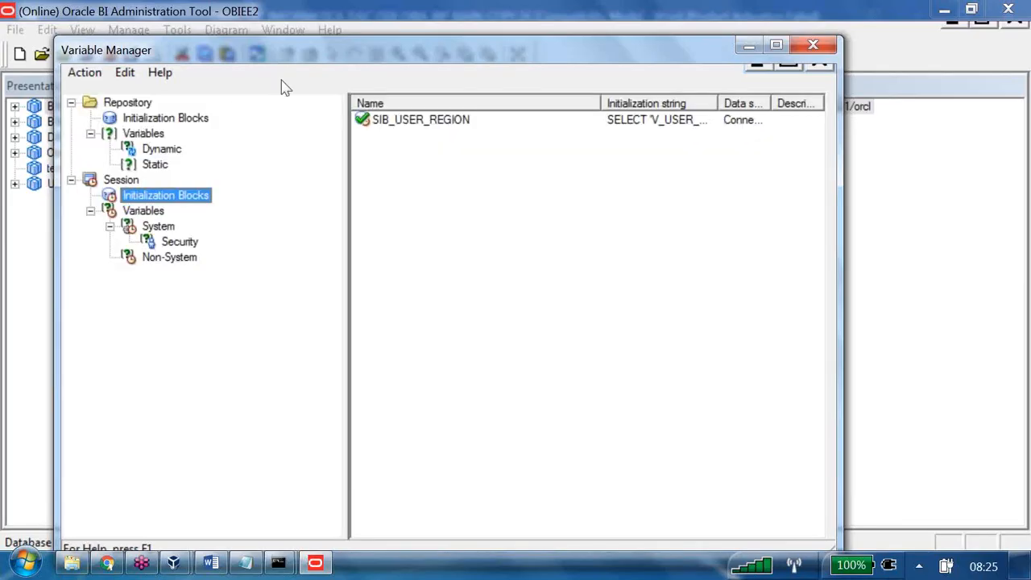
{"action": "double_click", "coordinate": [411, 118]}
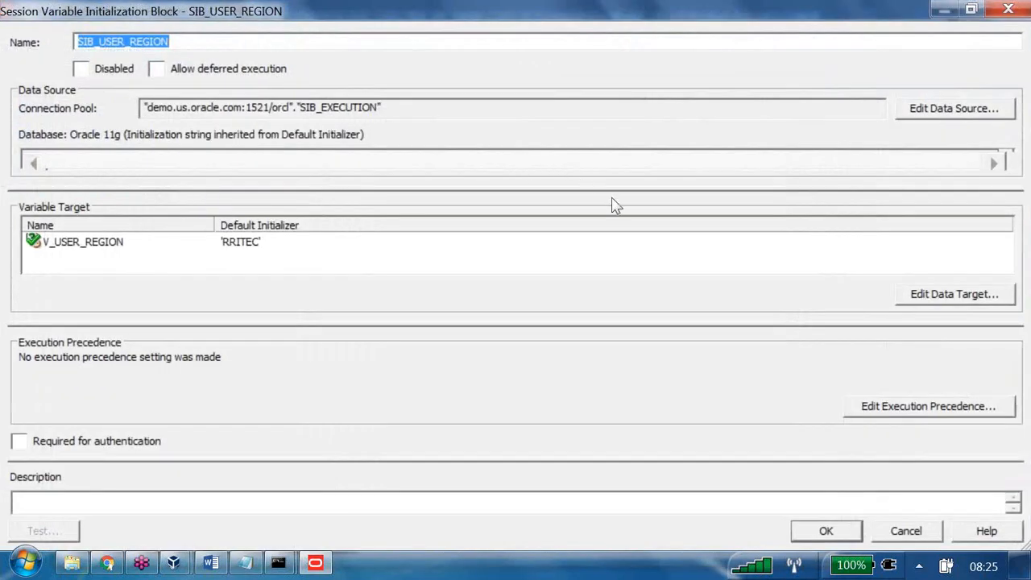
{"action": "left_click", "coordinate": [955, 294]}
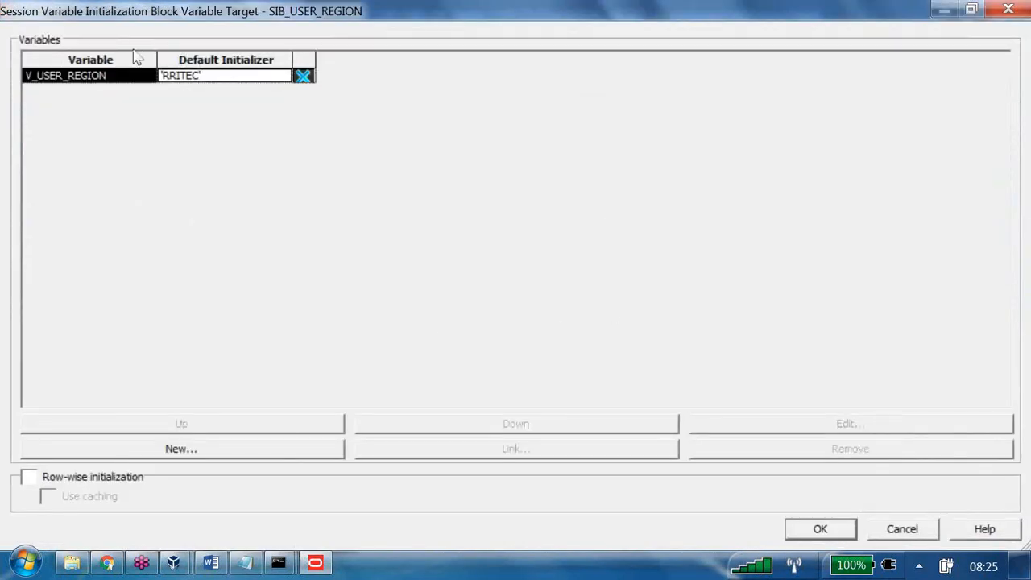
{"action": "left_click", "coordinate": [133, 75]}
{"action": "left_click", "coordinate": [809, 451]}
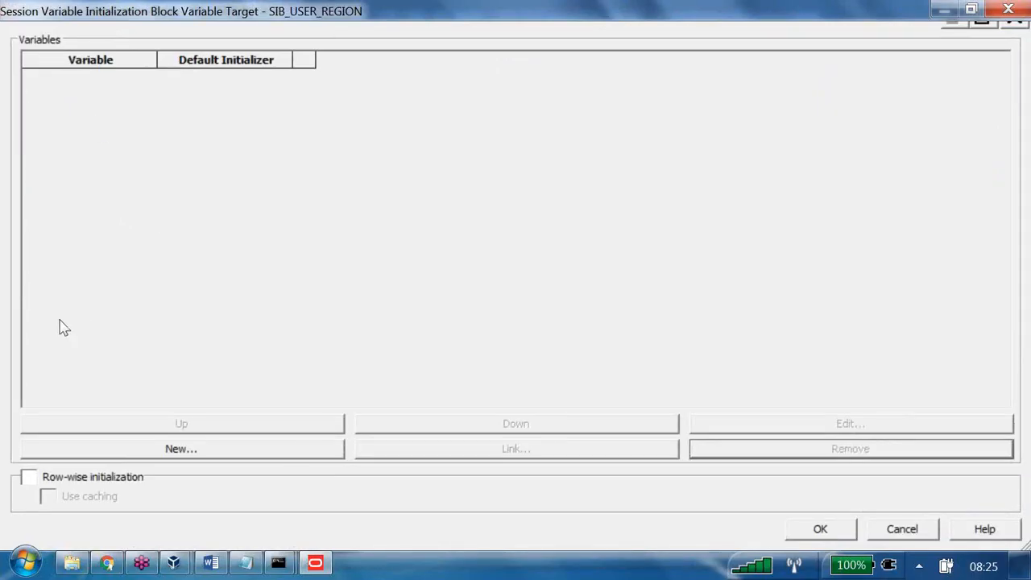
Enable row-wise initialization for the SIB_USER_REGION variable target and confirm the initialization block.
{"action": "key", "text": "space"}
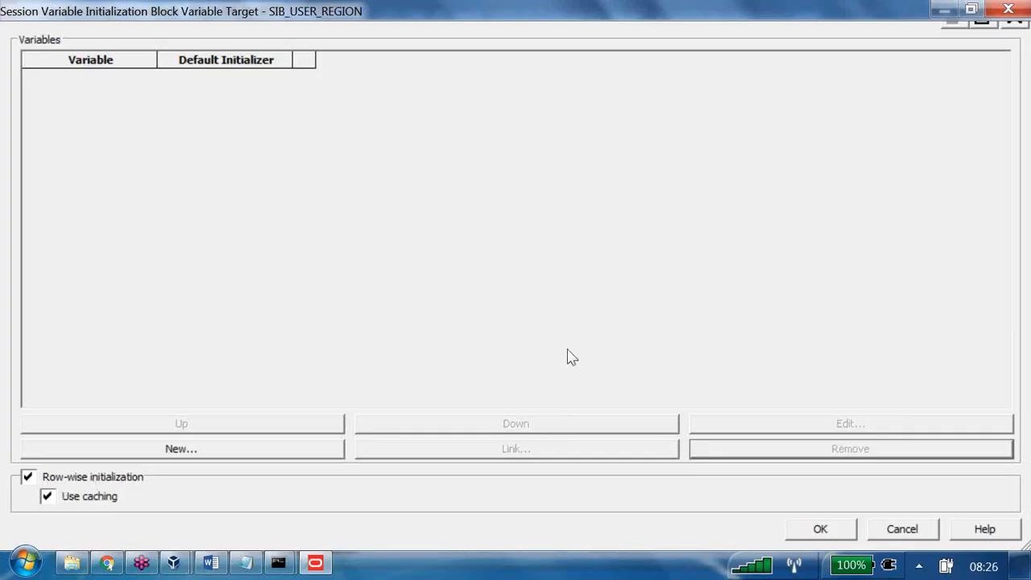
{"action": "key", "text": "Return"}
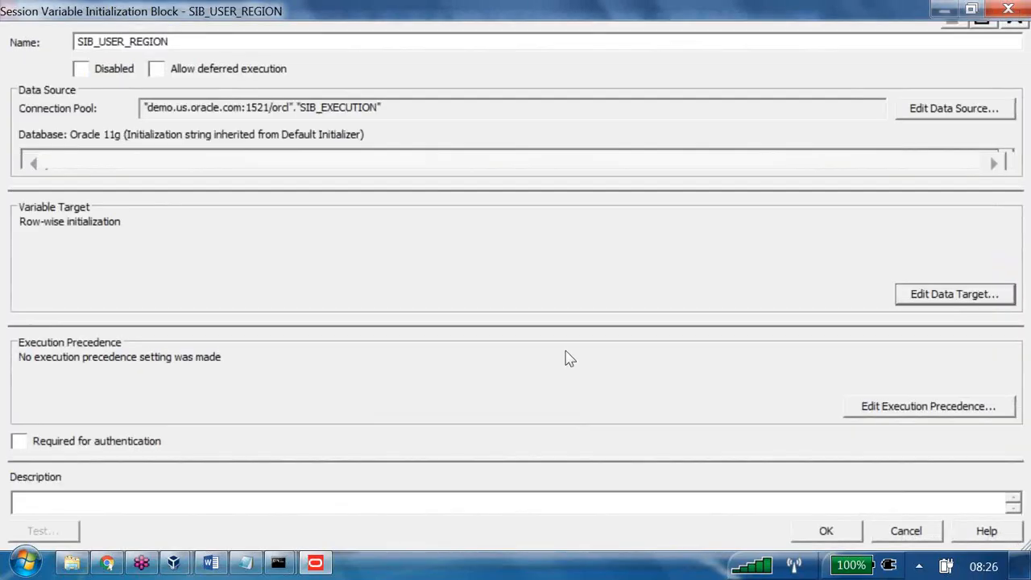
{"action": "key", "text": "Return"}
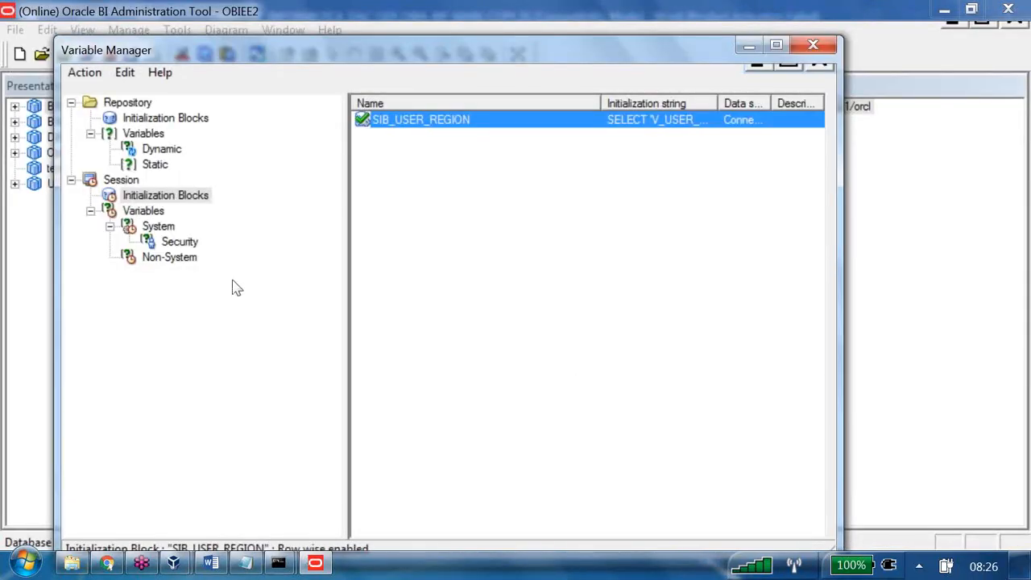
Consult step 4 of the Word guide and delete the static repository variable V_USER_REGION.
{"action": "left_click", "coordinate": [155, 165]}
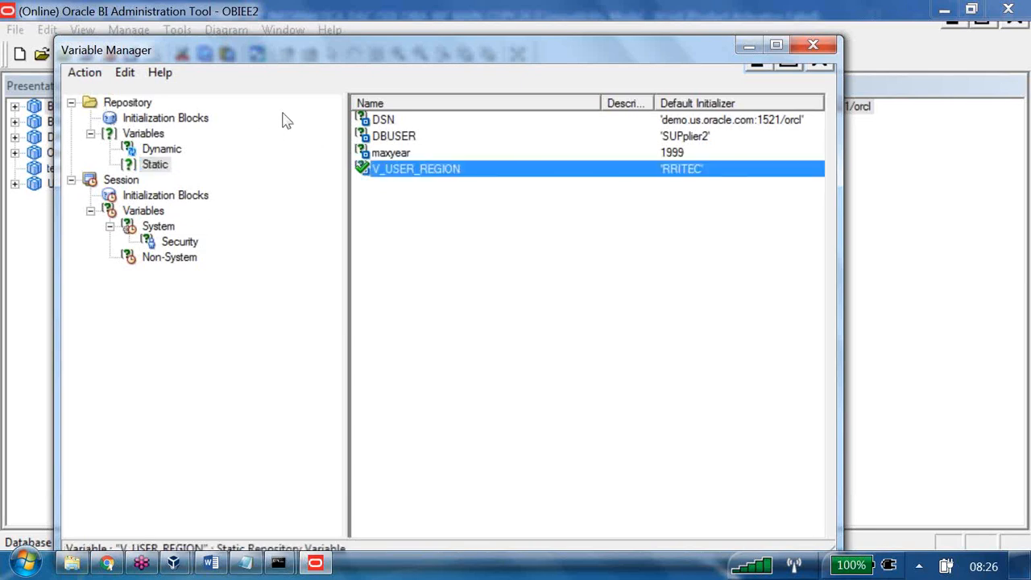
{"action": "left_click", "coordinate": [211, 563]}
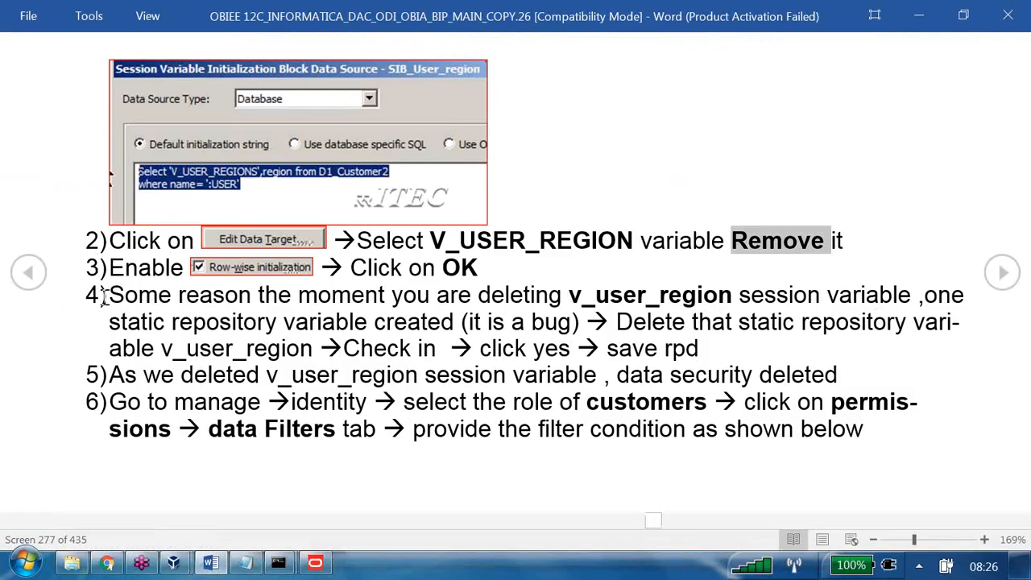
{"action": "left_click_drag", "start_coordinate": [111, 294], "coordinate": [771, 344]}
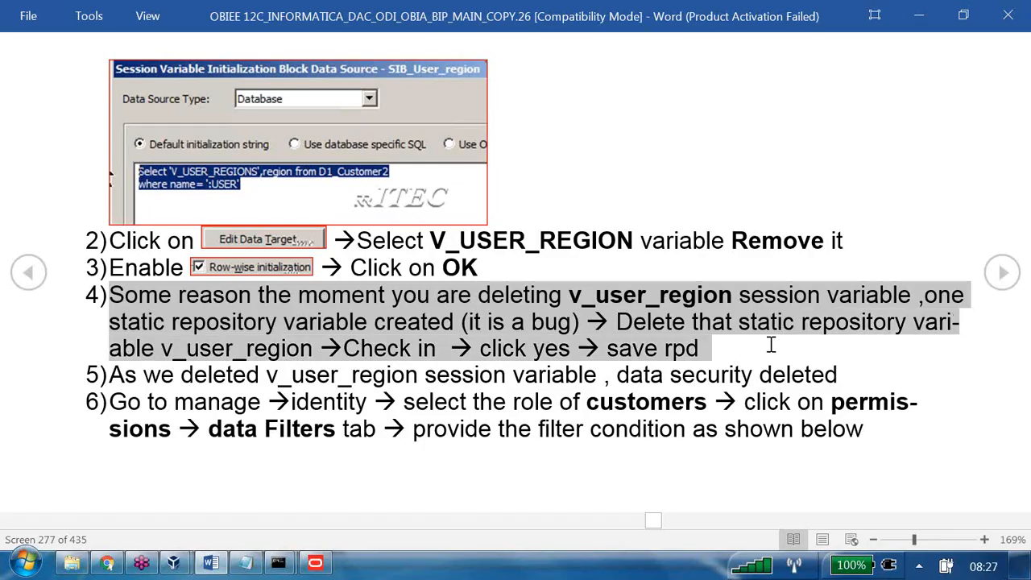
{"action": "left_click", "coordinate": [317, 563]}
{"action": "key", "text": "Delete"}
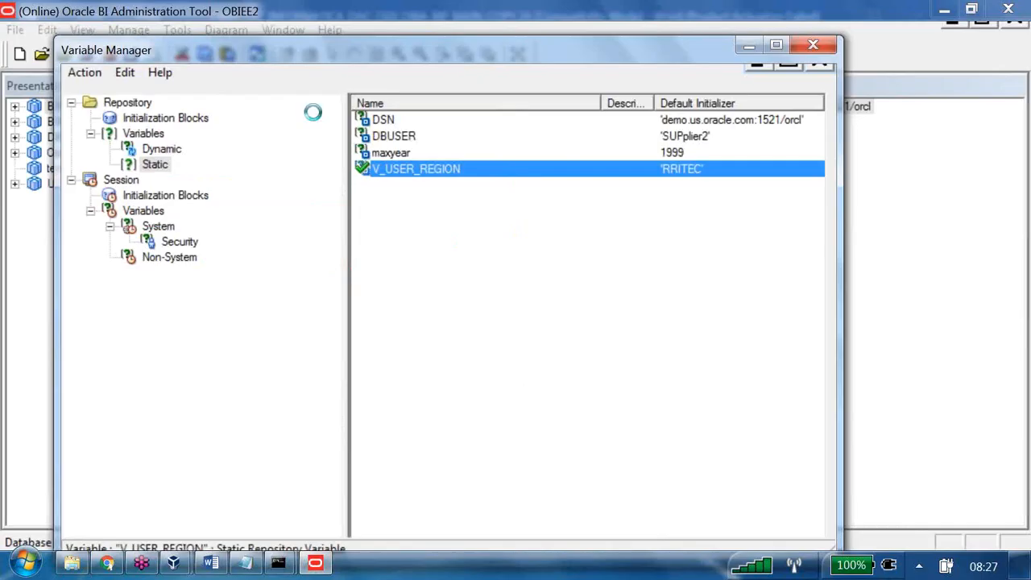
{"action": "key", "text": "Return"}
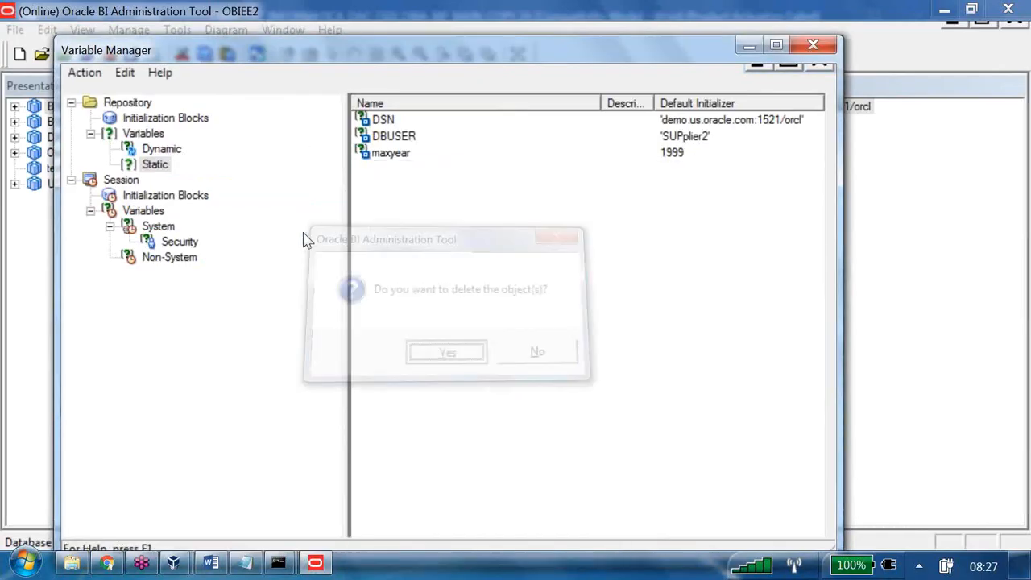
Close Variable Manager, then check in the changes with a global consistency check and save the repository.
{"action": "key", "text": "alt+F4"}
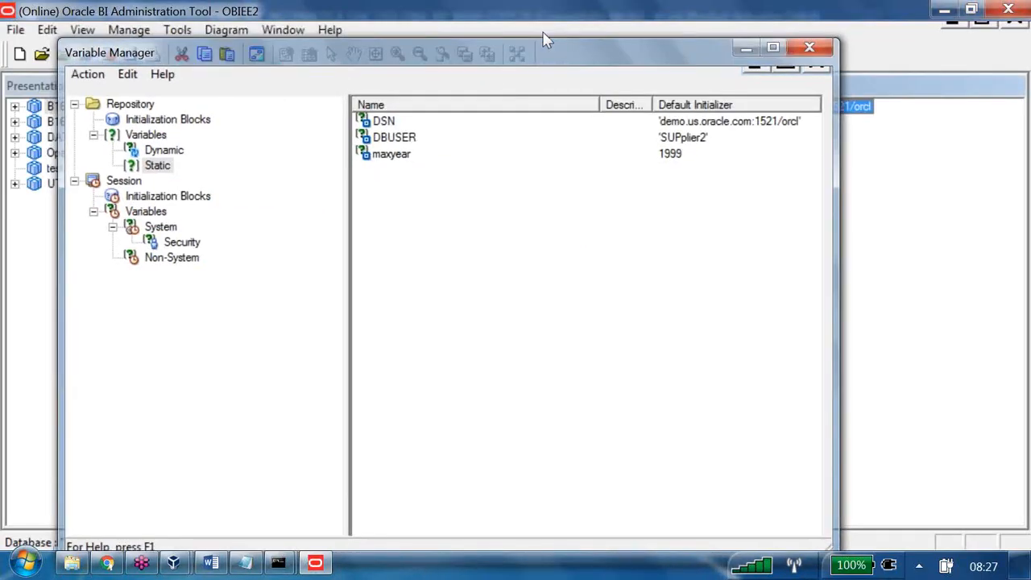
{"action": "left_click", "coordinate": [109, 54]}
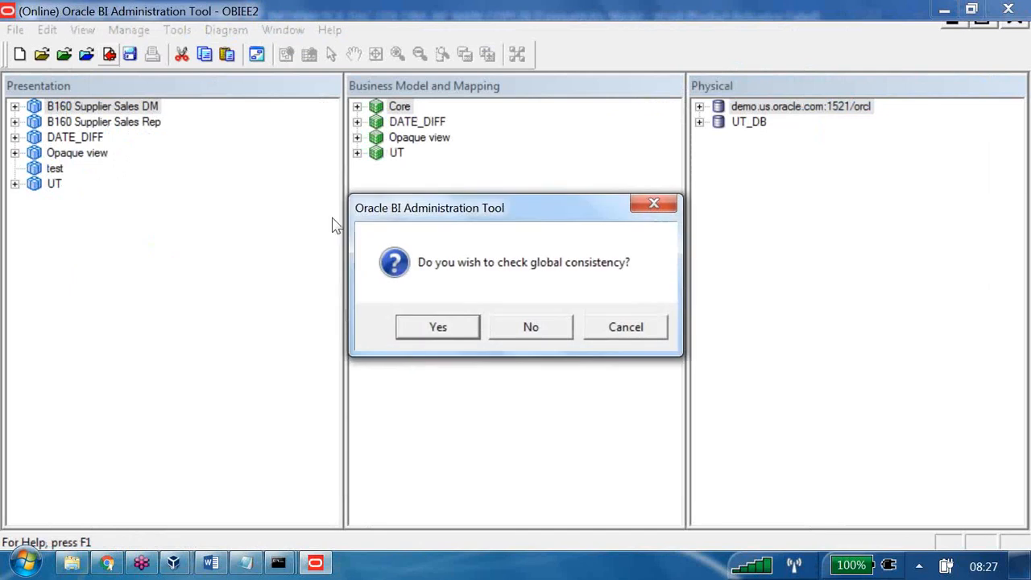
{"action": "key", "text": "Return"}
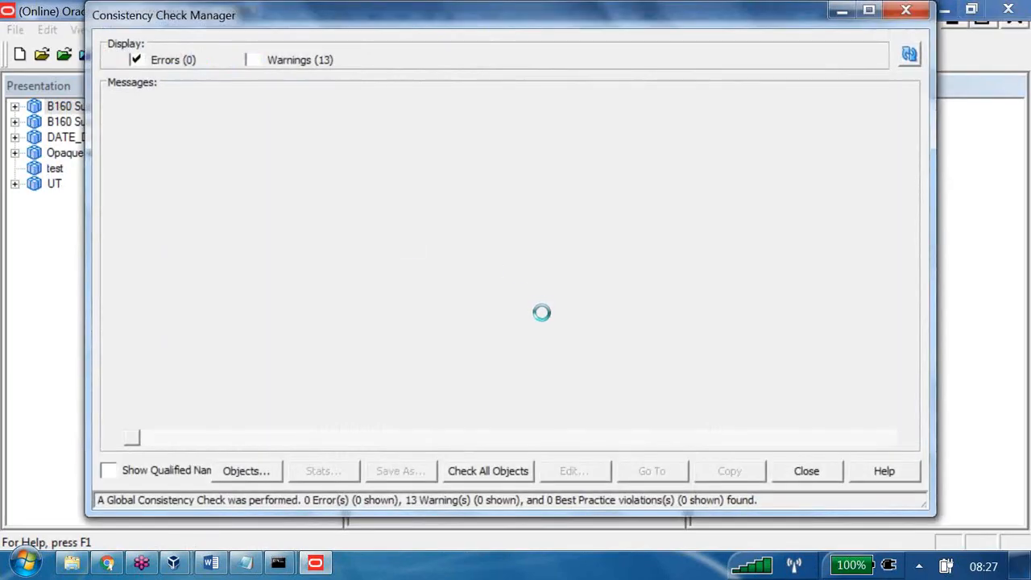
{"action": "key", "text": "Return"}
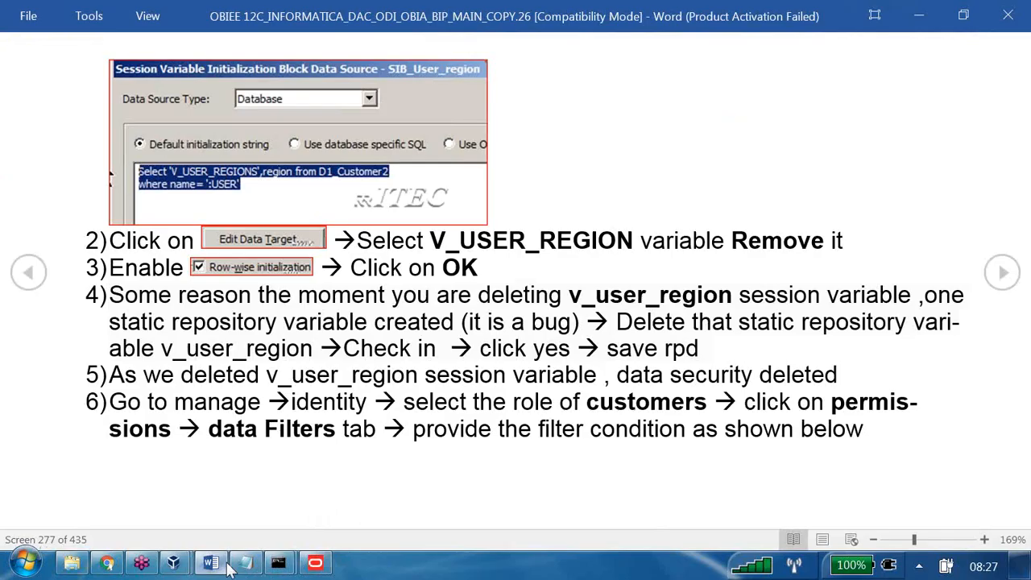
Review step 5 of the Word guide about how deleting the session variable affects data security.
{"action": "left_click", "coordinate": [211, 562]}
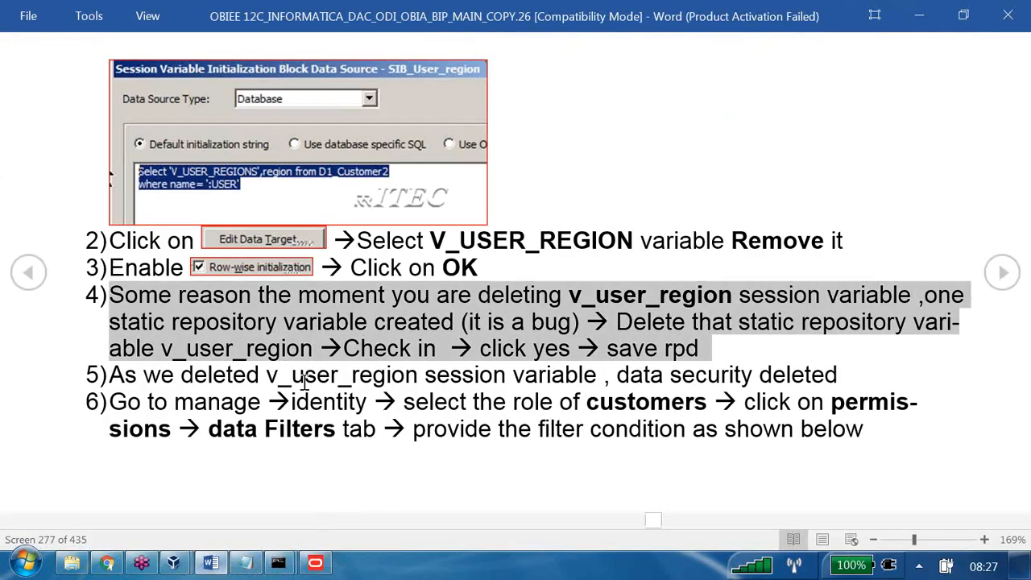
{"action": "left_click_drag", "start_coordinate": [111, 375], "coordinate": [803, 373]}
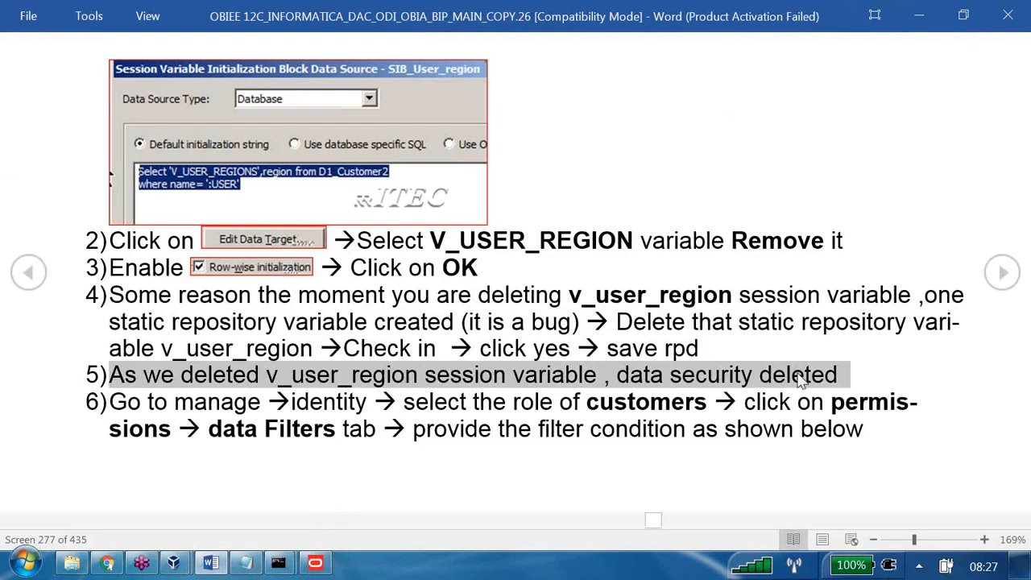
{"action": "left_click", "coordinate": [318, 564]}
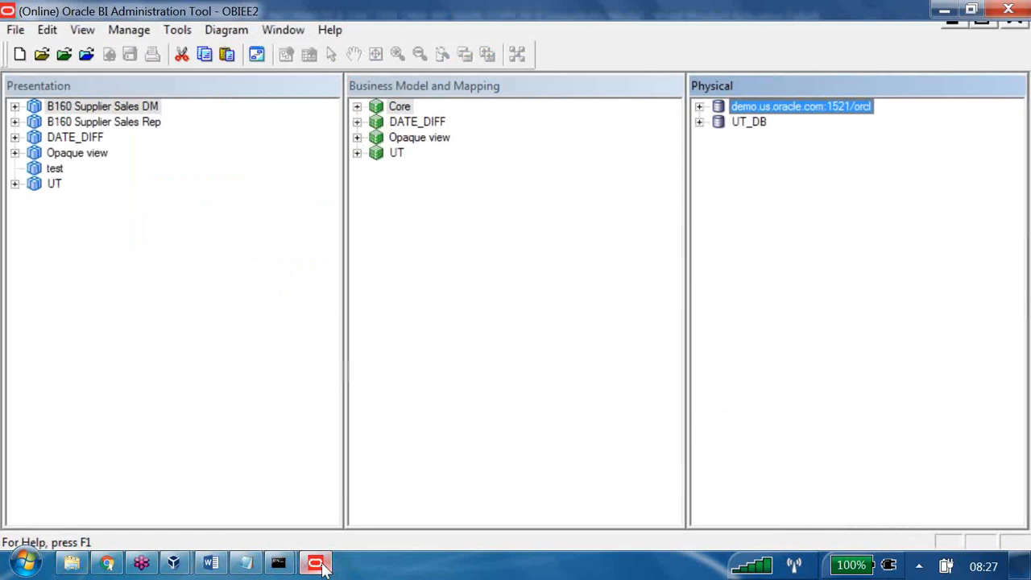
Open the data filters in the permissions of the B160_Customer_role application role in Identity Manager.
{"action": "left_click", "coordinate": [114, 31]}
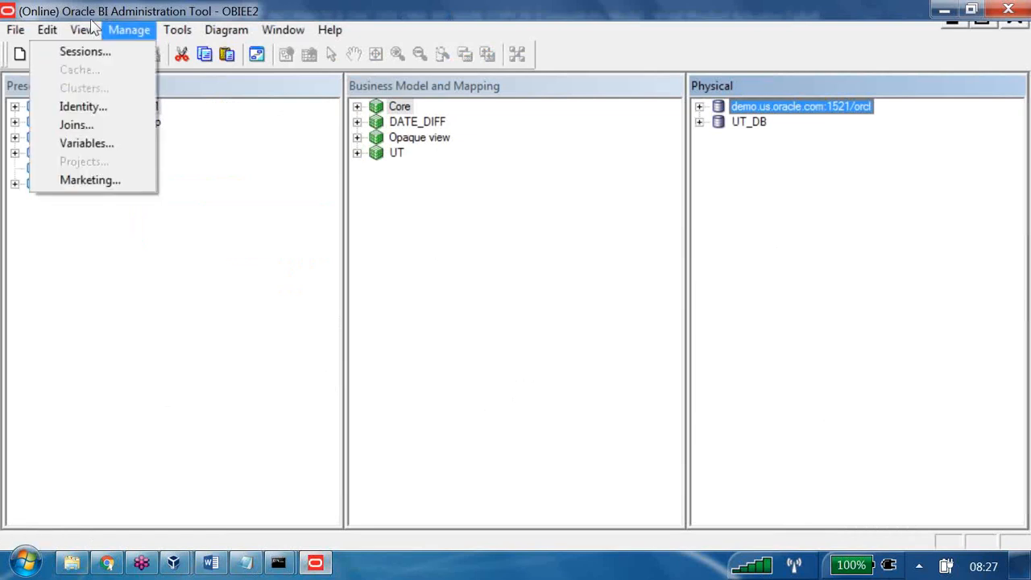
{"action": "left_click", "coordinate": [103, 117]}
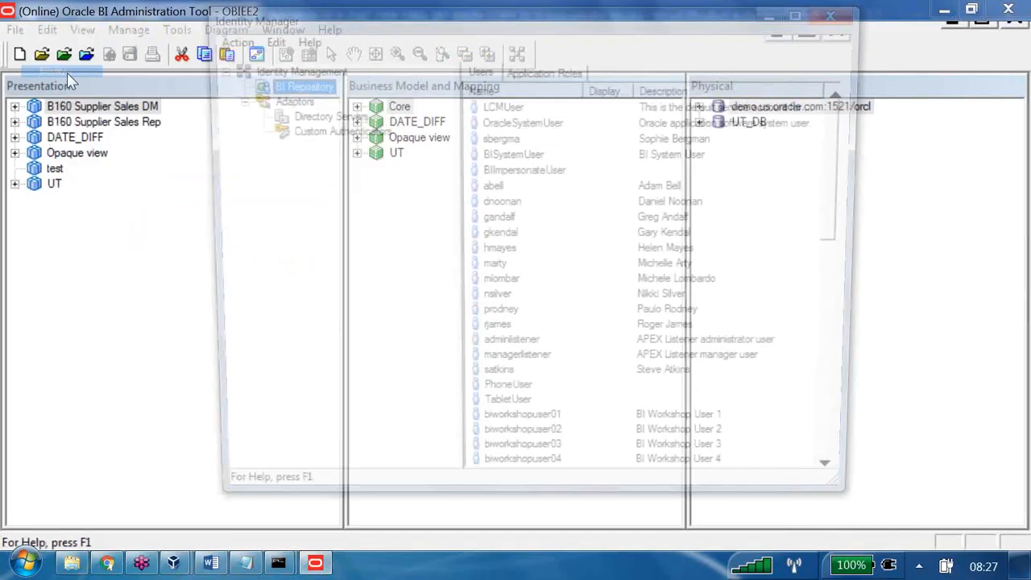
{"action": "left_click", "coordinate": [541, 71]}
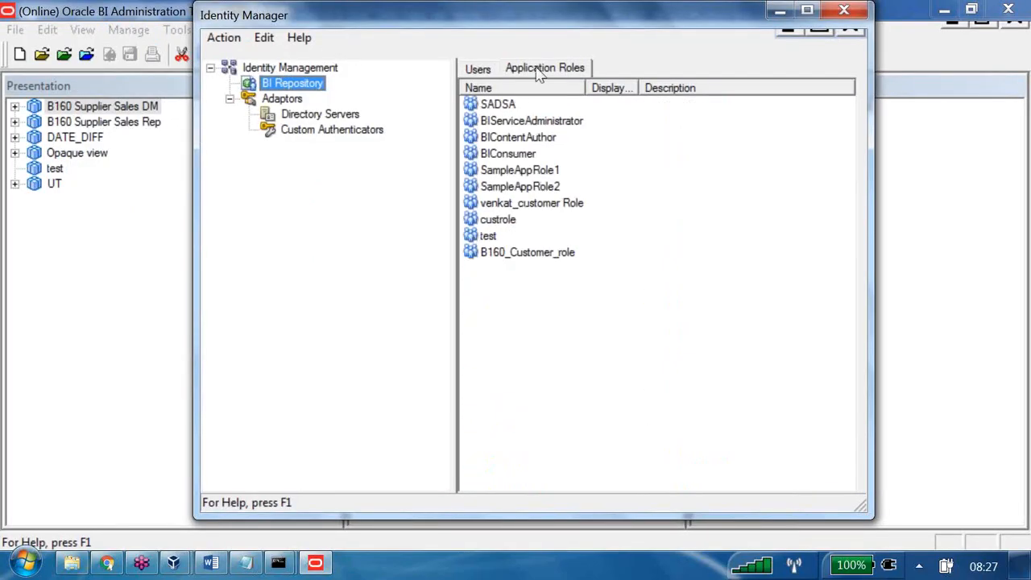
{"action": "left_click", "coordinate": [528, 252]}
{"action": "key", "text": "Return"}
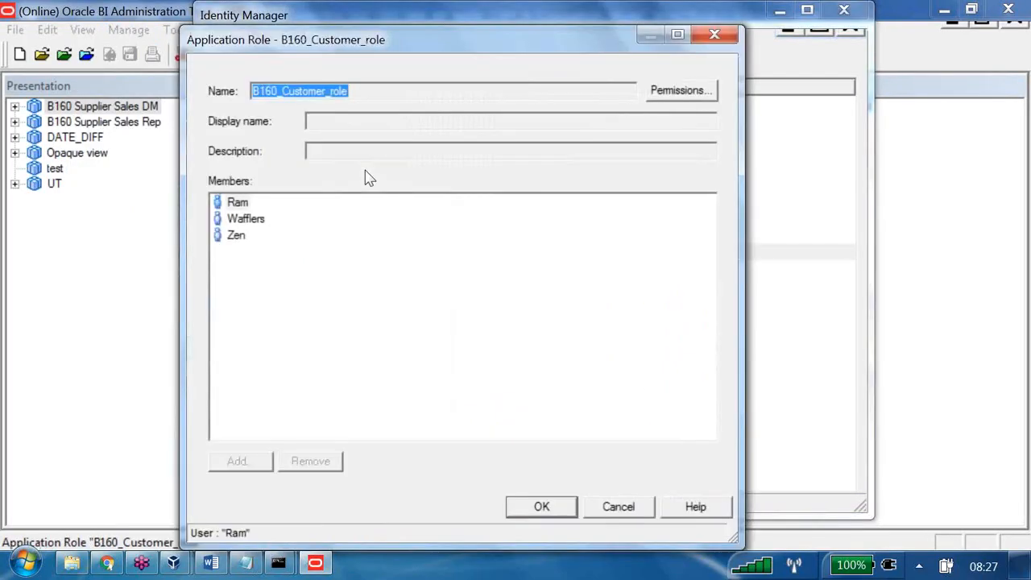
{"action": "left_click", "coordinate": [680, 91]}
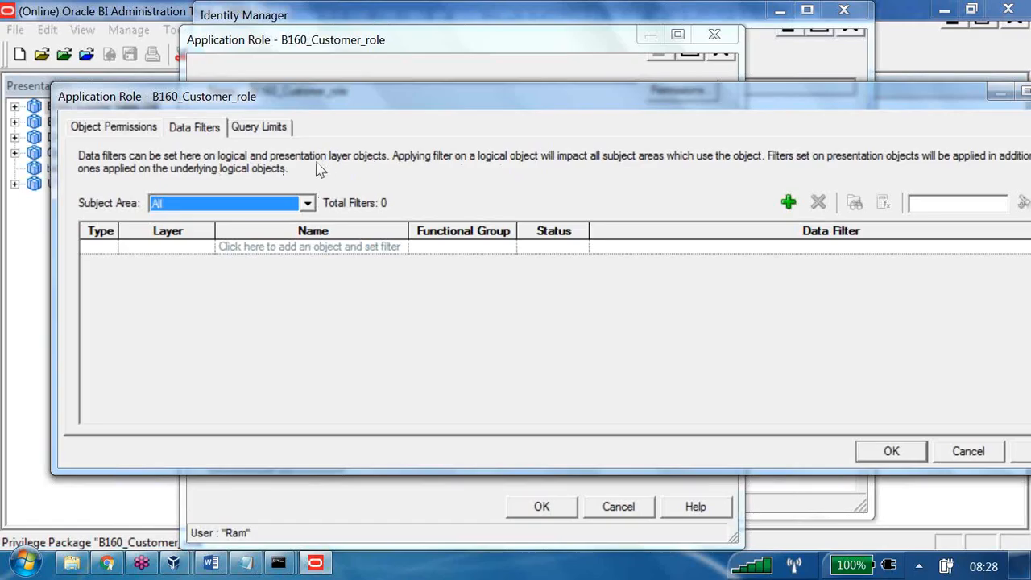
Add the presentation table Dim - customers from B160 Supplier Sales Rep as a data filter object for the role.
{"action": "left_click", "coordinate": [788, 202]}
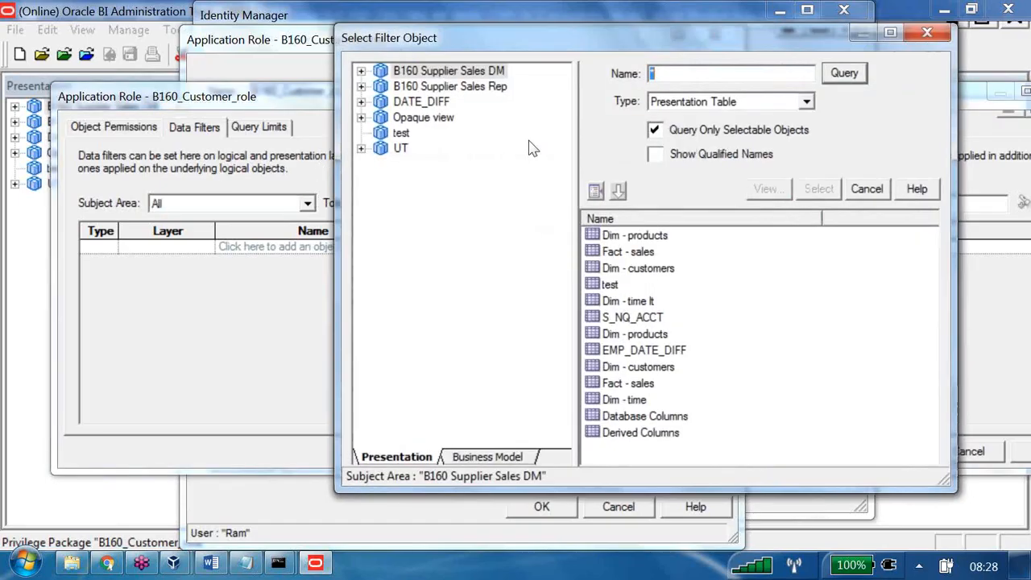
{"action": "left_click", "coordinate": [360, 86]}
{"action": "left_click", "coordinate": [467, 102]}
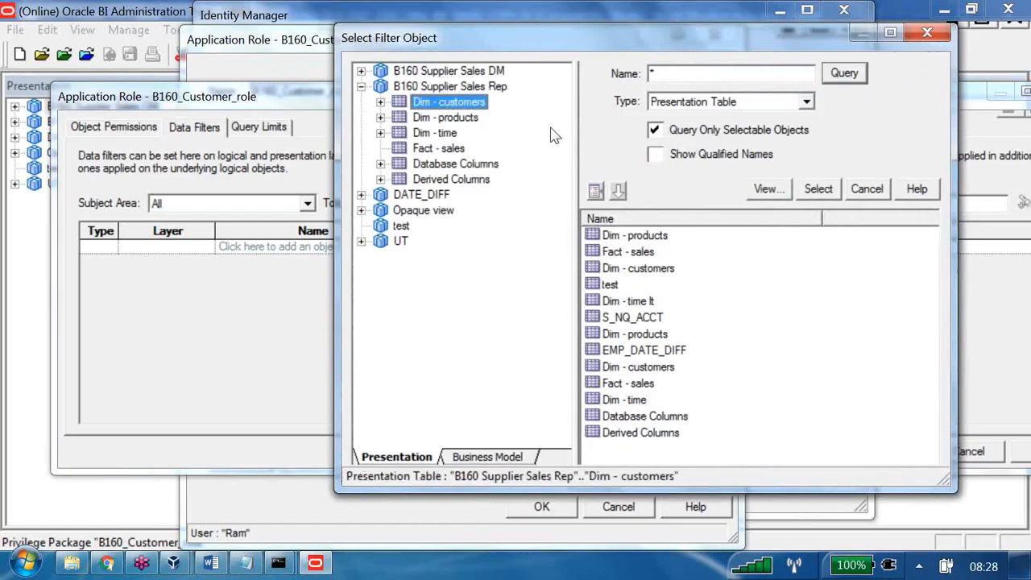
{"action": "left_click", "coordinate": [821, 189]}
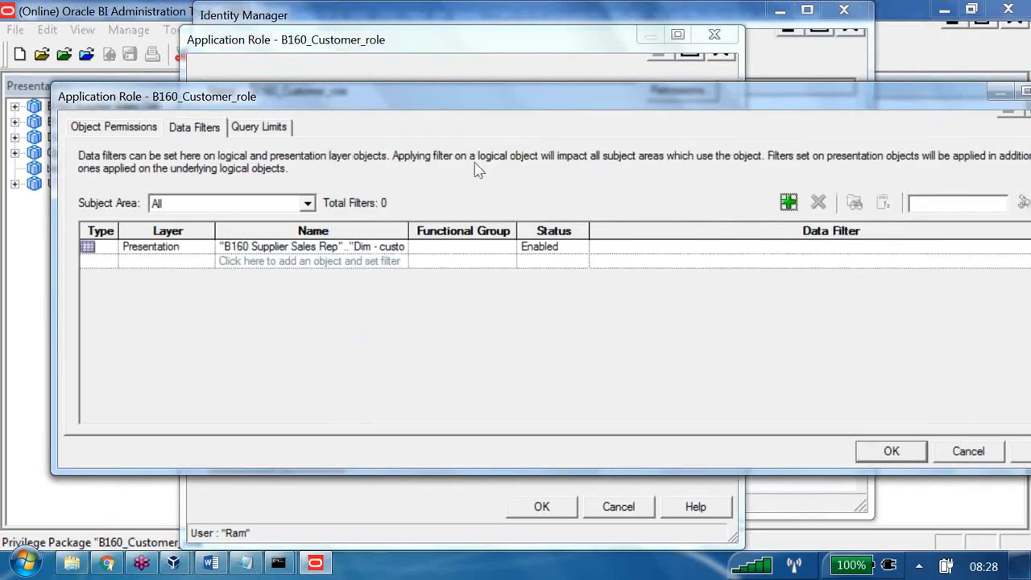
Build the Dim - customers filter expression "Core"."Dim - customers"."Region" =VALUEOF(NQ_SESSION.V_USER_REGIONS).
{"action": "left_click", "coordinate": [884, 202]}
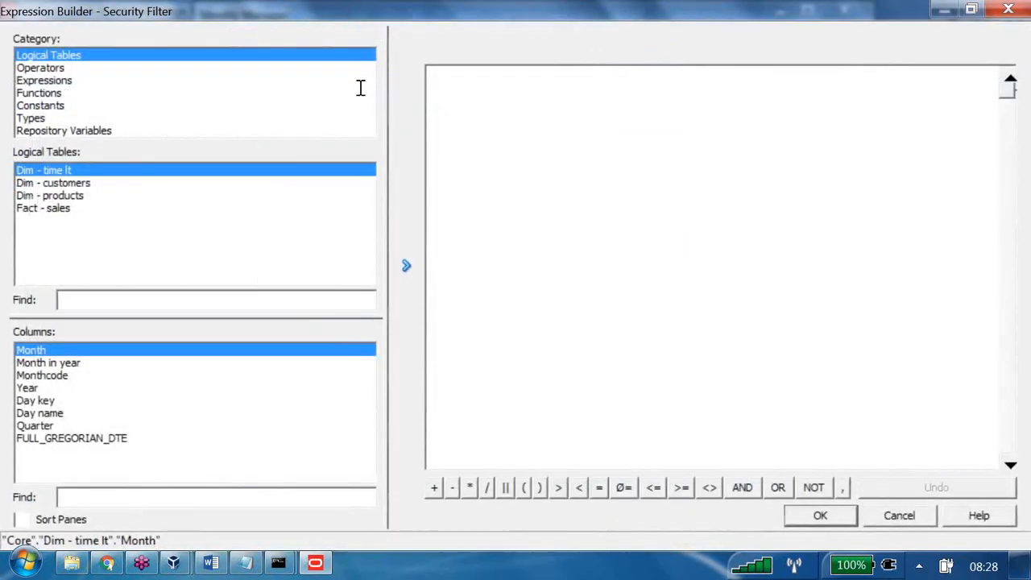
{"action": "left_click", "coordinate": [48, 182]}
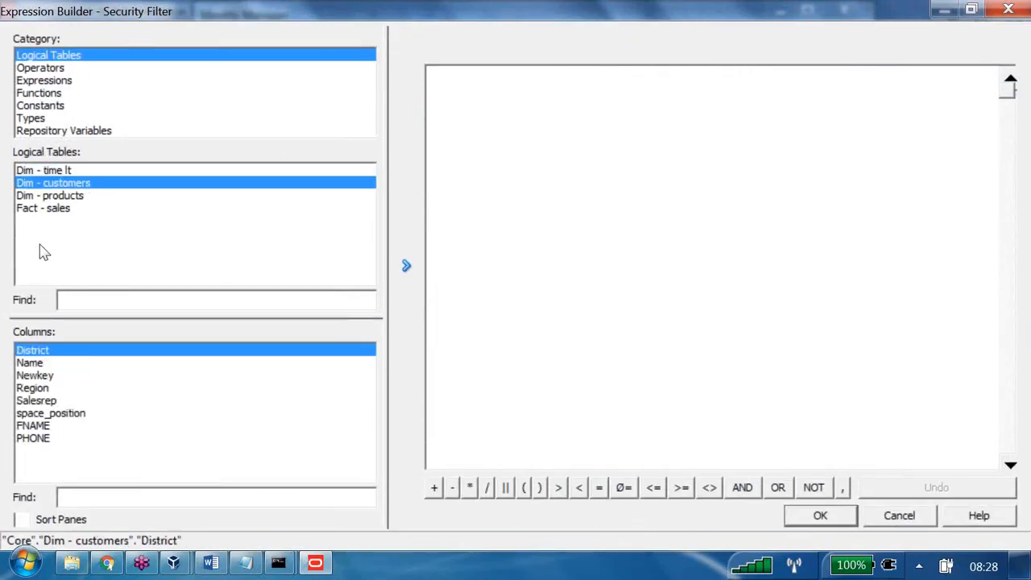
{"action": "left_click", "coordinate": [41, 387]}
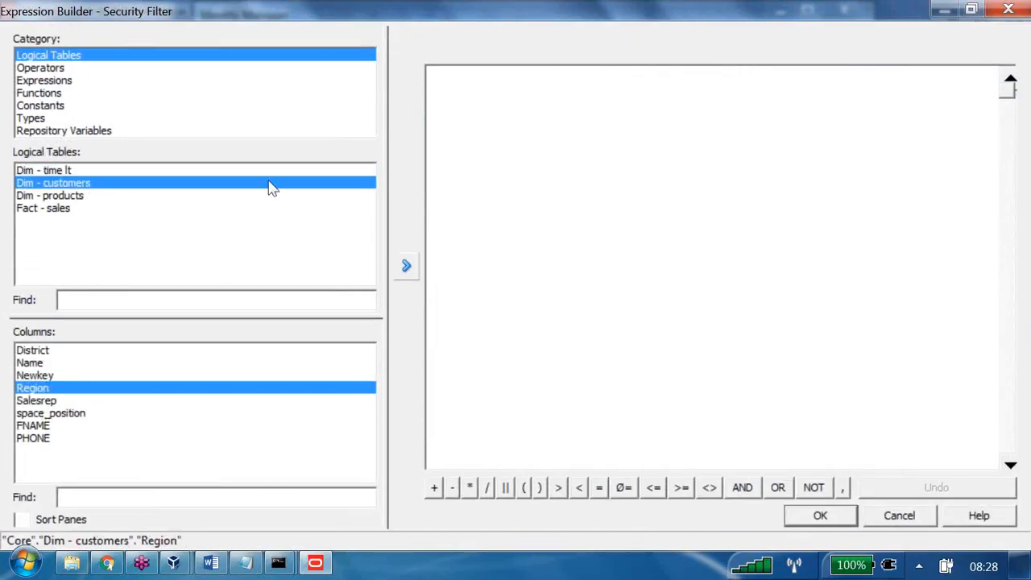
{"action": "left_click", "coordinate": [406, 265]}
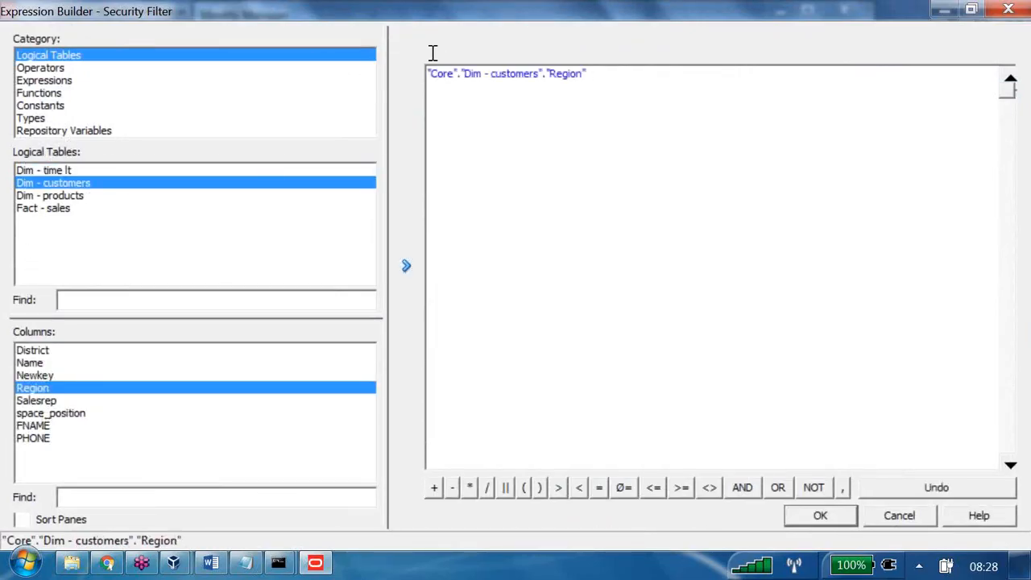
{"action": "type", "text": "="}
{"action": "left_click", "coordinate": [77, 131]}
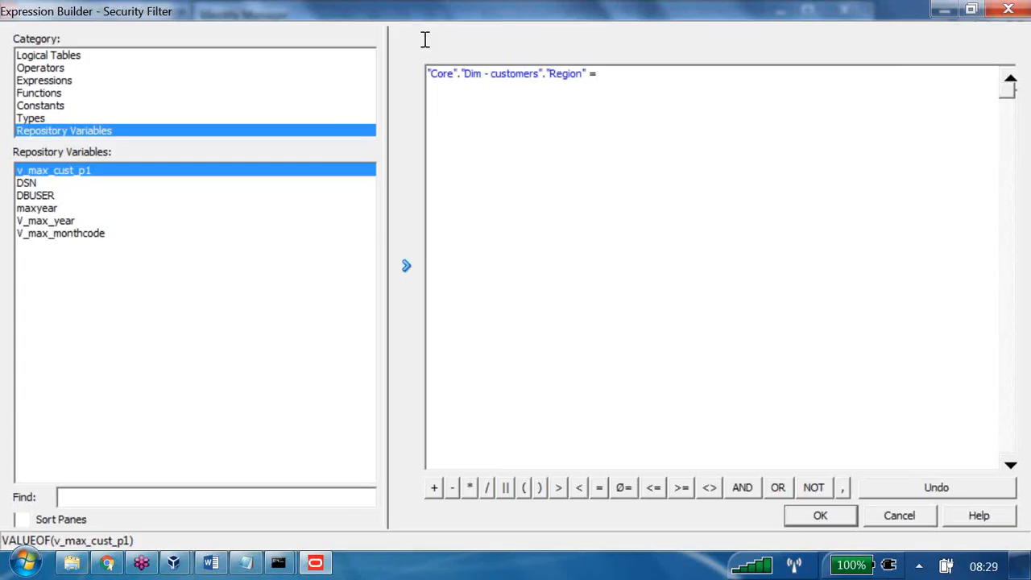
{"action": "type", "text": "VALUEOF(NQ_SES"}
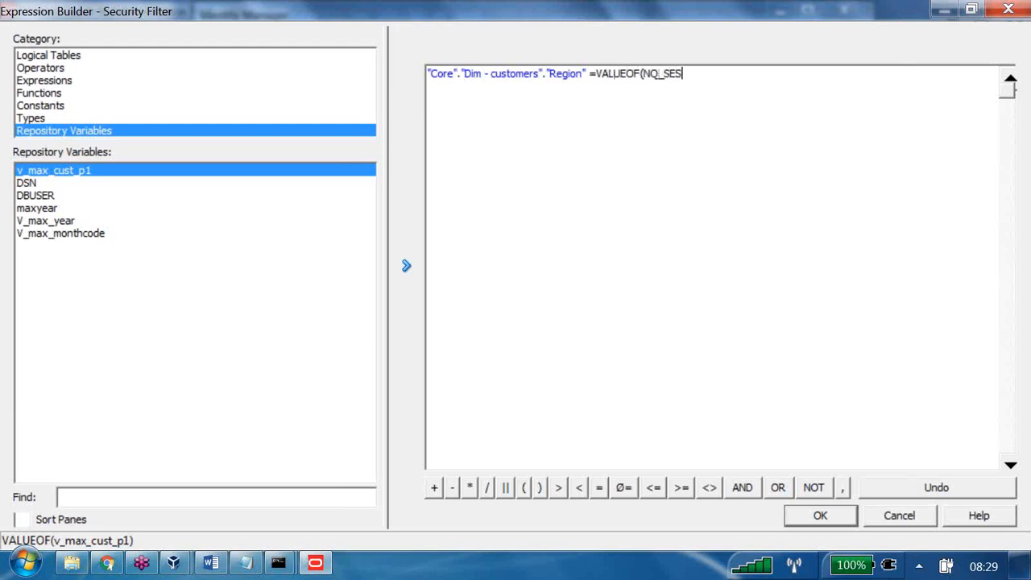
{"action": "type", "text": "SION.V_USER_"}
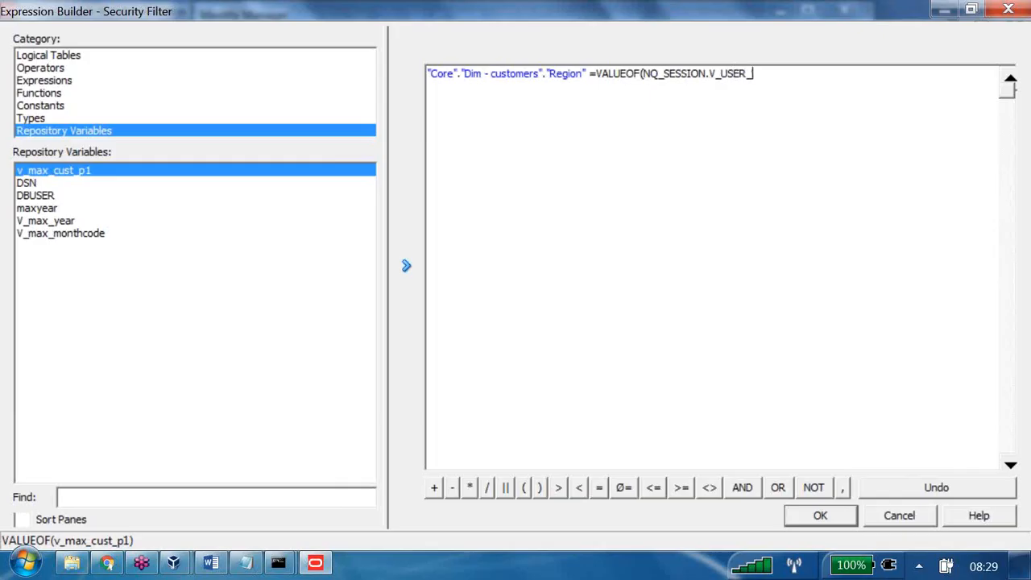
{"action": "type", "text": "REGIONS)"}
{"action": "key", "text": "Return"}
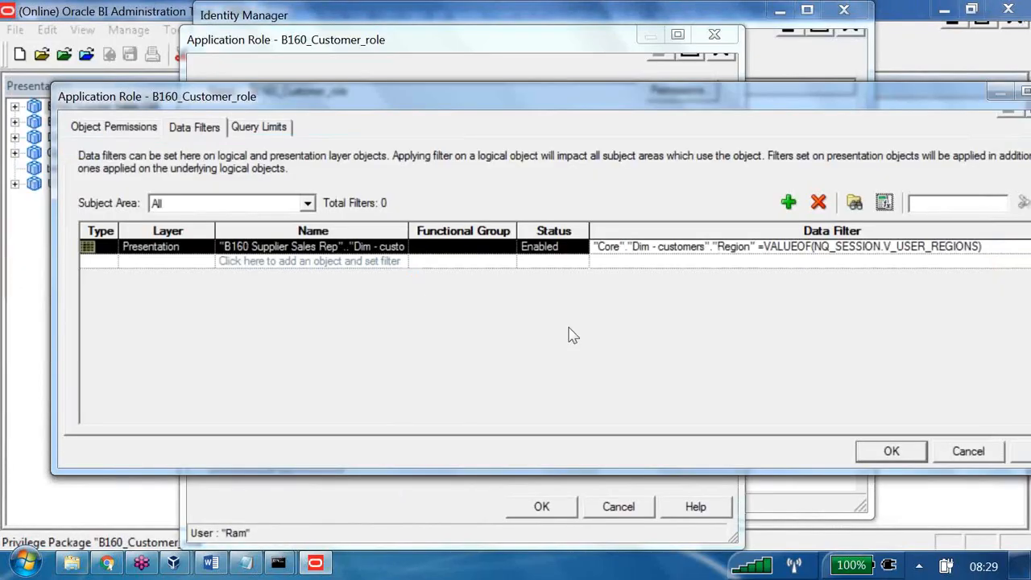
Try to apply the data filter to B160_Customer_role, then close the role's dialogs and Identity Manager.
{"action": "key", "text": "Return"}
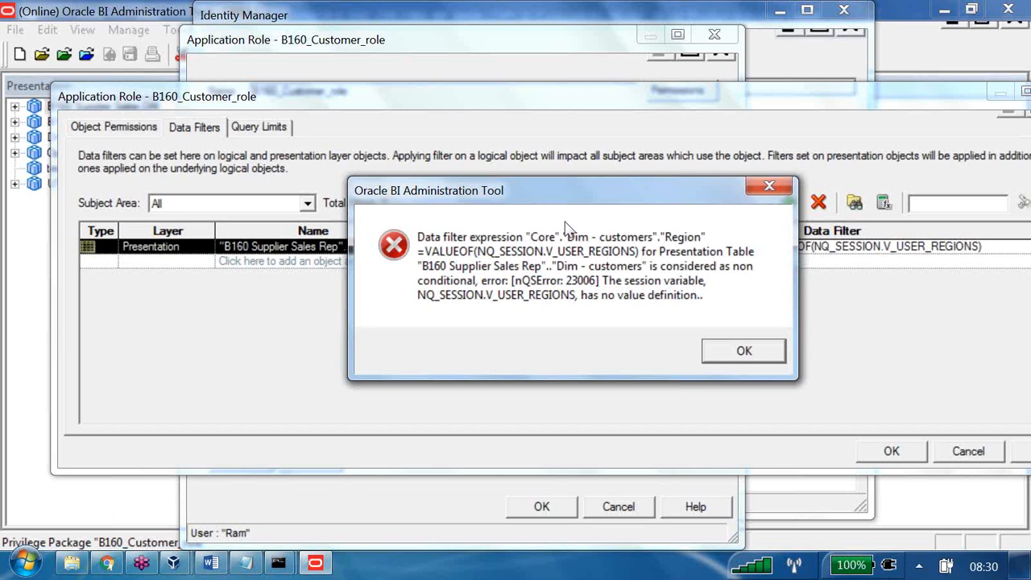
{"action": "key", "text": "Return"}
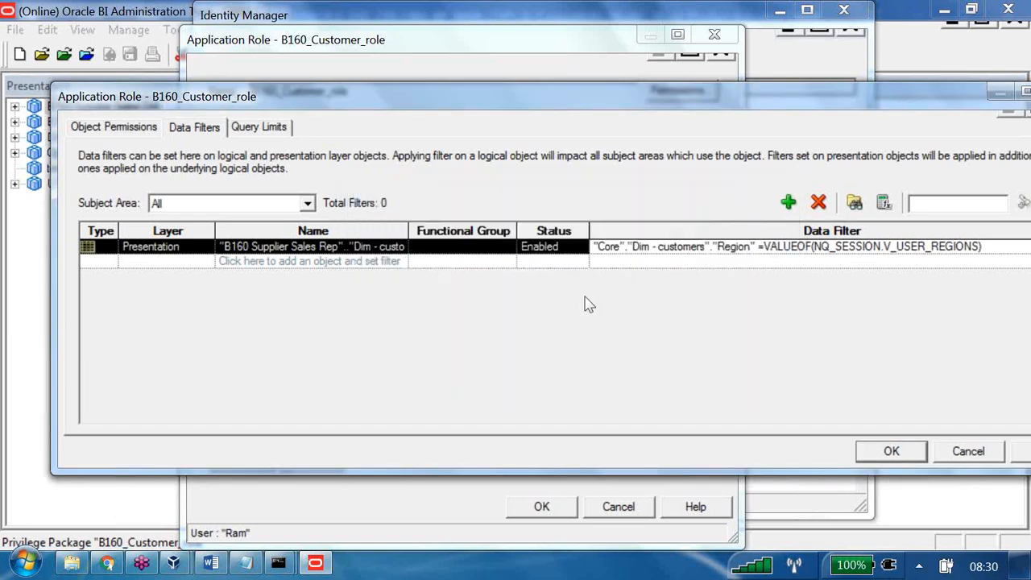
{"action": "key", "text": "Return"}
{"action": "key", "text": "Return"}
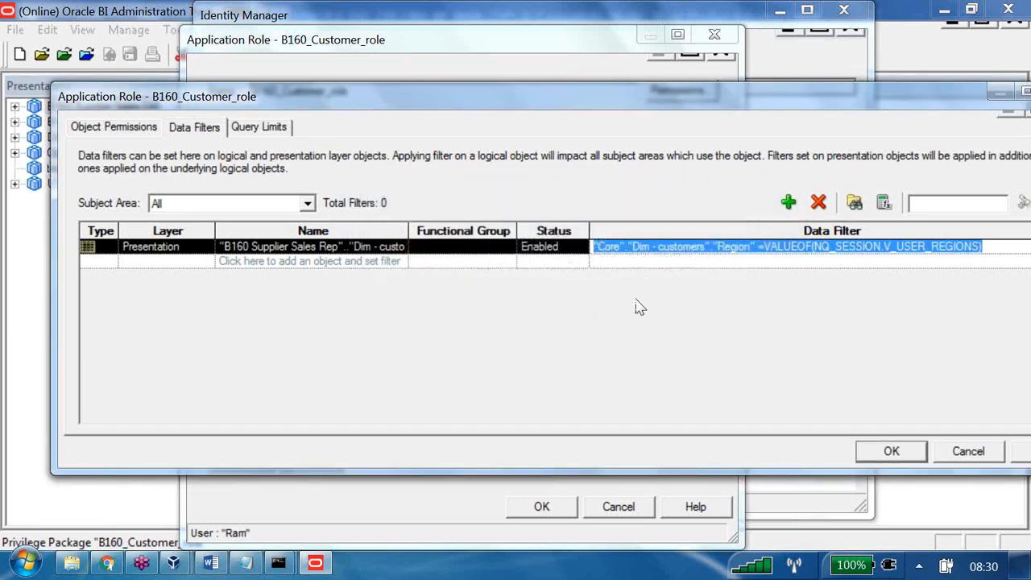
{"action": "key", "text": "Return"}
{"action": "key", "text": "Return"}
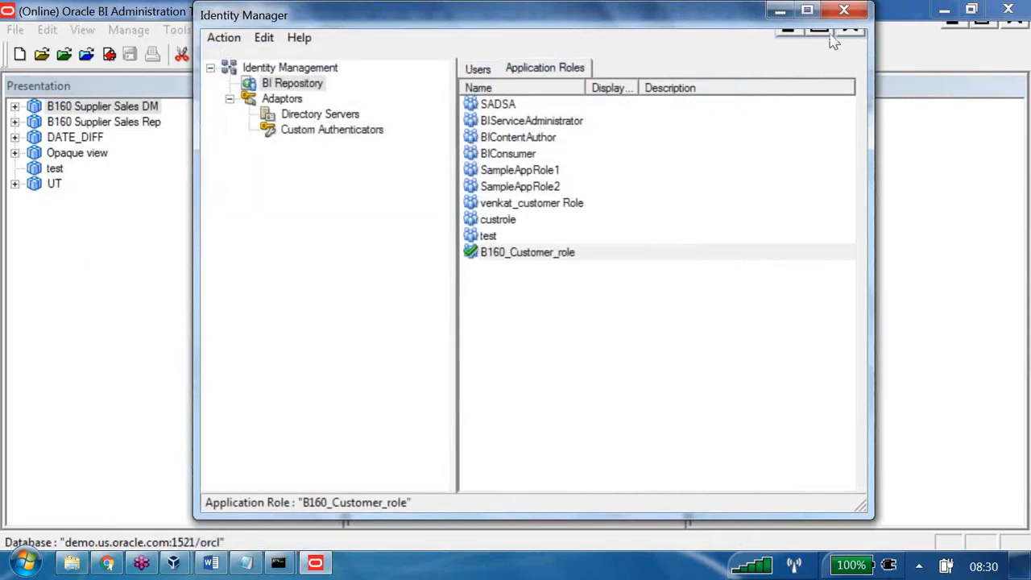
{"action": "left_click", "coordinate": [843, 10]}
Open Variable Manager and inspect the default initializer of the static repository variable maxyear, leaving it without changes.
{"action": "left_click", "coordinate": [129, 30]}
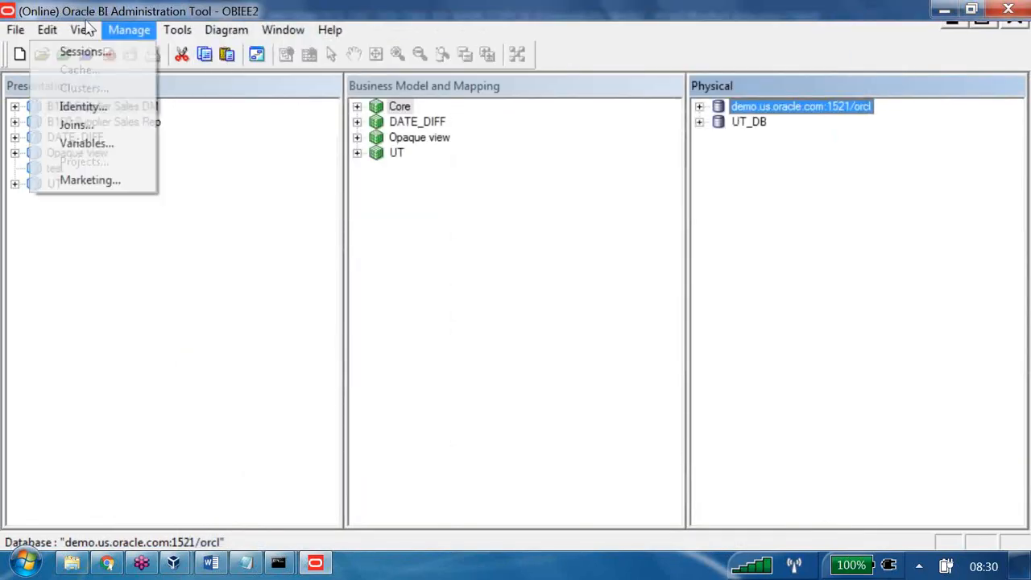
{"action": "left_click", "coordinate": [84, 144]}
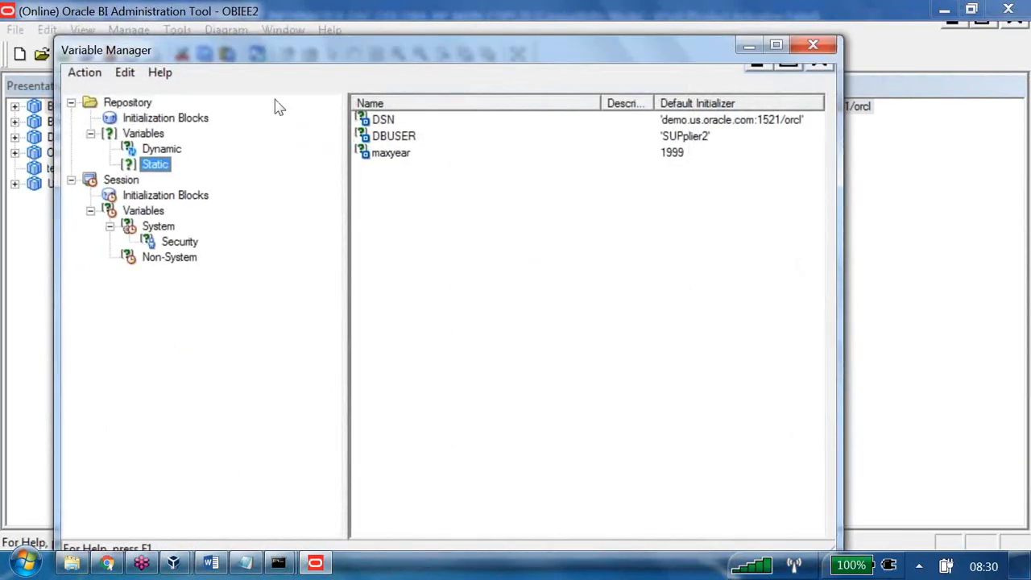
{"action": "left_click", "coordinate": [165, 195]}
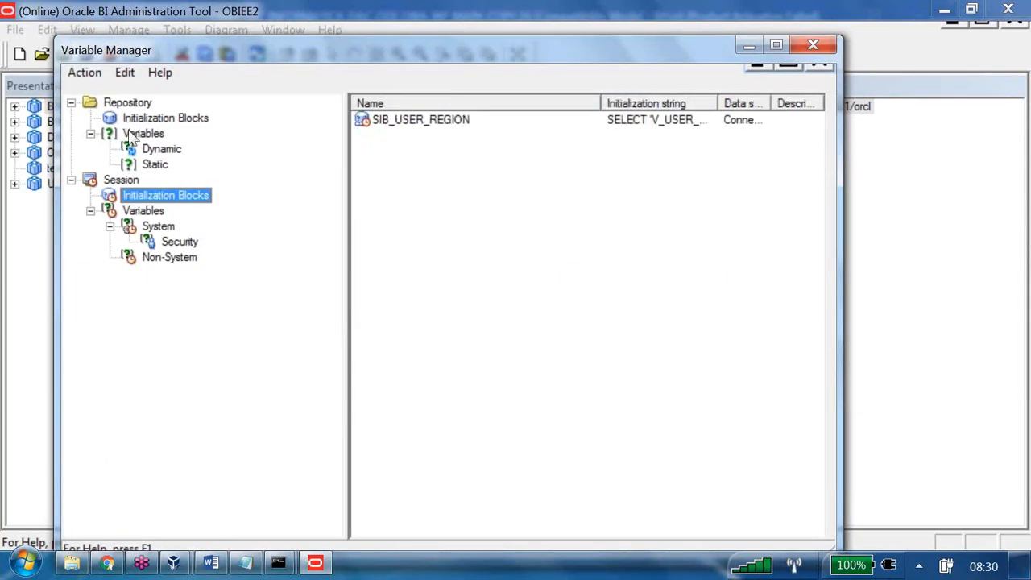
{"action": "key", "text": "Up"}
{"action": "key", "text": "Up"}
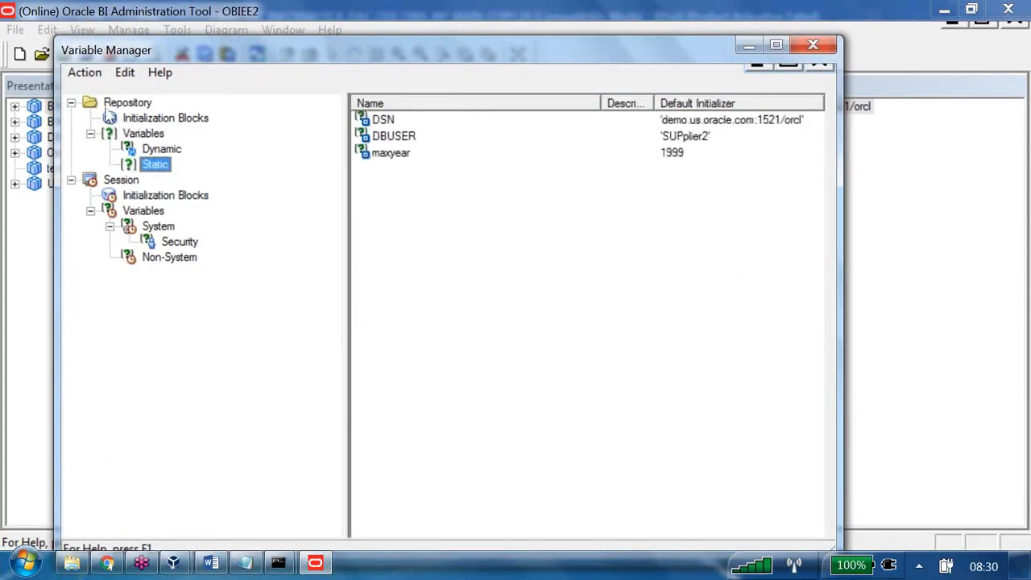
{"action": "key", "text": "Tab"}
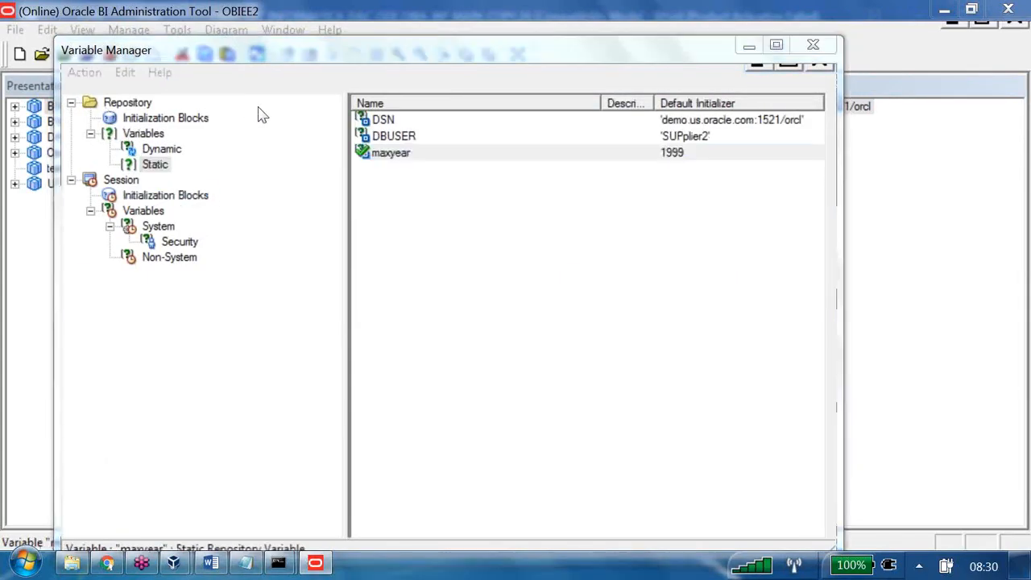
{"action": "key", "text": "Return"}
{"action": "key", "text": "Tab"}
{"action": "key", "text": "Tab"}
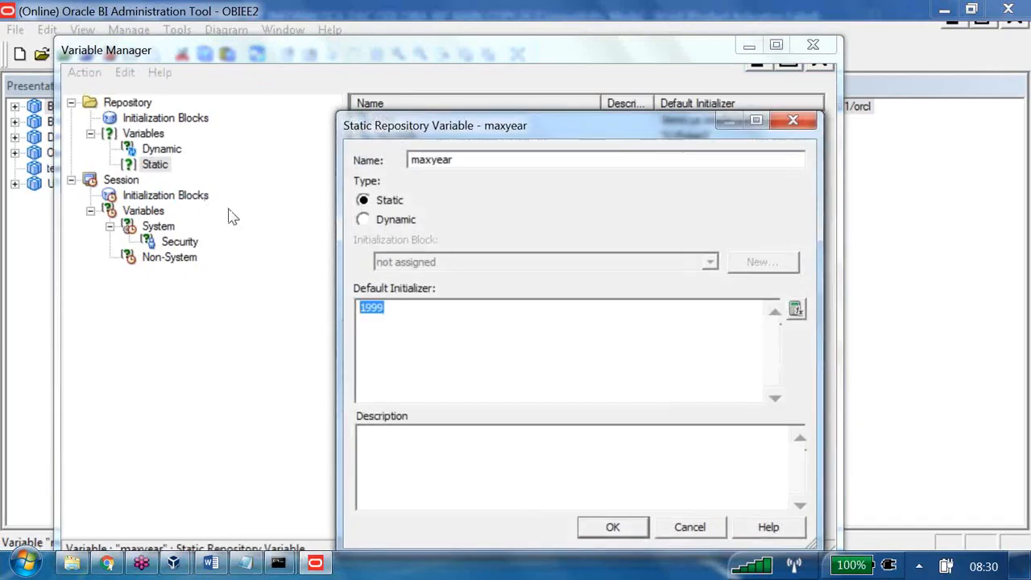
{"action": "key", "text": "Escape"}
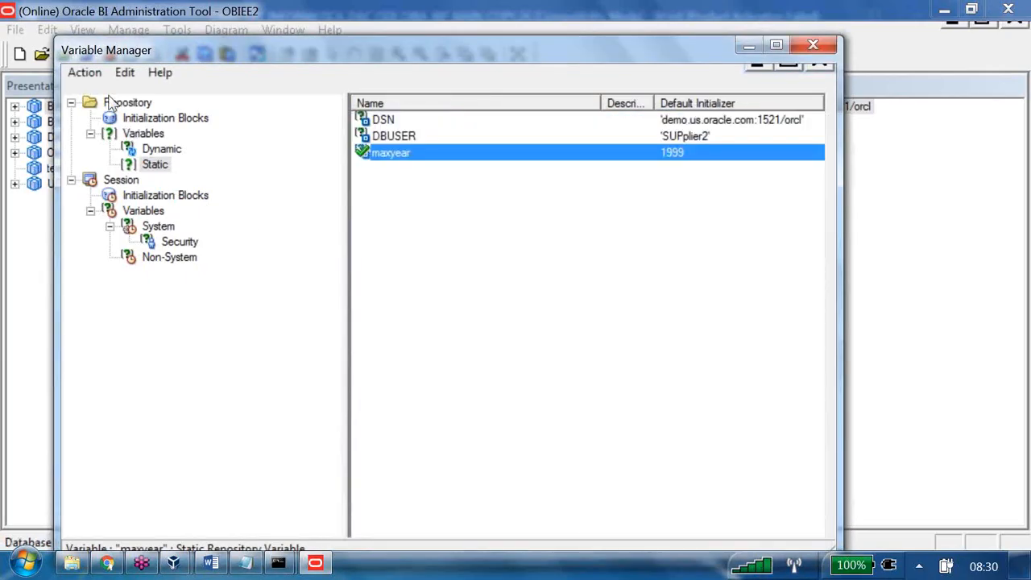
Inspect the default initializer of the dynamic repository variable V_max_monthcode and close it without changes.
{"action": "left_click", "coordinate": [162, 149]}
{"action": "key", "text": "Tab"}
{"action": "key", "text": "Down"}
{"action": "key", "text": "Return"}
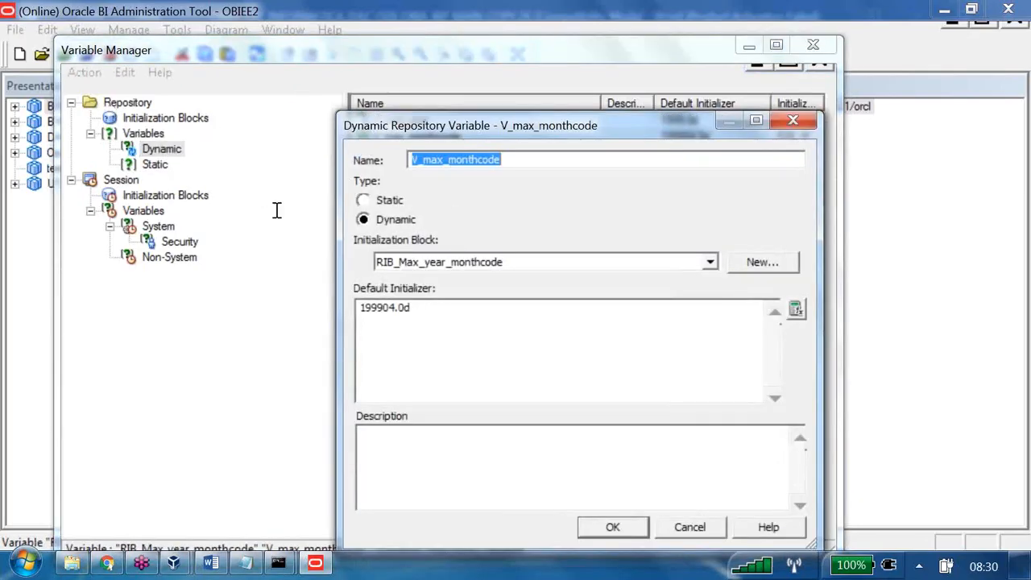
{"action": "key", "text": "Tab"}
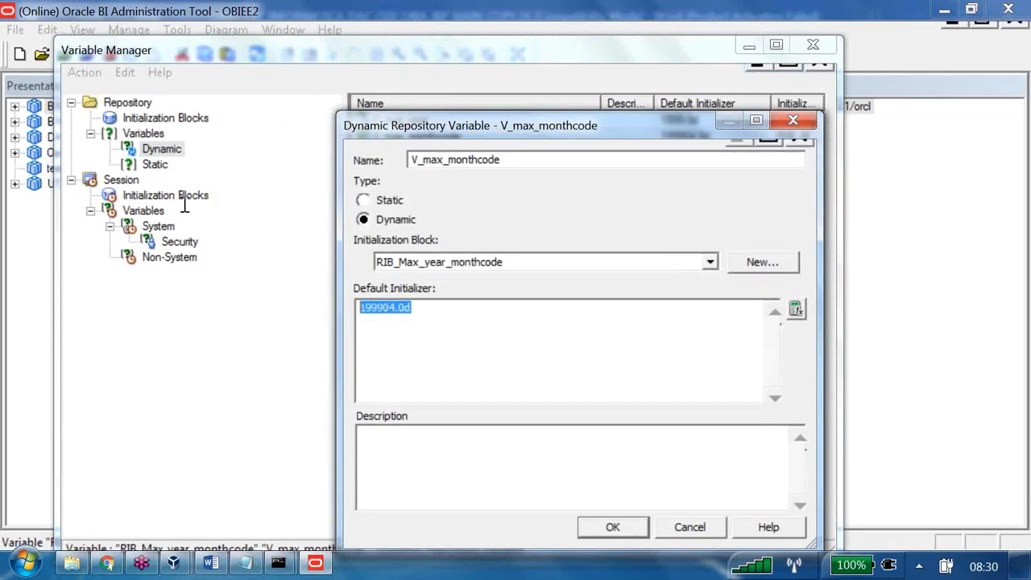
{"action": "key", "text": "Escape"}
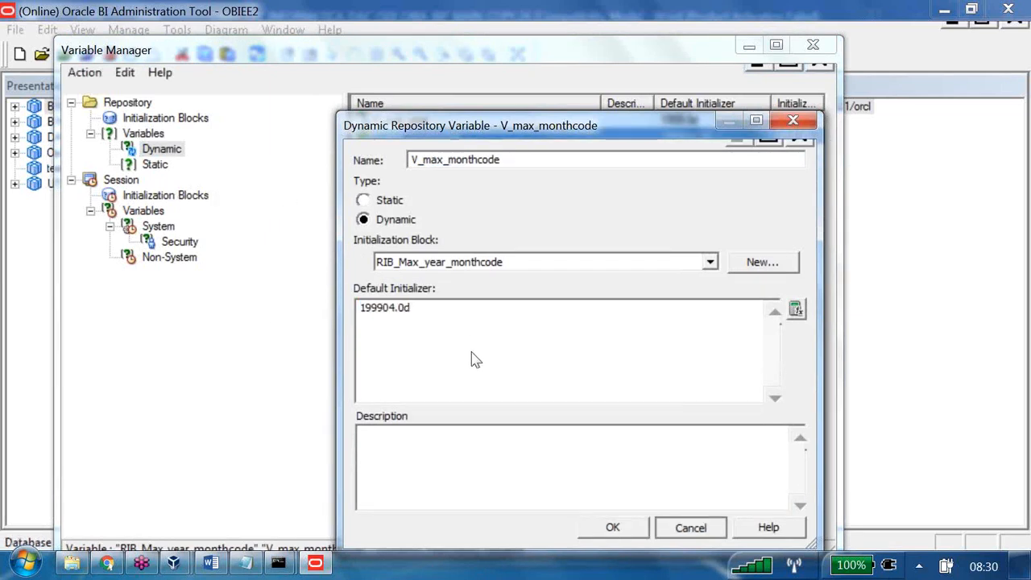
Check the non-system session variables and examine the V_USER_REGIONS name in the data source query of initialization block SIB_USER_REGION.
{"action": "left_click", "coordinate": [184, 256]}
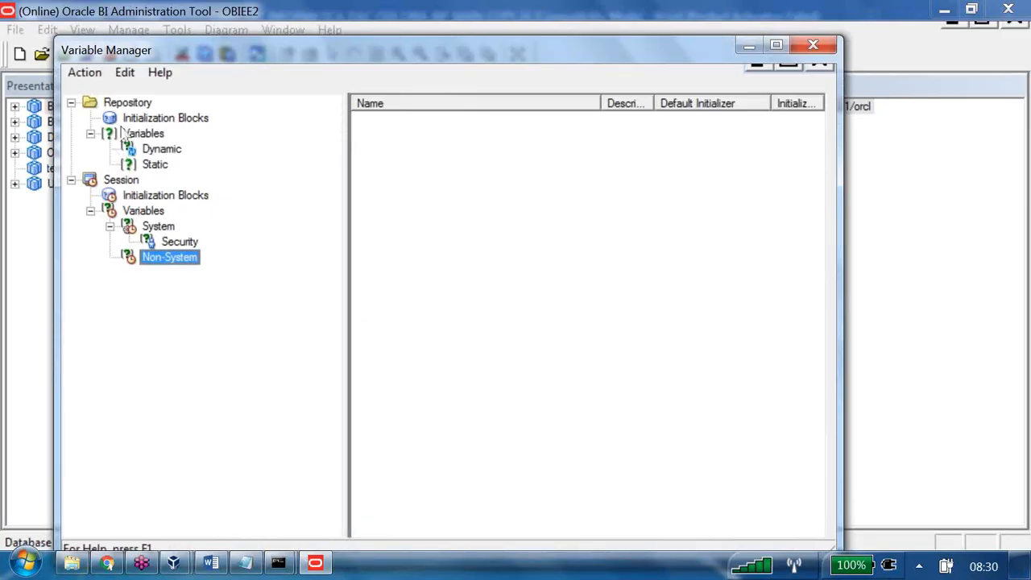
{"action": "left_click", "coordinate": [156, 196]}
{"action": "key", "text": "Tab"}
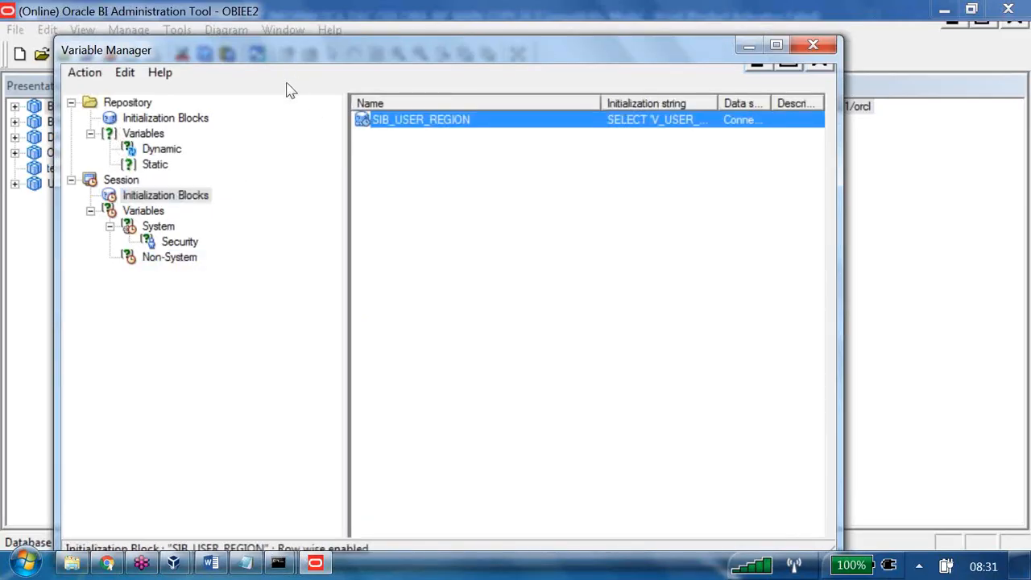
{"action": "key", "text": "Return"}
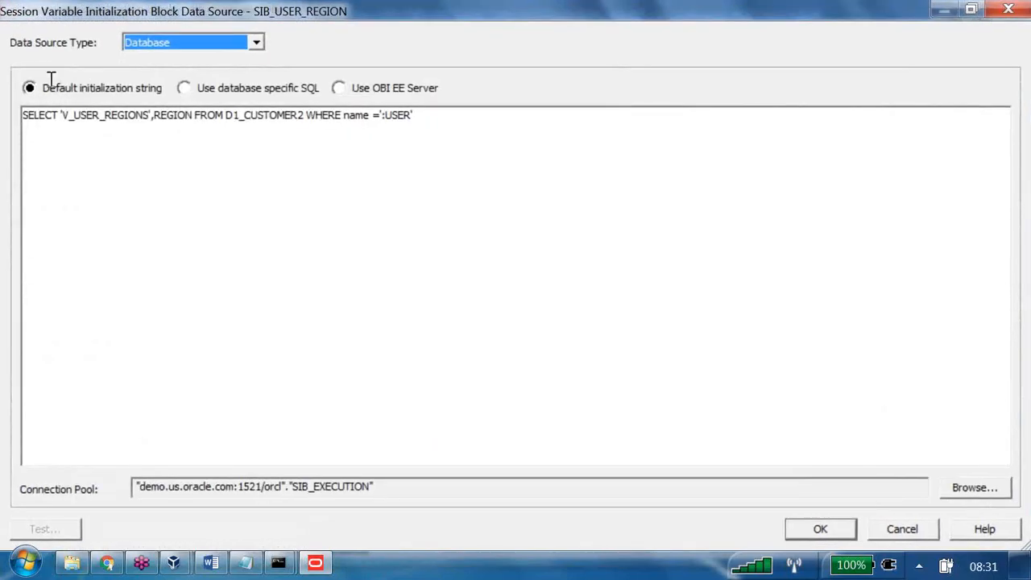
{"action": "left_click_drag", "start_coordinate": [63, 115], "coordinate": [150, 116]}
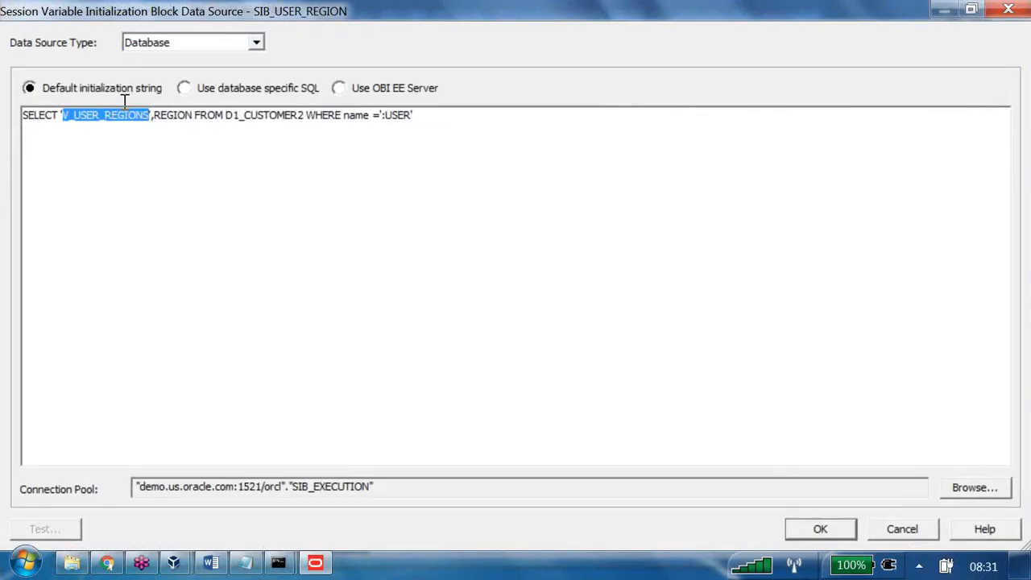
Switch to the Chrome browser and search Google in a new tab for "default value for row wise initialization variable".
{"action": "left_click", "coordinate": [110, 566]}
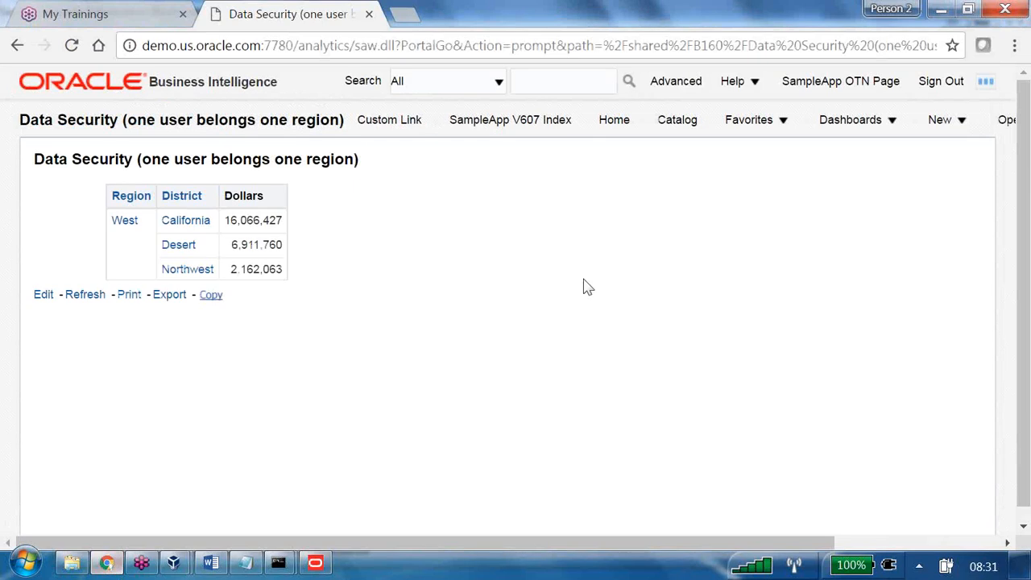
{"action": "left_click", "coordinate": [409, 21]}
{"action": "type", "text": "defa"}
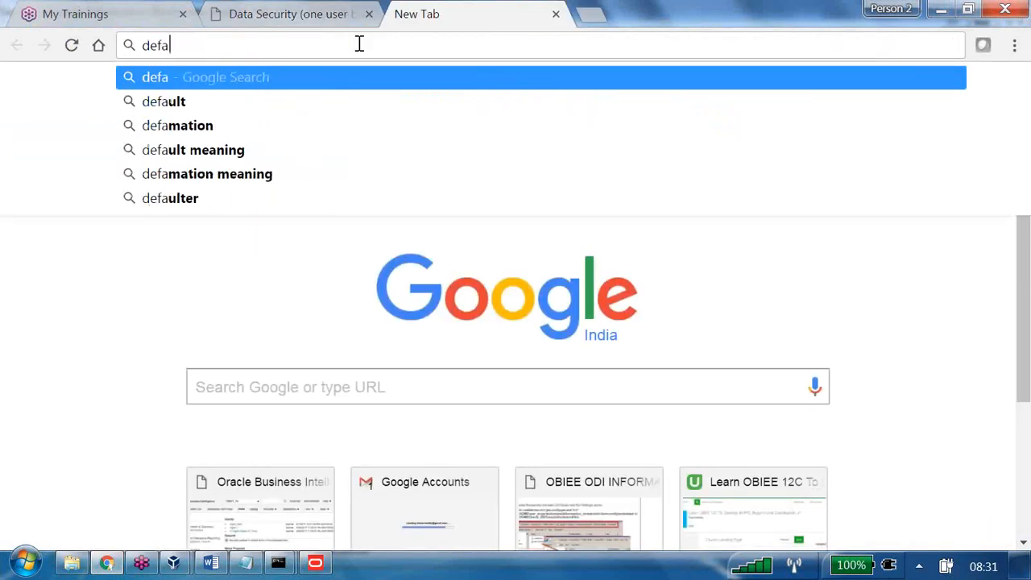
{"action": "type", "text": "ult"}
{"action": "type", "text": "v"}
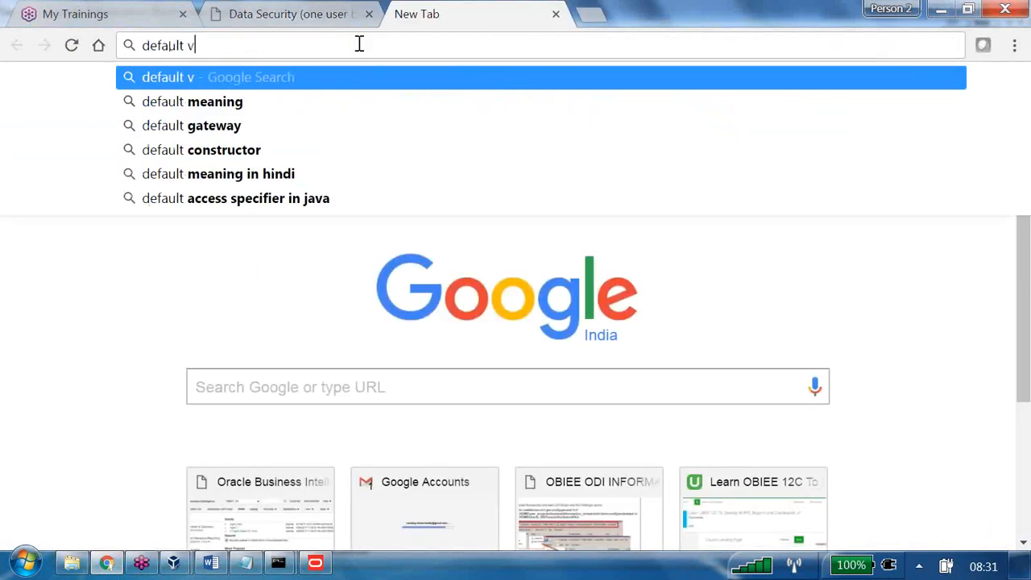
{"action": "type", "text": "alue fo"}
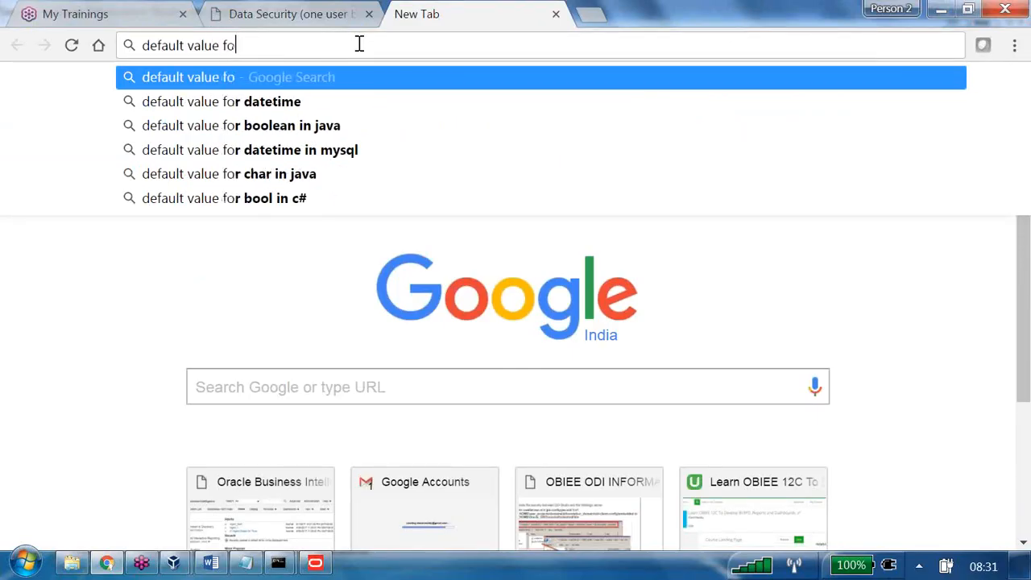
{"action": "type", "text": "r row wise ini"}
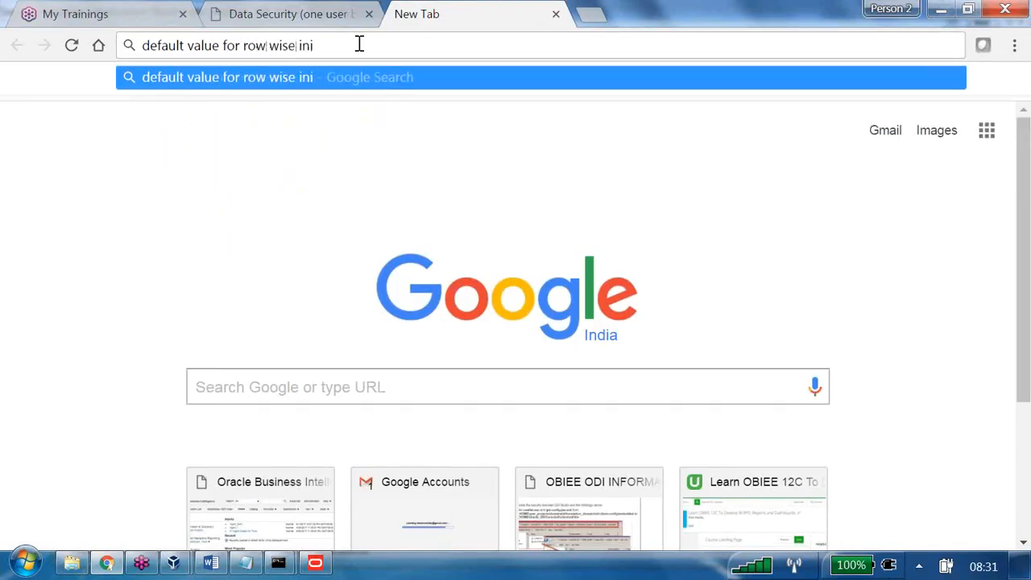
{"action": "type", "text": "tiliz"}
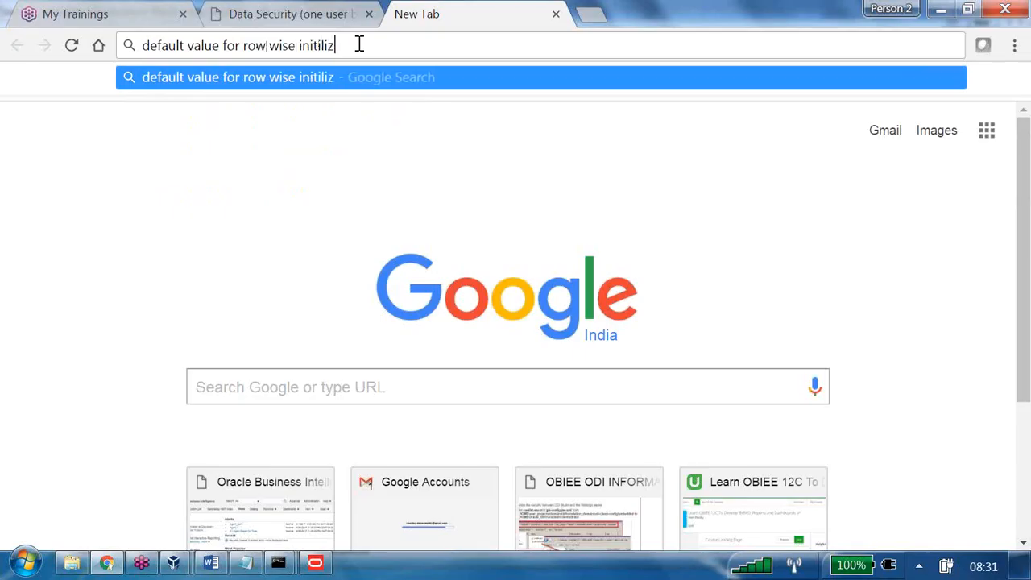
{"action": "type", "text": "ation v"}
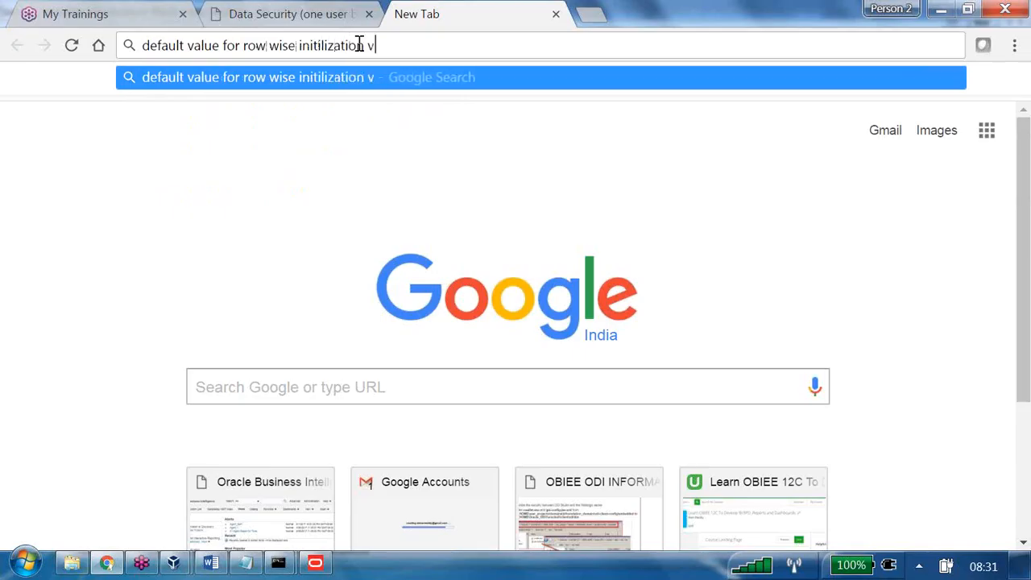
{"action": "type", "text": "ariable"}
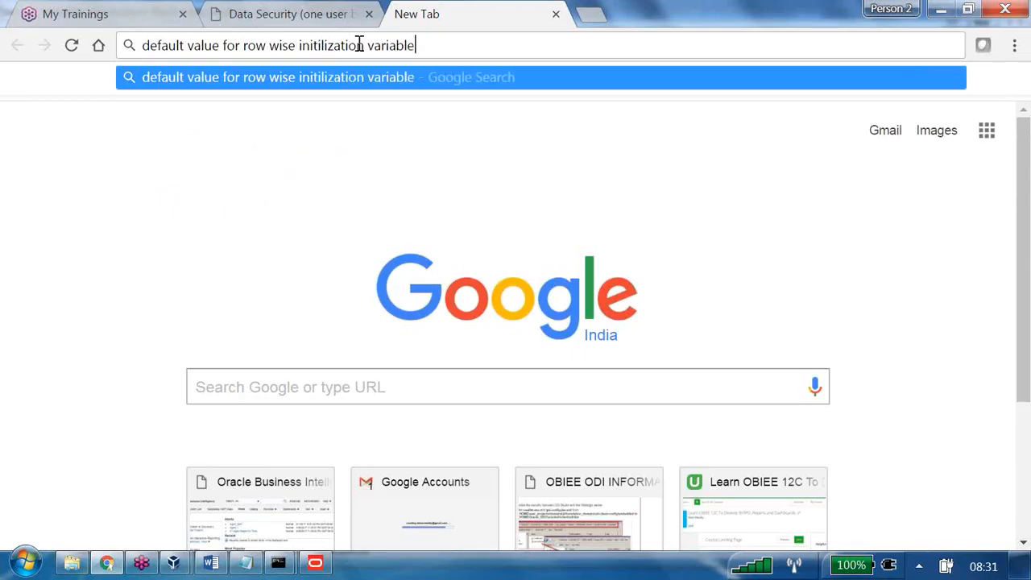
{"action": "key", "text": "Return"}
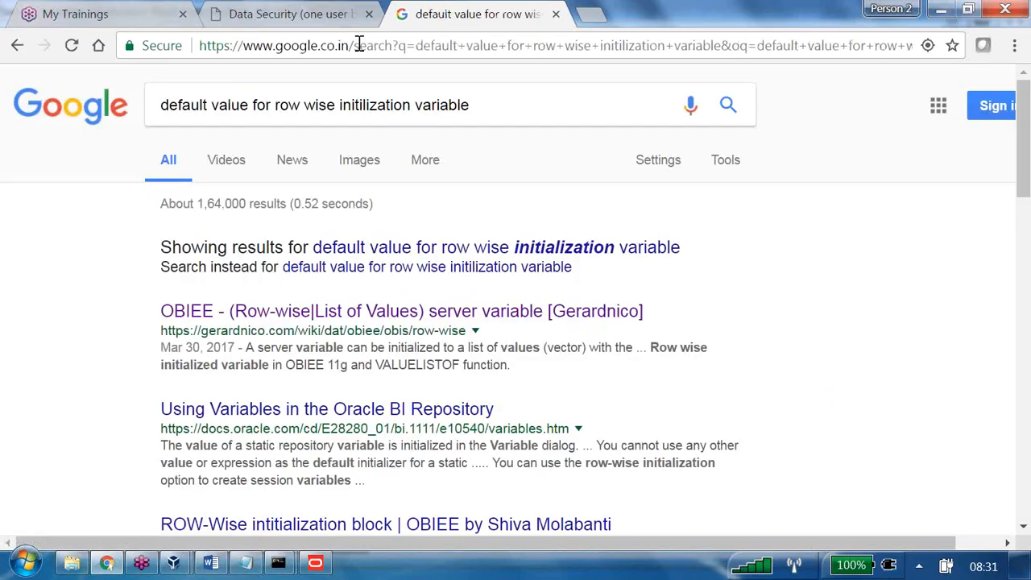
{"action": "left_click", "coordinate": [575, 256]}
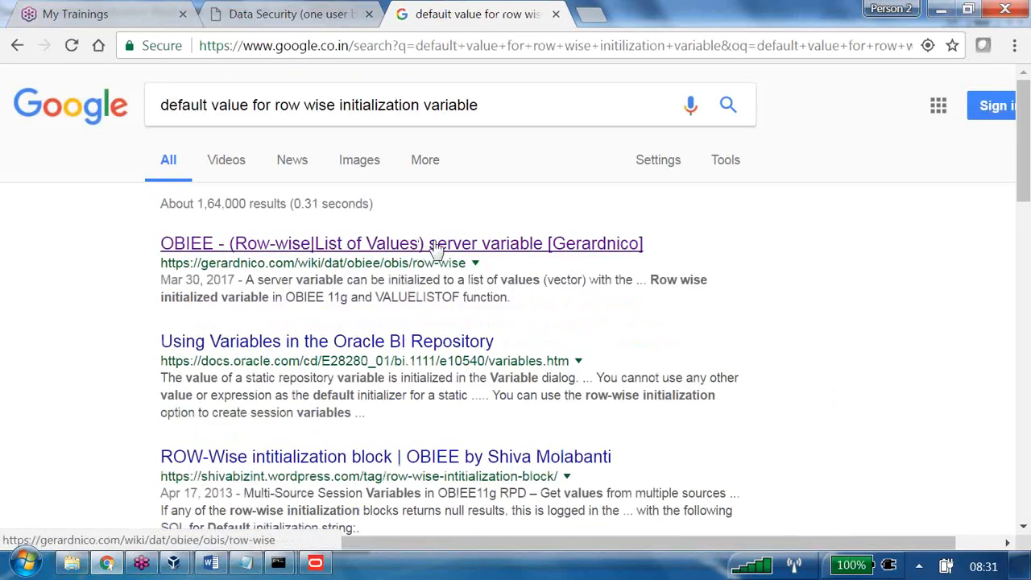
Open the Gerardnico article on row-wise server variables and read how they are populated, used in filters and restricted in comparisons.
{"action": "left_click", "coordinate": [453, 244]}
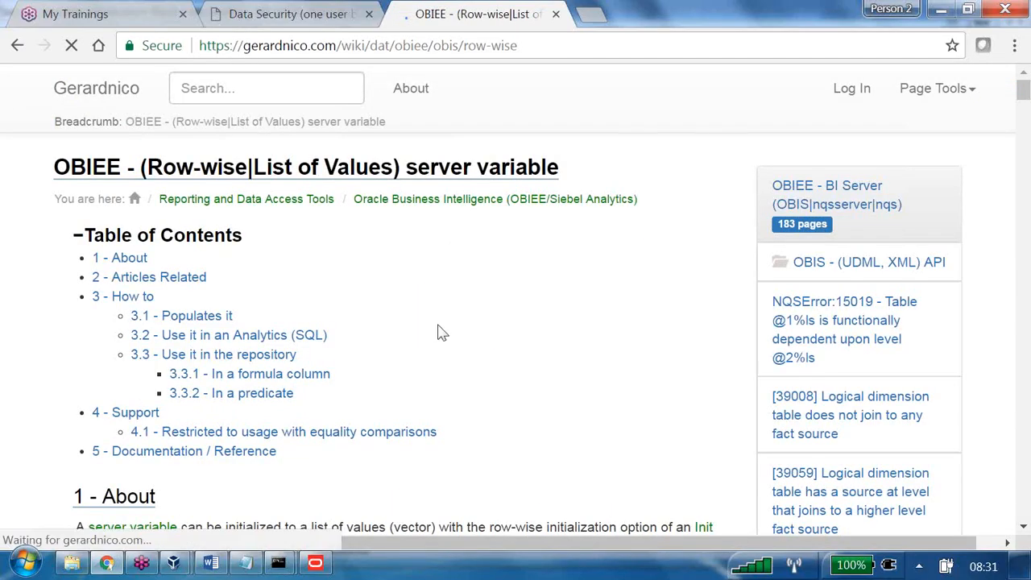
{"action": "scroll", "coordinate": [439, 330], "scroll_direction": "down", "scroll_amount": 5}
{"action": "scroll", "coordinate": [441, 332], "scroll_direction": "down", "scroll_amount": 1}
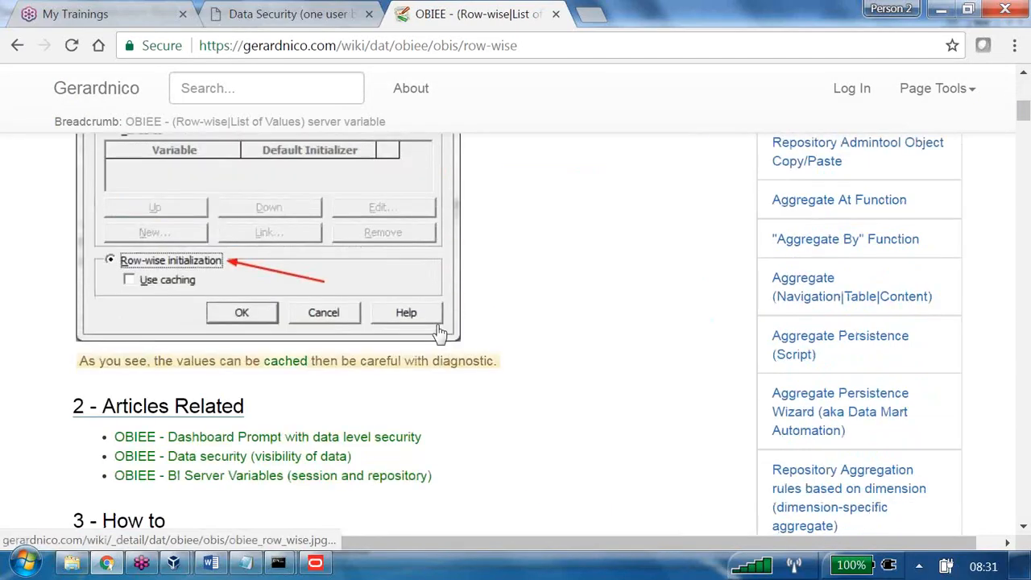
{"action": "scroll", "coordinate": [439, 330], "scroll_direction": "down", "scroll_amount": 4}
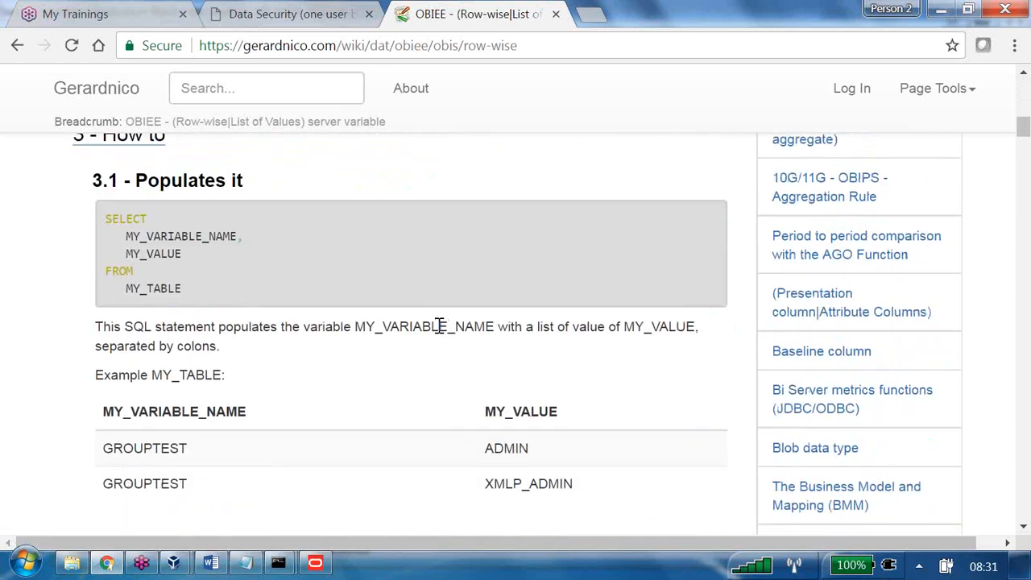
{"action": "scroll", "coordinate": [439, 330], "scroll_direction": "down", "scroll_amount": 4}
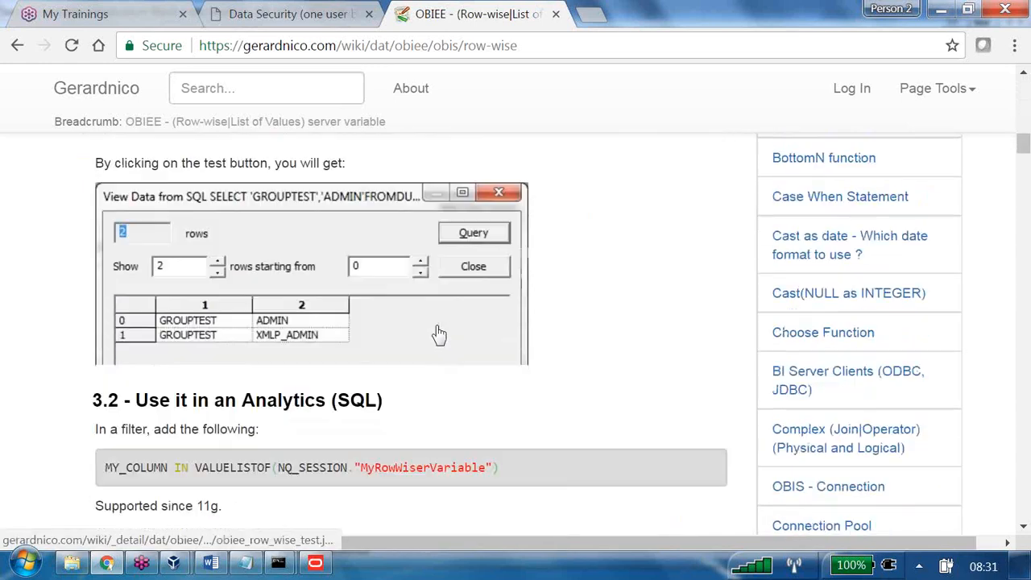
{"action": "scroll", "coordinate": [439, 334], "scroll_direction": "down", "scroll_amount": 1}
{"action": "scroll", "coordinate": [441, 333], "scroll_direction": "down", "scroll_amount": 1}
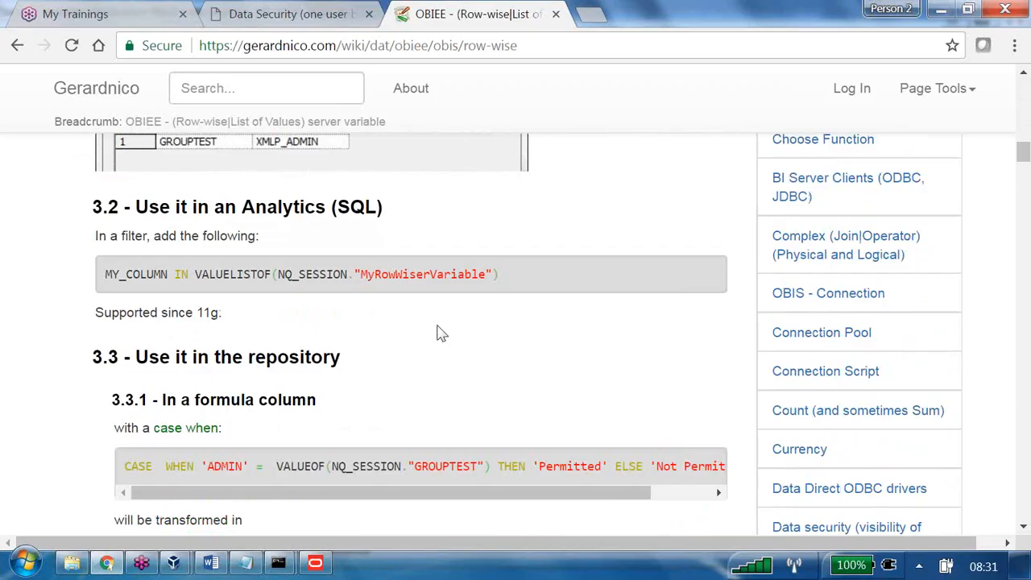
{"action": "scroll", "coordinate": [441, 333], "scroll_direction": "up", "scroll_amount": 1}
{"action": "scroll", "coordinate": [441, 334], "scroll_direction": "down", "scroll_amount": 3}
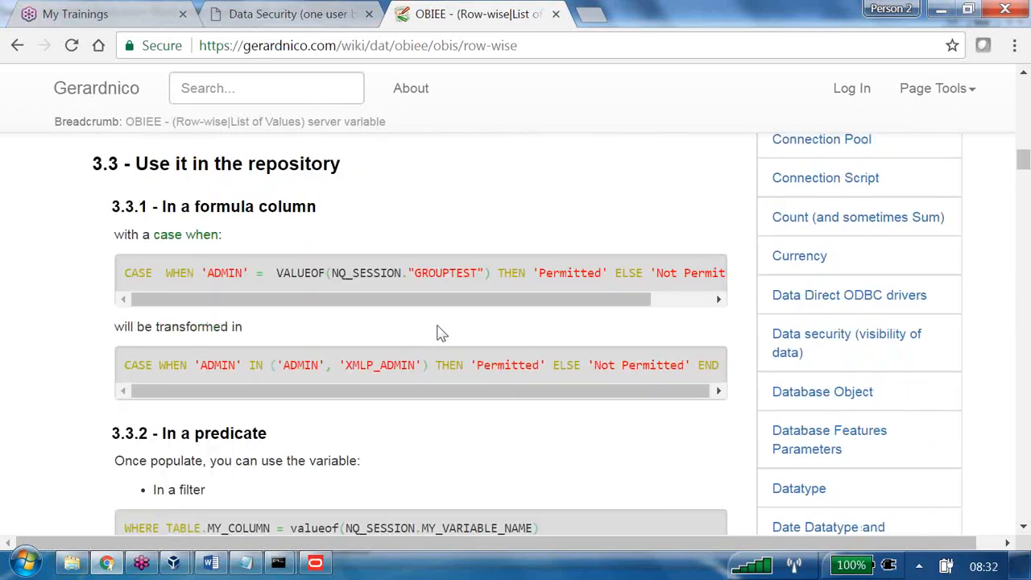
{"action": "scroll", "coordinate": [442, 333], "scroll_direction": "down", "scroll_amount": 1}
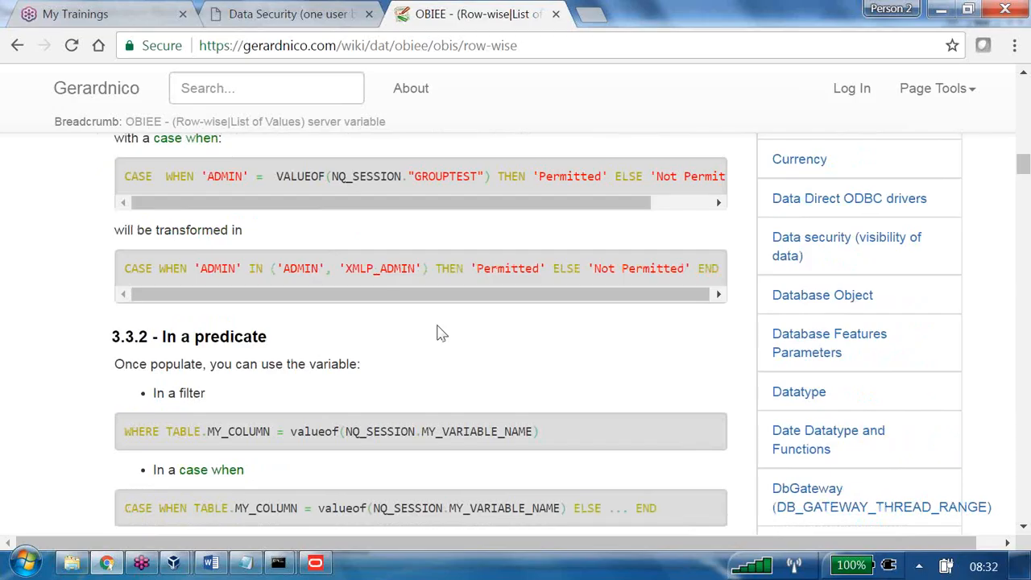
{"action": "scroll", "coordinate": [442, 333], "scroll_direction": "down", "scroll_amount": 1}
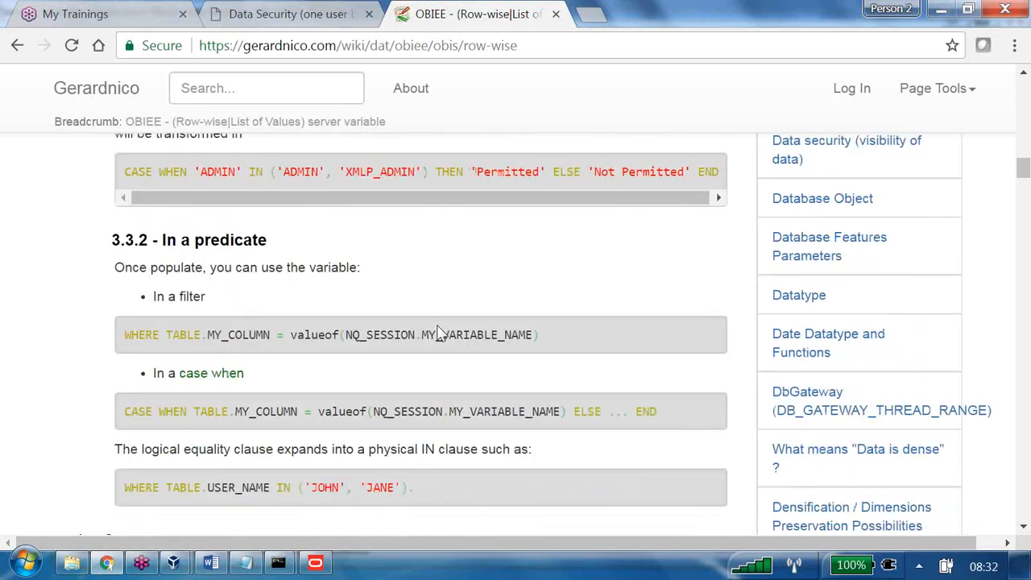
{"action": "scroll", "coordinate": [437, 333], "scroll_direction": "down", "scroll_amount": 1}
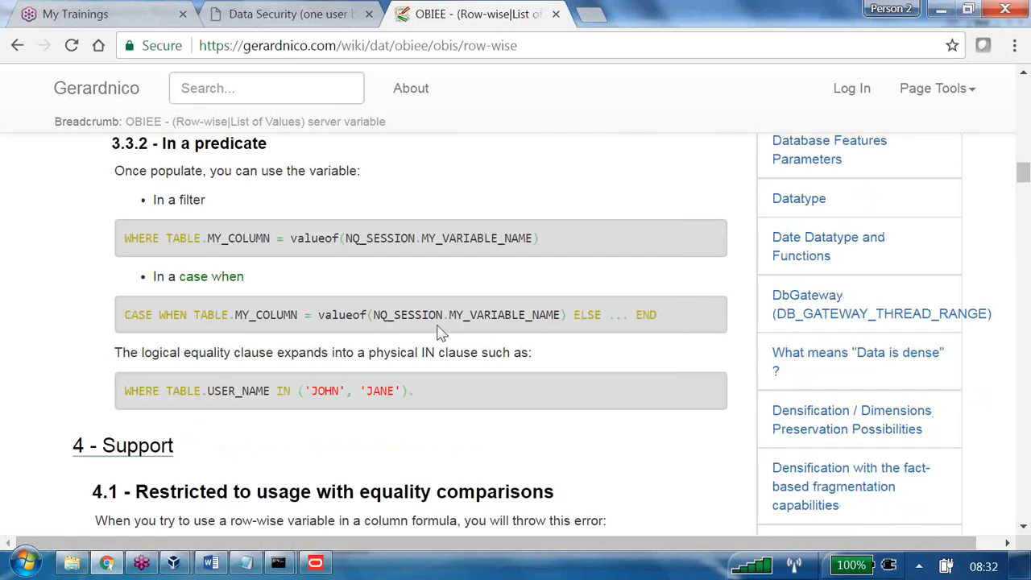
{"action": "scroll", "coordinate": [442, 333], "scroll_direction": "down", "scroll_amount": 10}
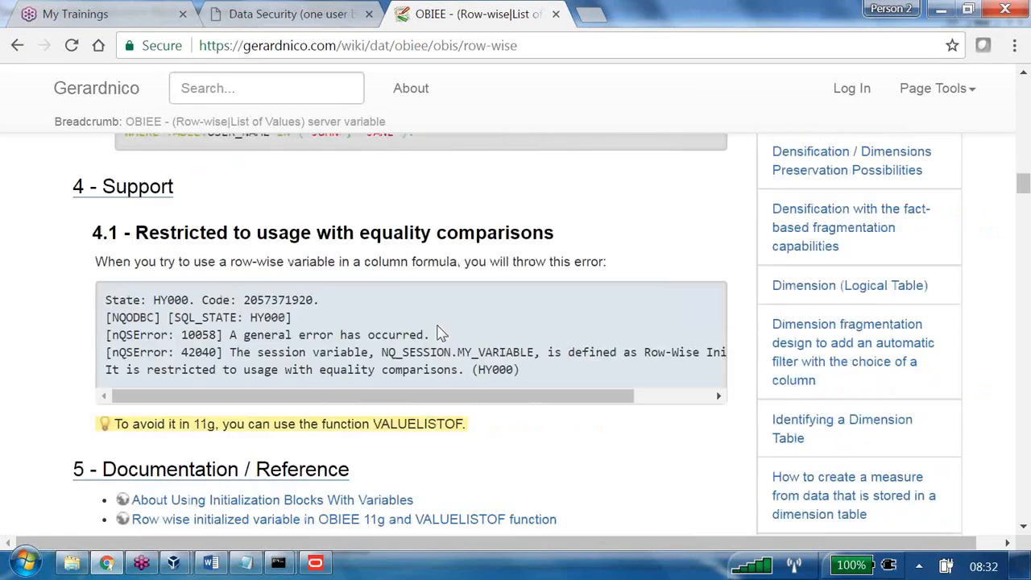
{"action": "scroll", "coordinate": [440, 334], "scroll_direction": "up", "scroll_amount": 15}
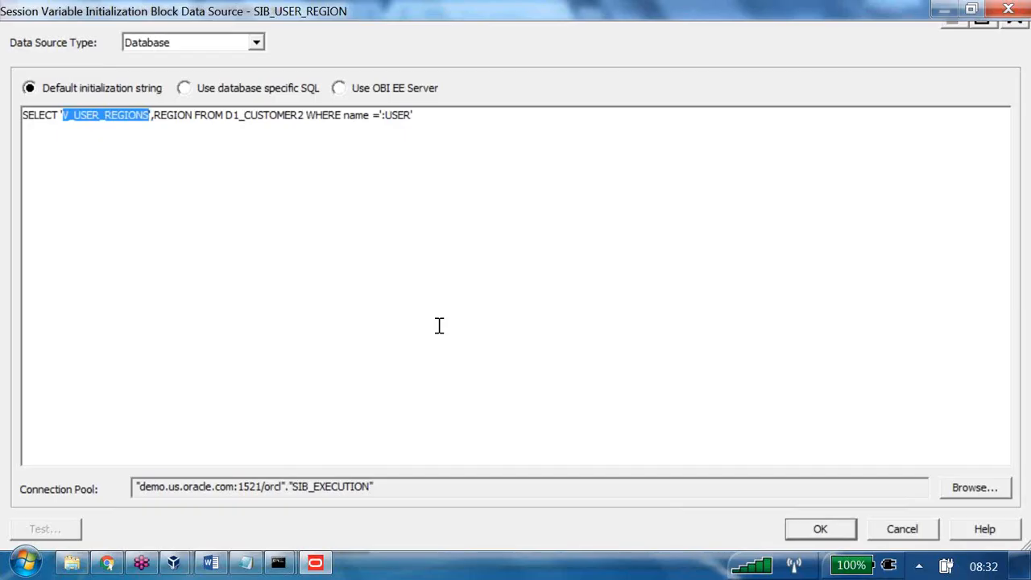
Return to the BI Administration Tool, close the data source query and create session variable V_USER_REGIONS in SIB_USER_REGION's variable target.
{"action": "key", "text": "Return"}
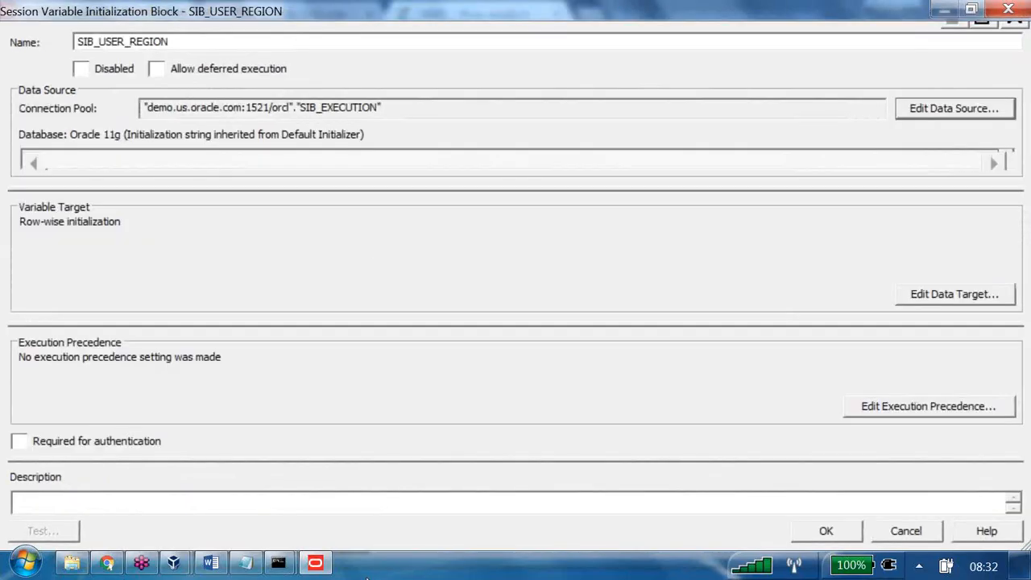
{"action": "left_click", "coordinate": [955, 295]}
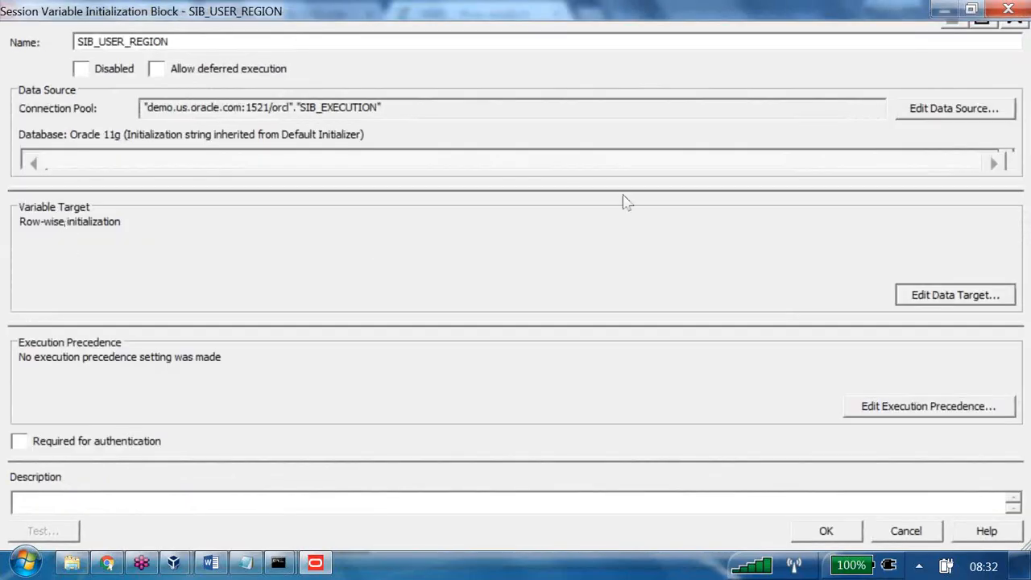
{"action": "left_click", "coordinate": [129, 448]}
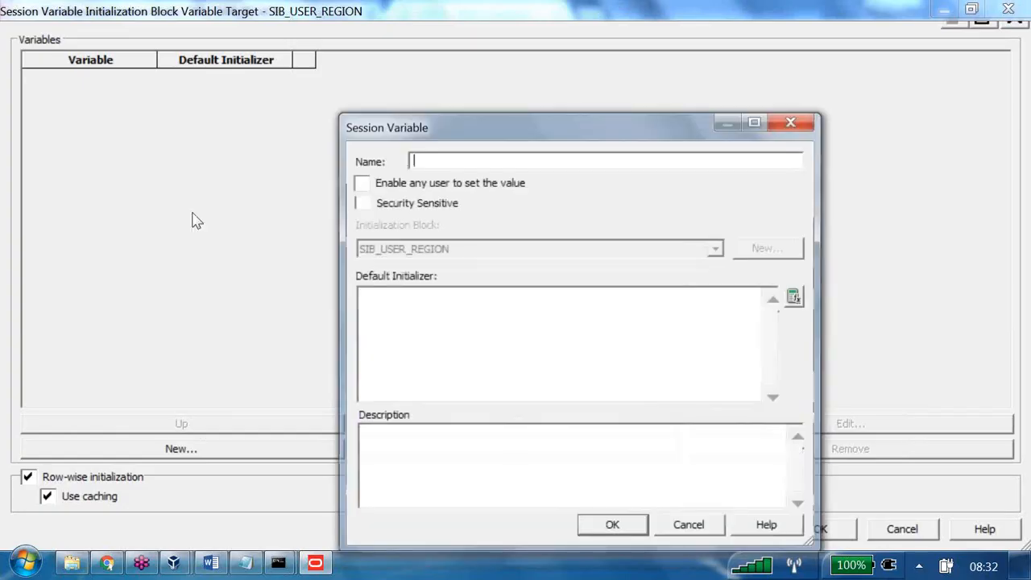
{"action": "type", "text": "V_"}
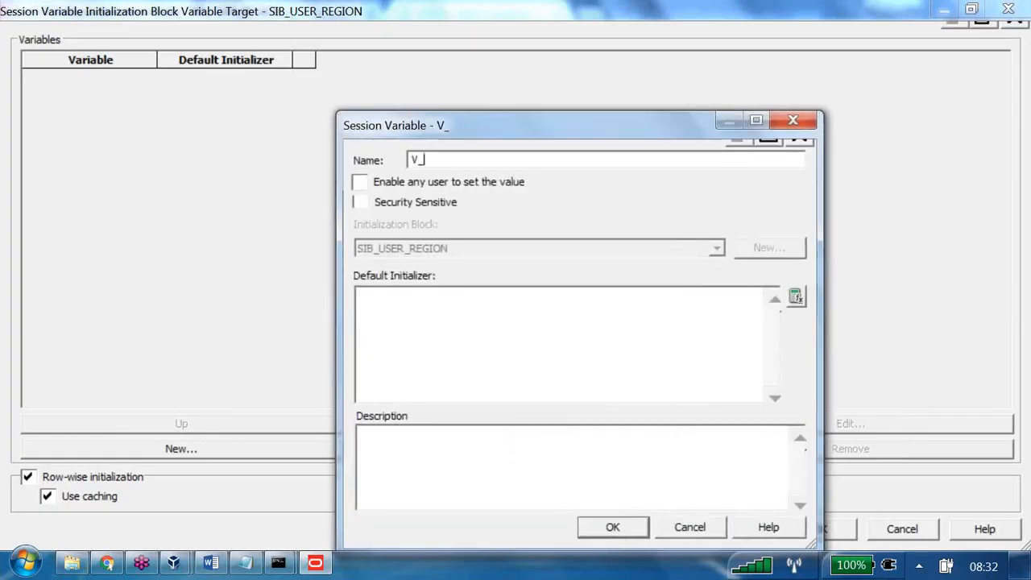
{"action": "type", "text": "USER_RE"}
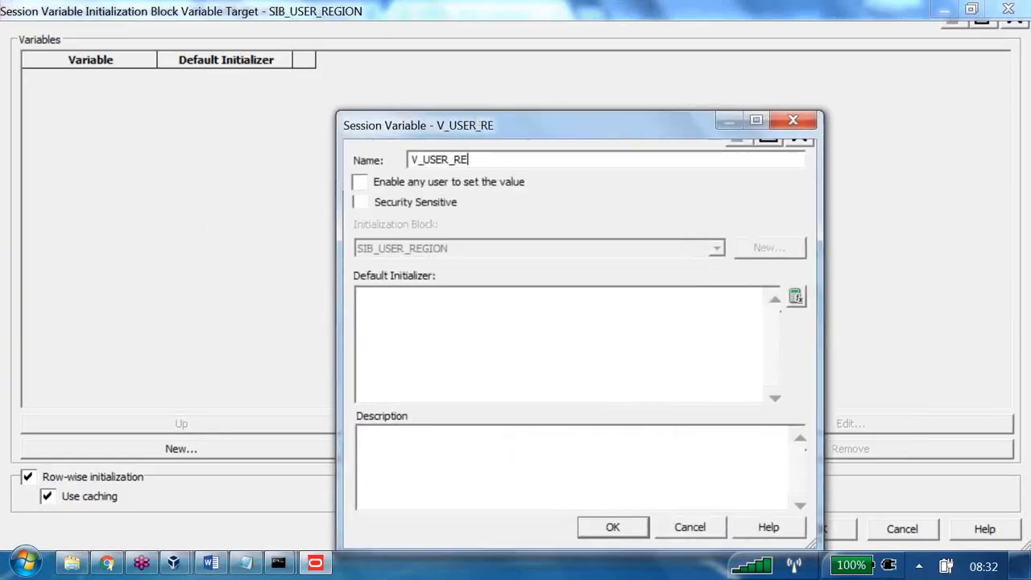
{"action": "type", "text": "GIONS"}
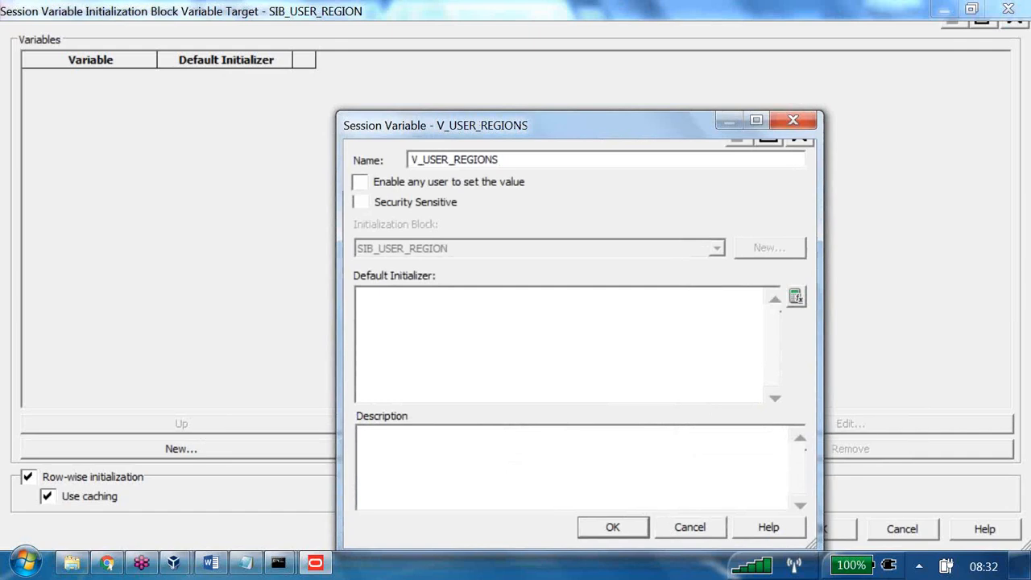
Set the default initializer of V_USER_REGIONS to 'ABCDEF', accept the variable target and initialization block, and close Variable Manager.
{"action": "left_click", "coordinate": [430, 319]}
{"action": "type", "text": "'ABCD"}
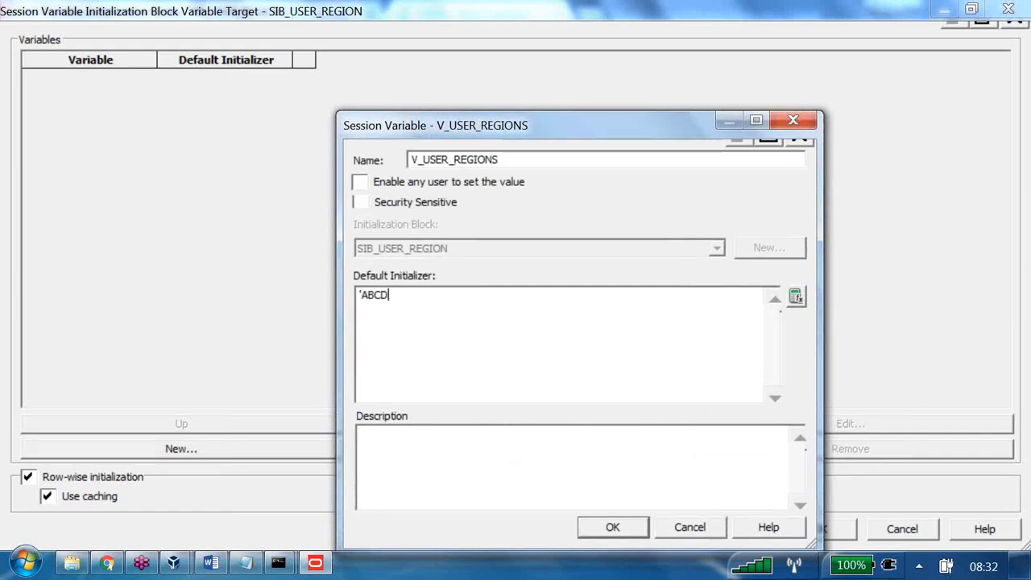
{"action": "type", "text": "EF'"}
{"action": "key", "text": "Return"}
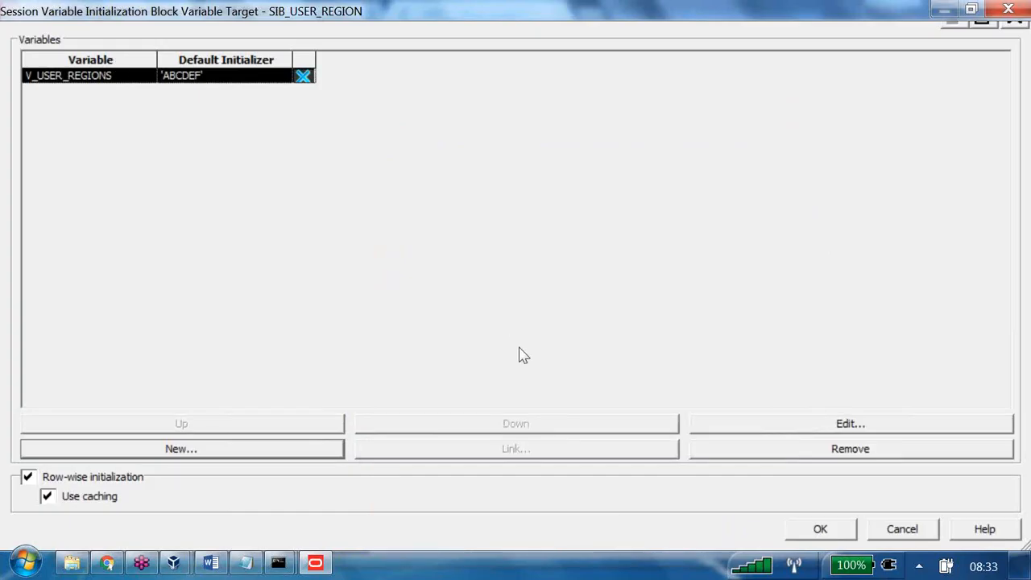
{"action": "key", "text": "Return"}
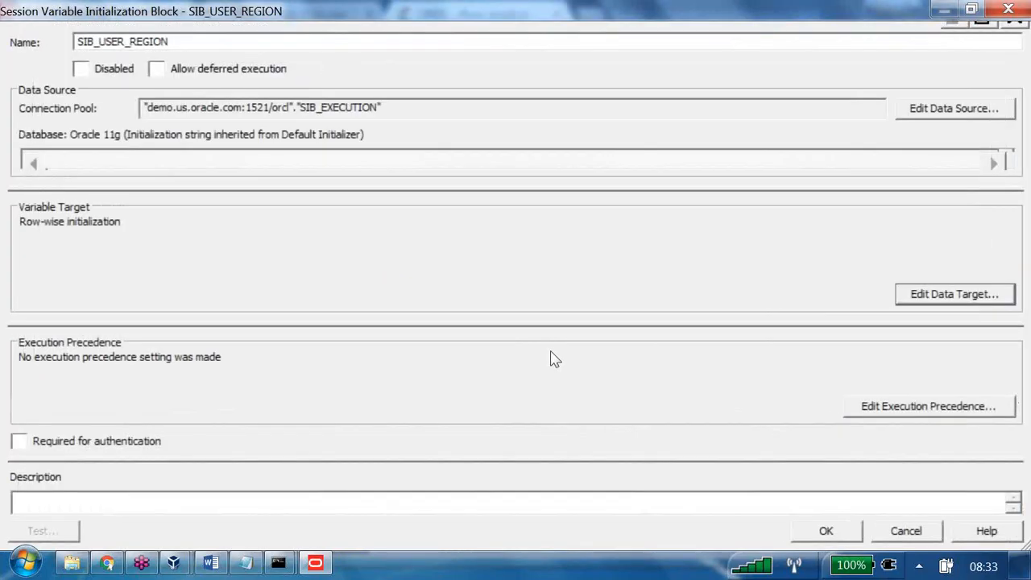
{"action": "key", "text": "Return"}
{"action": "left_click", "coordinate": [812, 44]}
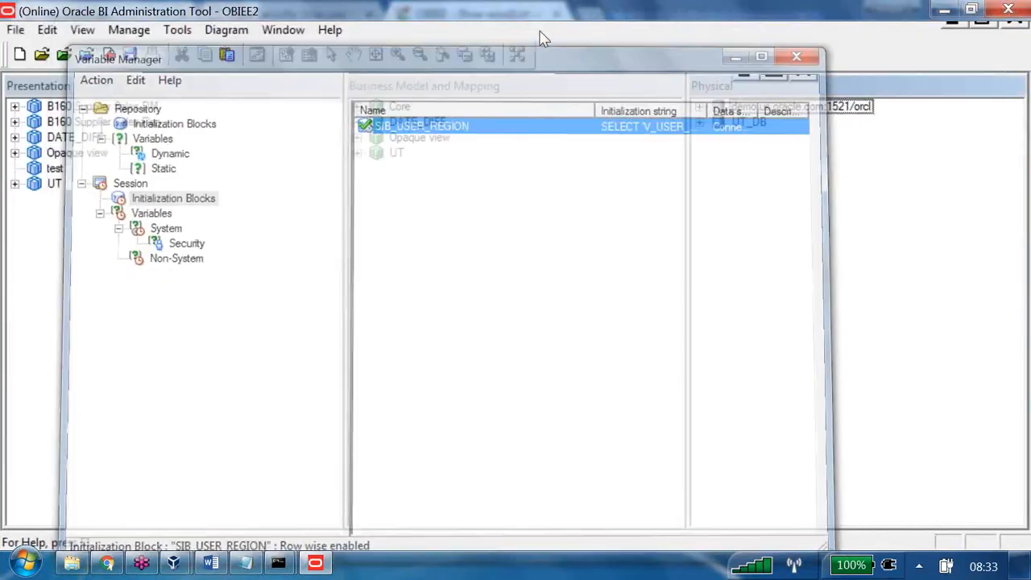
In Identity Manager, open the data filters of B160_Customer_role and add the Dim - customers presentation table from B160 Supplier Sales Rep.
{"action": "left_click", "coordinate": [113, 30]}
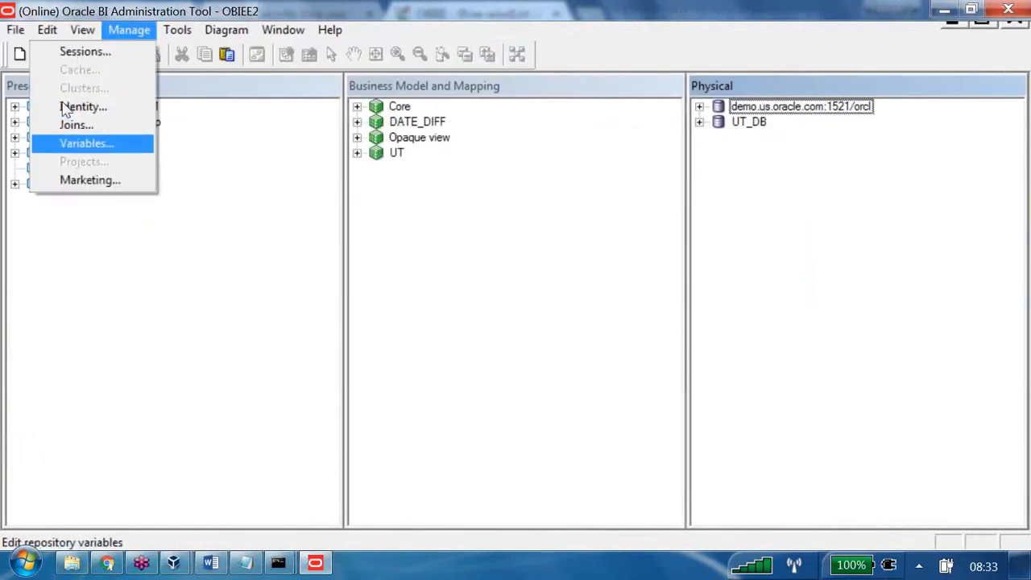
{"action": "left_click", "coordinate": [111, 107]}
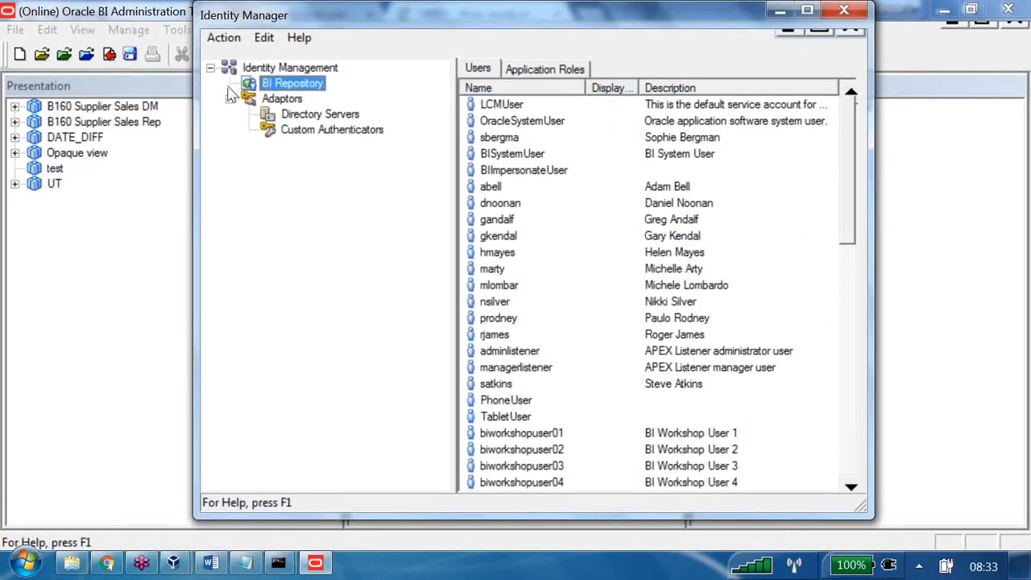
{"action": "left_click", "coordinate": [545, 70]}
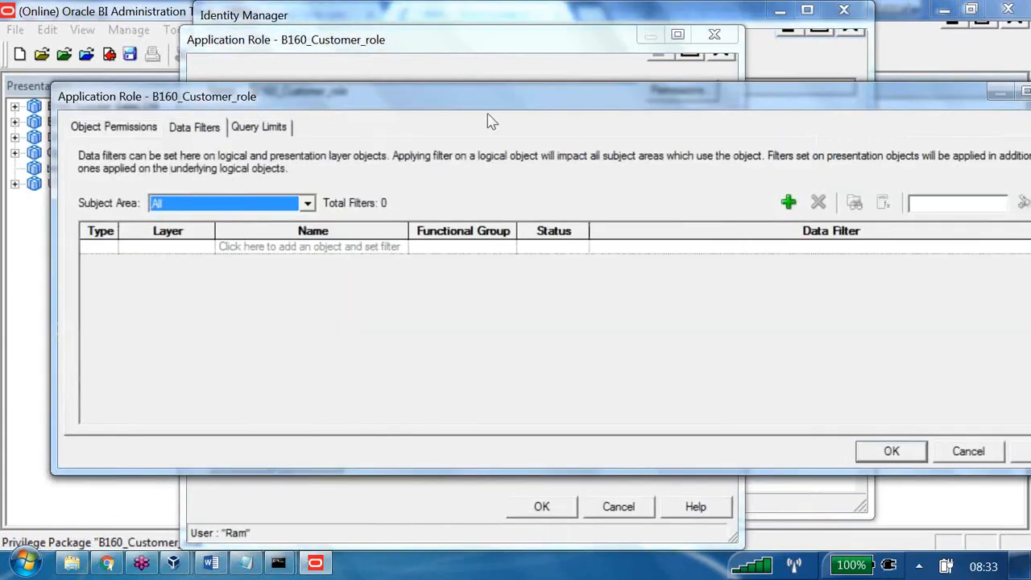
{"action": "left_click", "coordinate": [778, 202]}
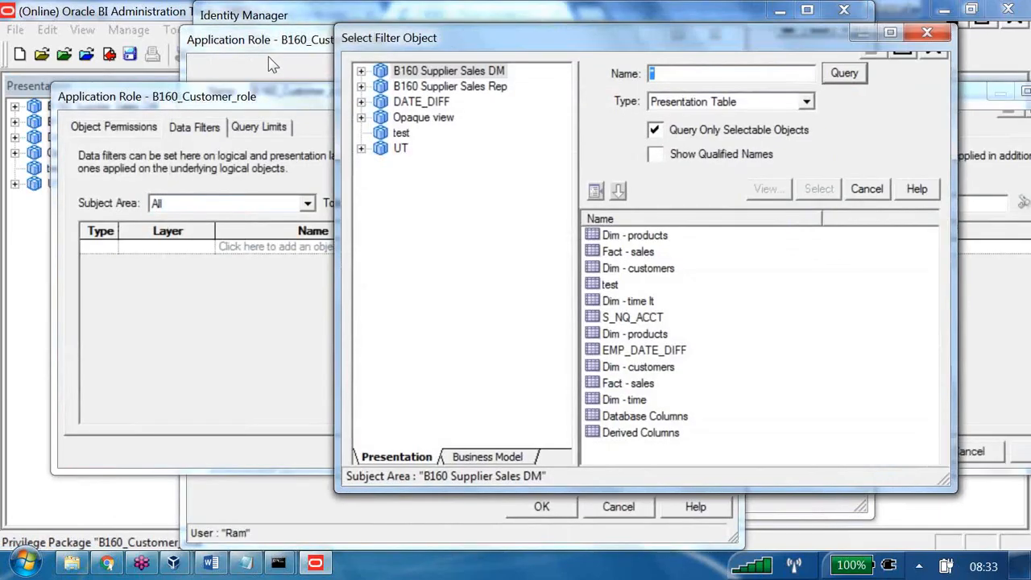
{"action": "left_click", "coordinate": [361, 86]}
{"action": "left_click", "coordinate": [448, 102]}
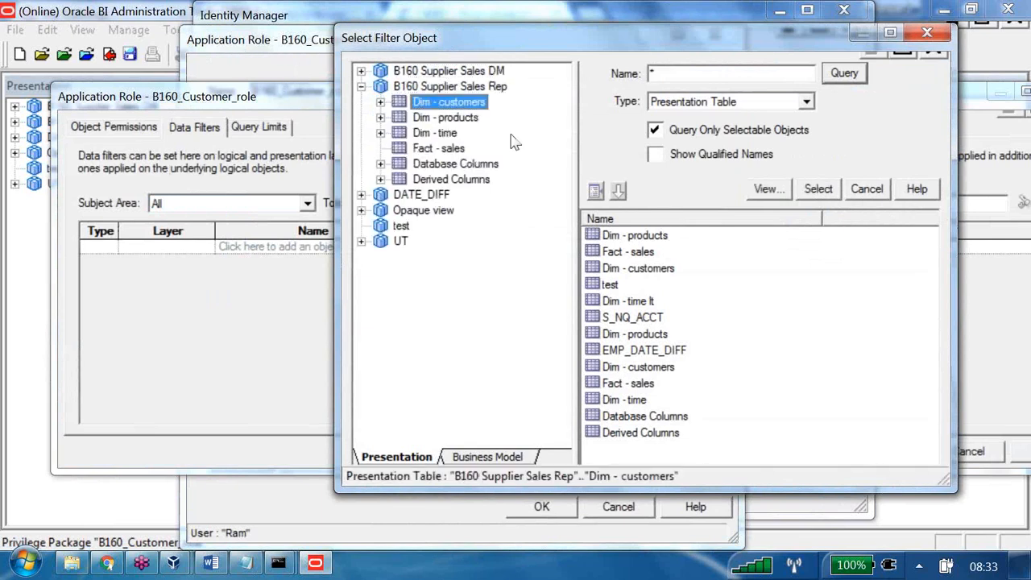
{"action": "left_click", "coordinate": [818, 189]}
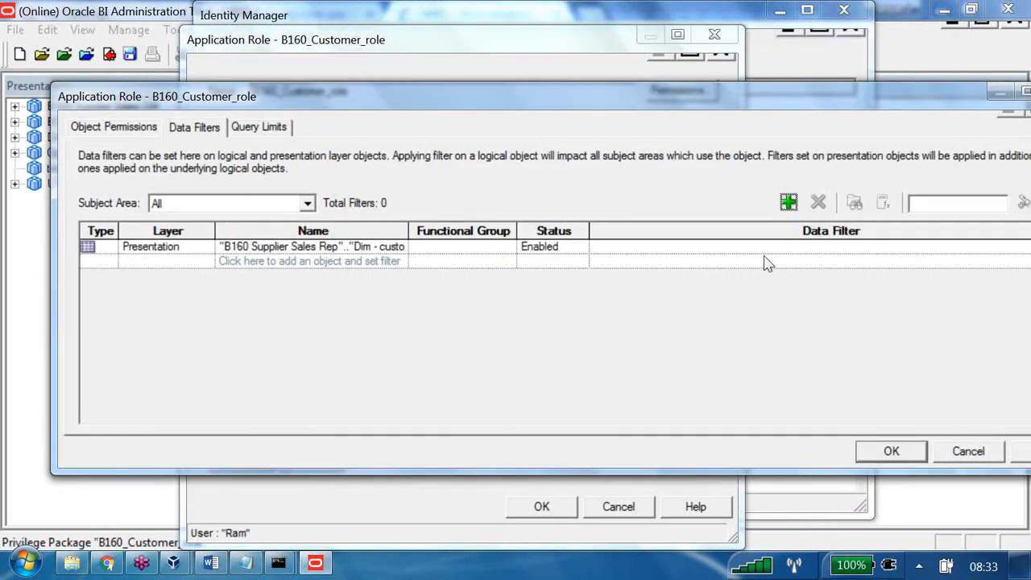
Set the Dim - customers data filter to "Core"."Dim - customers"."Region" =VALUEOF(NQ_SESSION.V_USER_REGIONS).
{"action": "left_click", "coordinate": [760, 250]}
{"action": "left_click", "coordinate": [886, 202]}
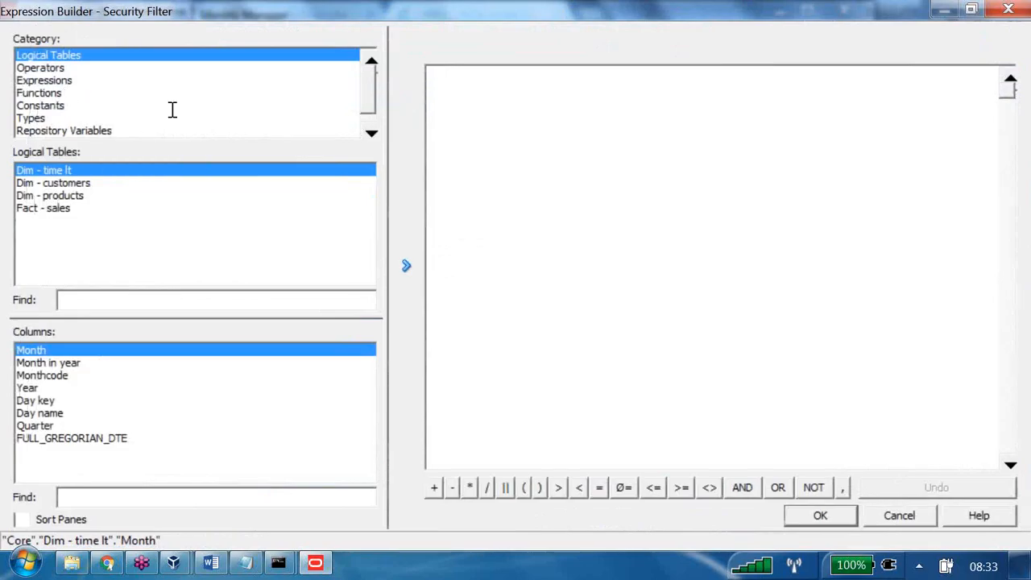
{"action": "left_click", "coordinate": [52, 183]}
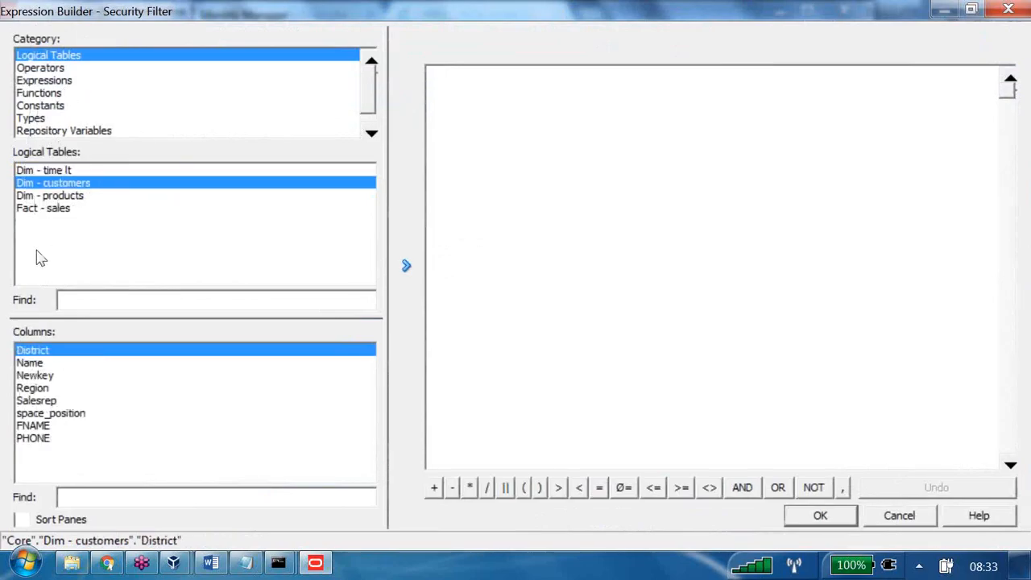
{"action": "left_click", "coordinate": [32, 387]}
{"action": "left_click", "coordinate": [406, 266]}
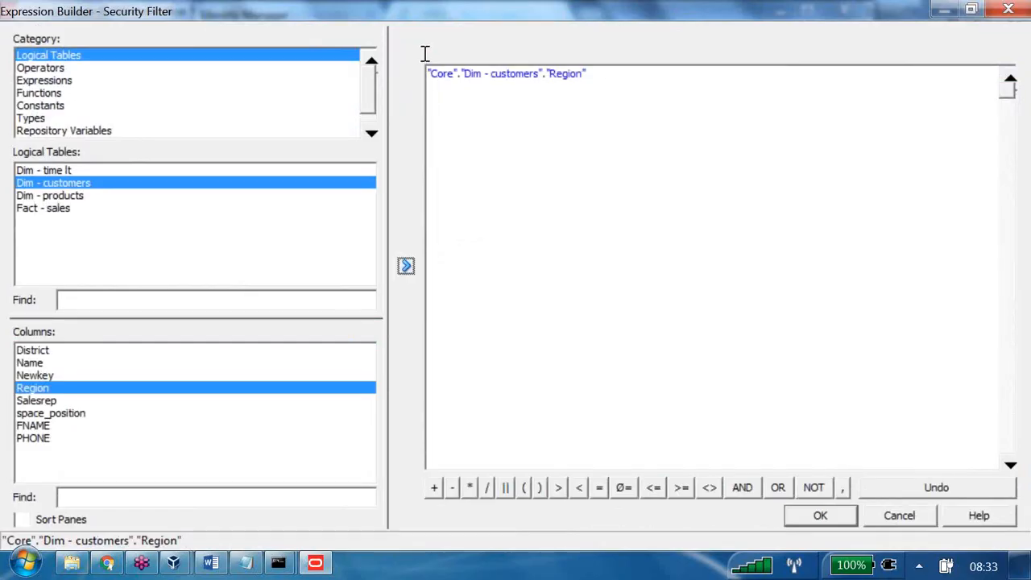
{"action": "type", "text": "=VALUE"}
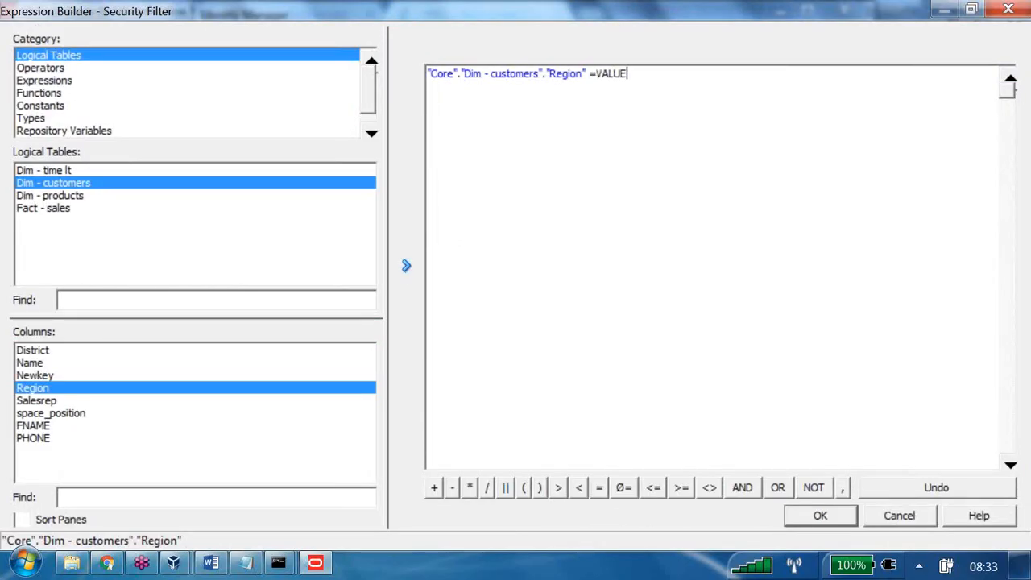
{"action": "type", "text": "OF(NQ_SESSI"}
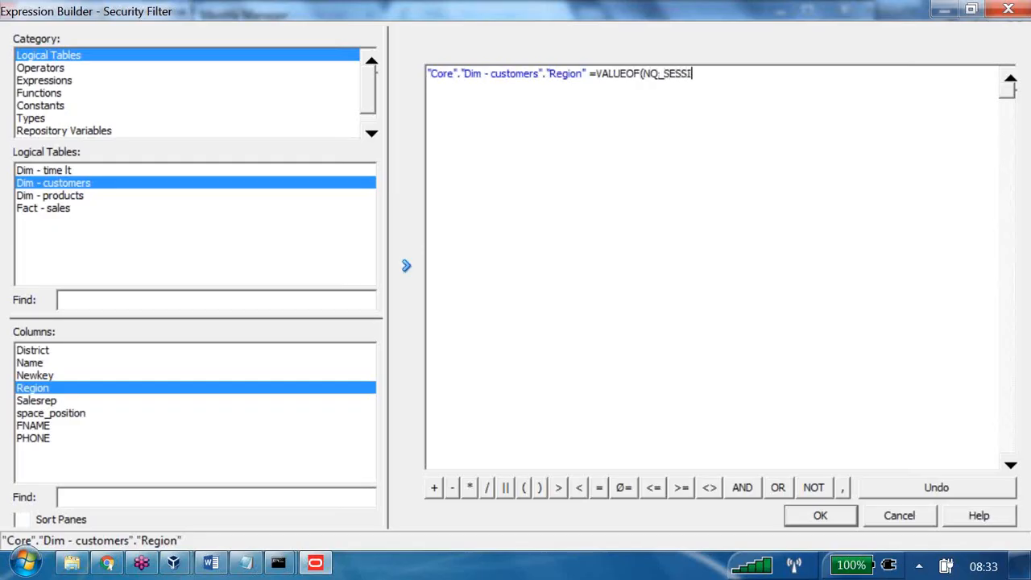
{"action": "type", "text": "ON.V_USER_REGIONS)"}
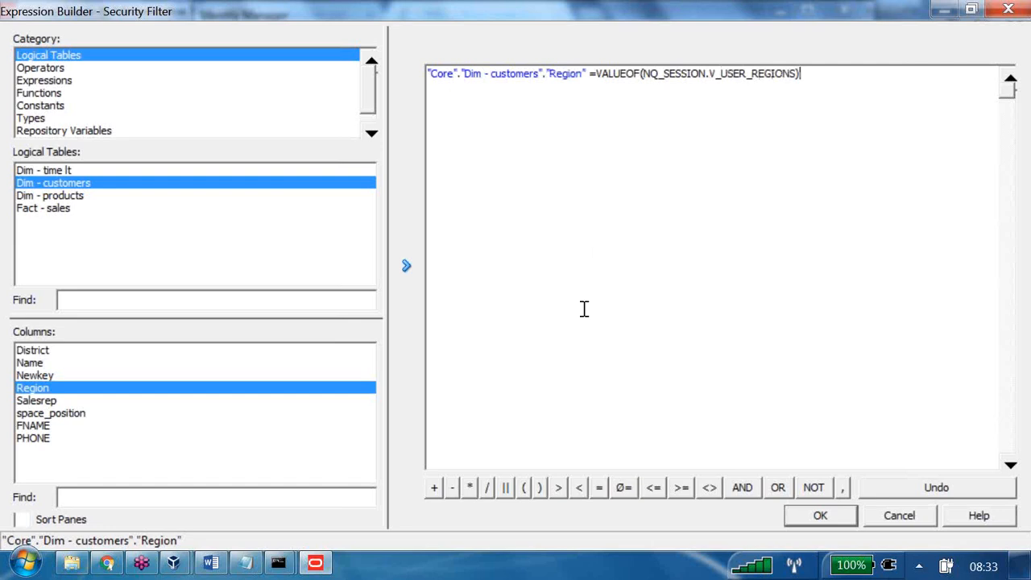
{"action": "key", "text": "Return"}
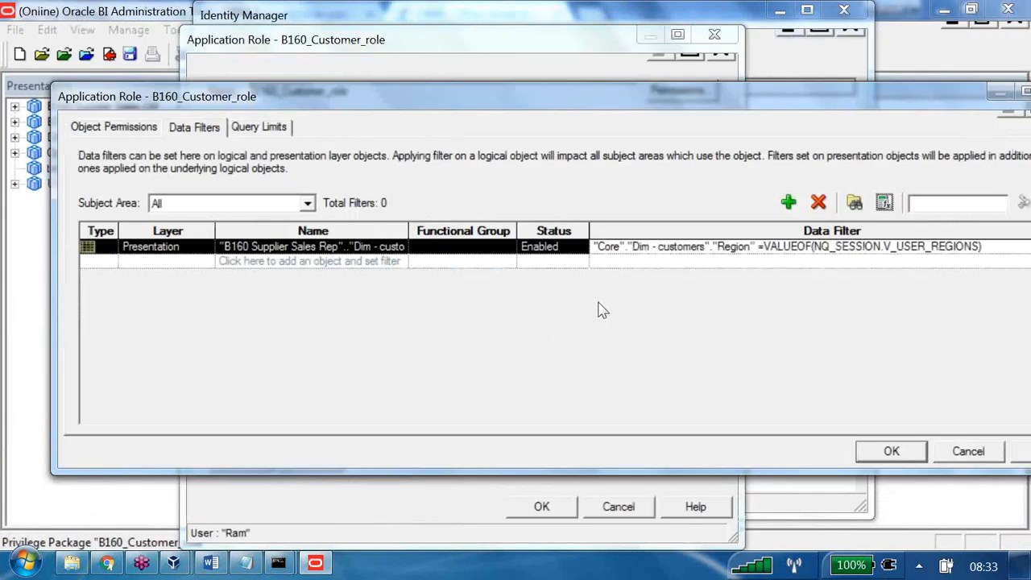
Accept the permissions and application role, close Identity Manager, and check in the changes with a global consistency check.
{"action": "key", "text": "Return"}
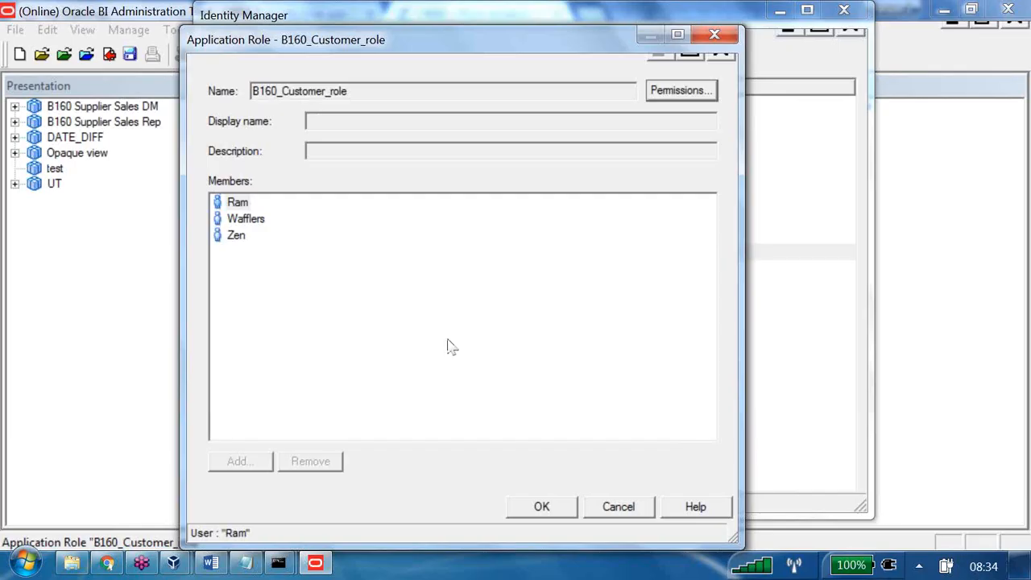
{"action": "key", "text": "Return"}
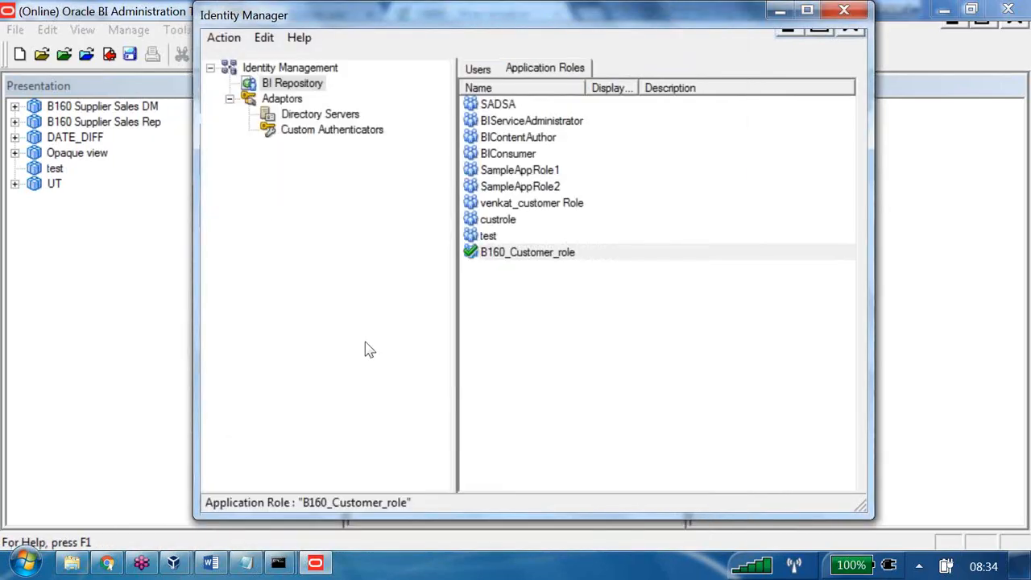
{"action": "left_click", "coordinate": [843, 10]}
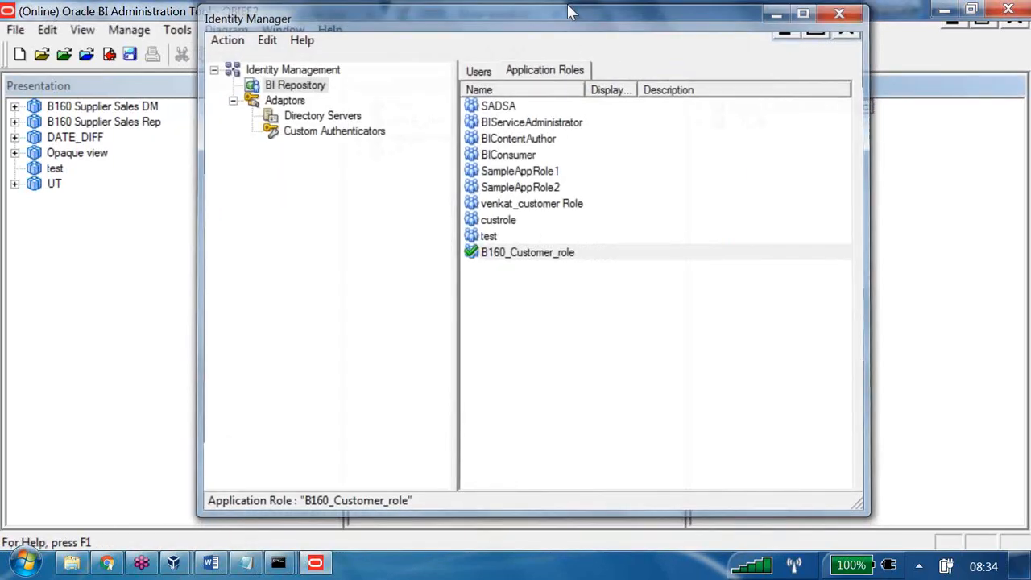
{"action": "left_click", "coordinate": [110, 56]}
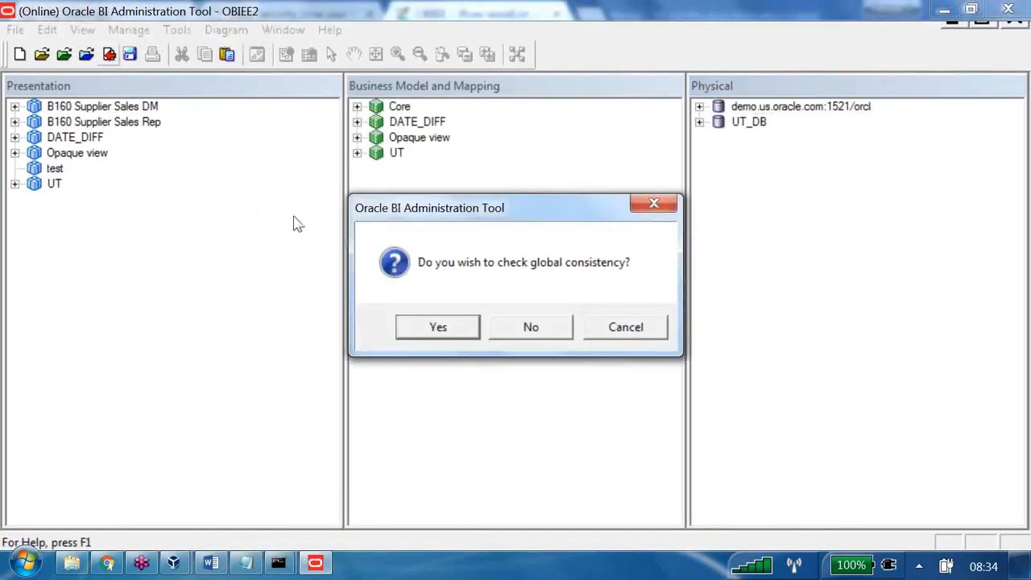
{"action": "left_click", "coordinate": [439, 326]}
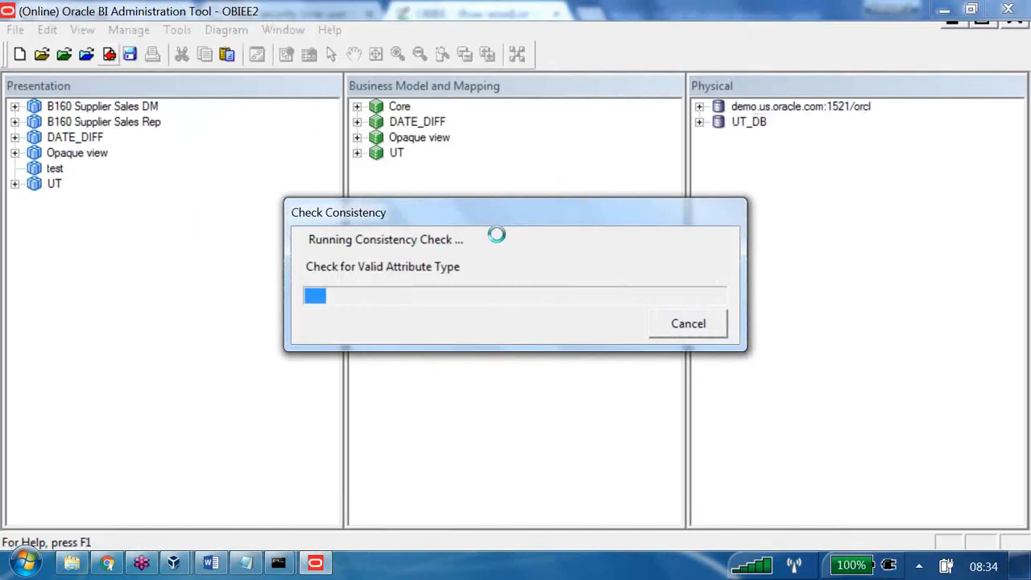
Switch to the Word notes and review the data filter, check-in and testing instructions for row-wise initialization.
{"action": "left_click", "coordinate": [210, 563]}
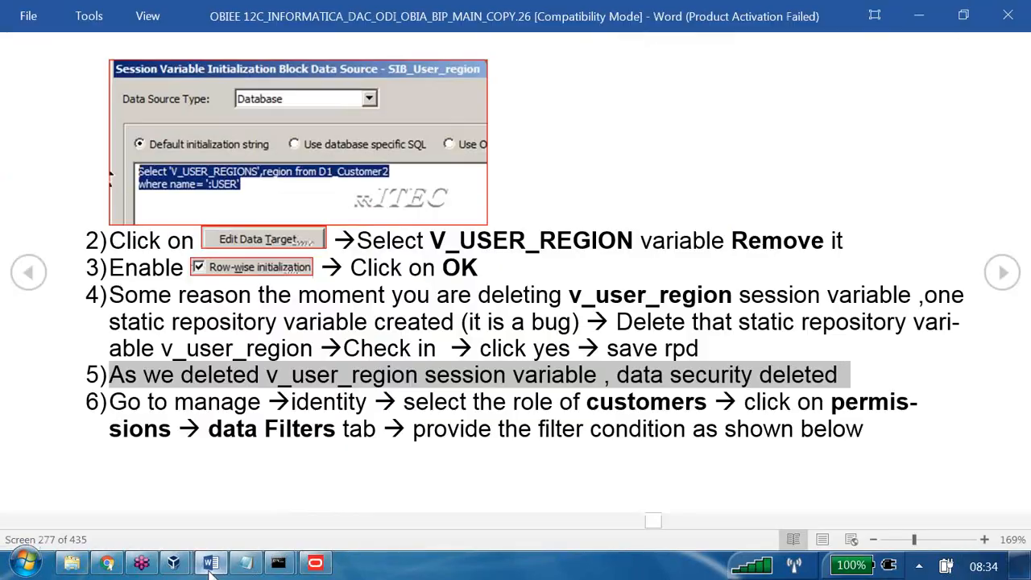
{"action": "left_click", "coordinate": [102, 402]}
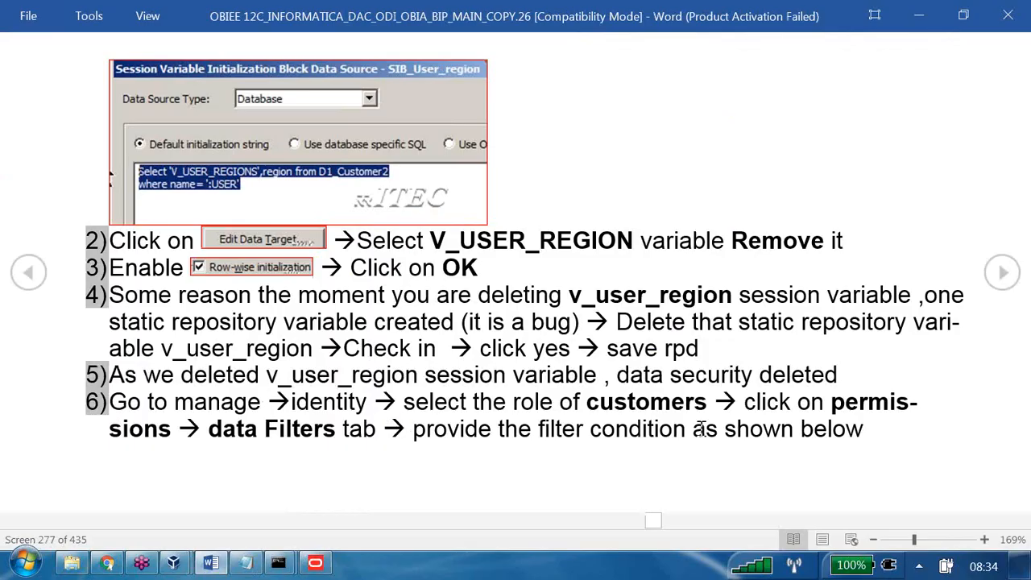
{"action": "scroll", "coordinate": [702, 429], "scroll_direction": "down", "scroll_amount": 1}
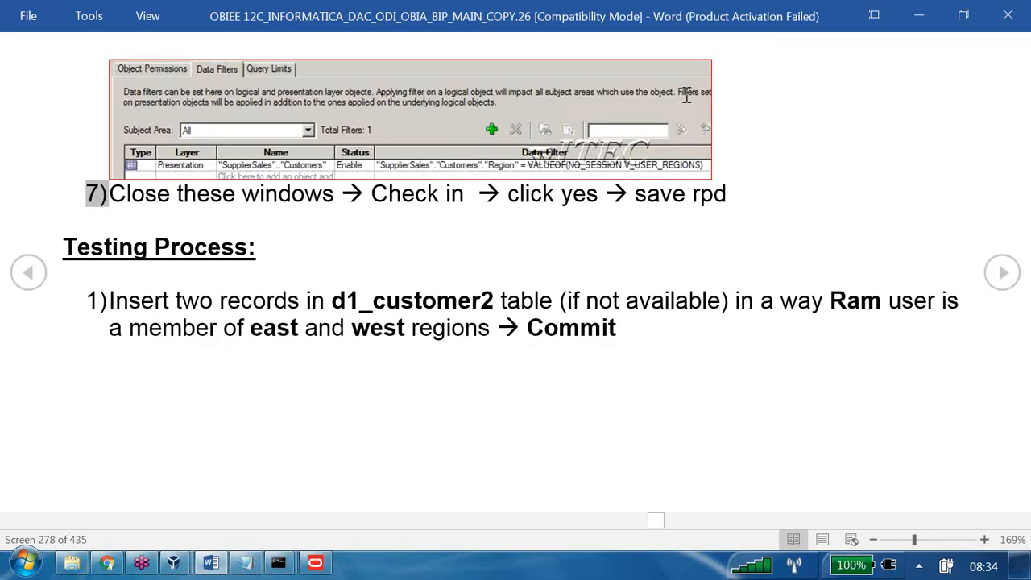
{"action": "scroll", "coordinate": [806, 193], "scroll_direction": "up", "scroll_amount": 1}
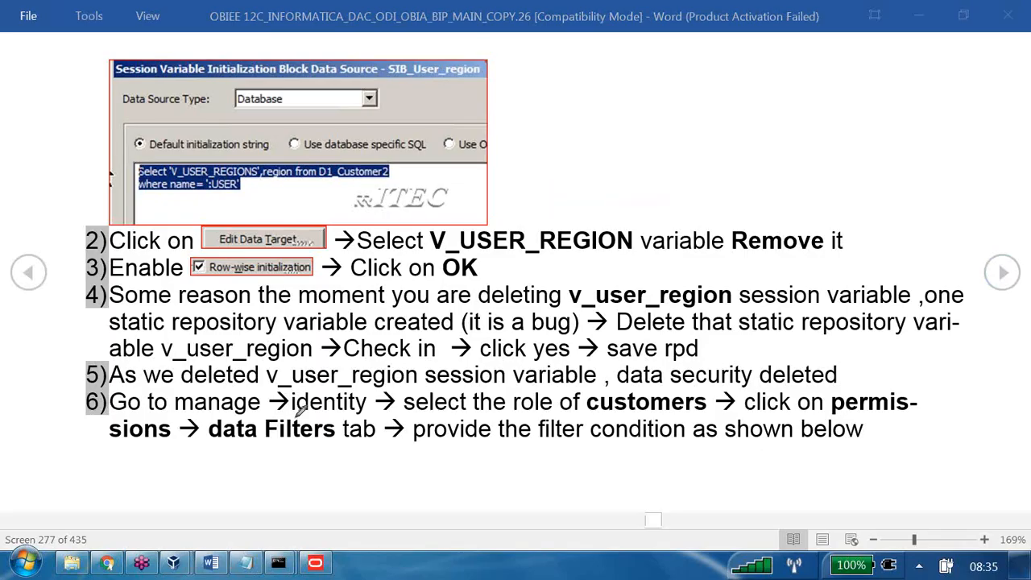
{"action": "left_click", "coordinate": [1001, 274]}
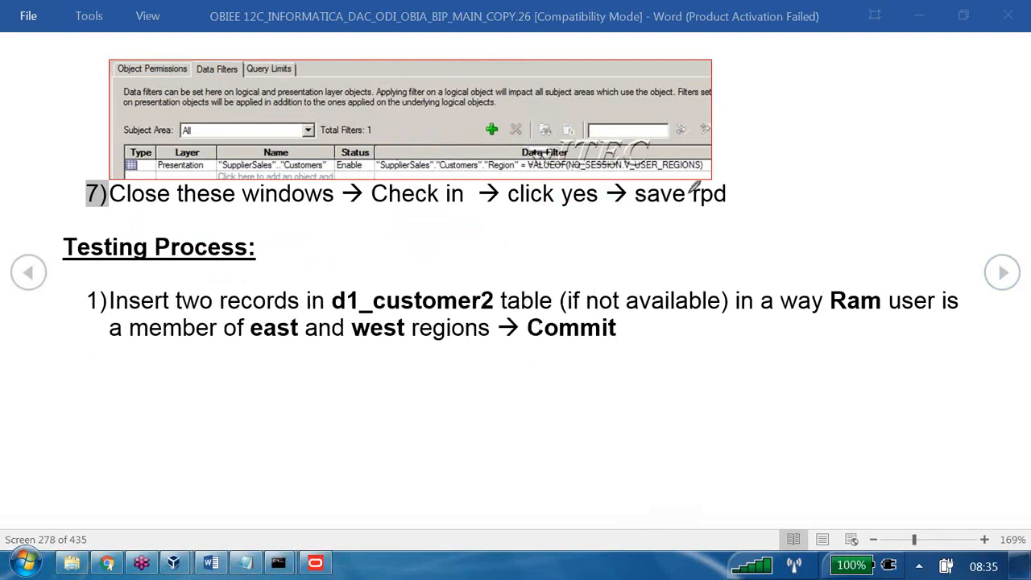
Draw an arrow beside the Data Filters picture in the notes and handwrite "IF it" next to it.
{"action": "mouse_move", "coordinate": [634, 115]}
{"action": "left_mouse_down"}
{"action": "mouse_move", "coordinate": [732, 92]}
{"action": "mouse_move", "coordinate": [756, 113]}
{"action": "left_mouse_up"}
{"action": "mouse_move", "coordinate": [807, 63]}
{"action": "left_mouse_down"}
{"action": "mouse_move", "coordinate": [813, 83]}
{"action": "mouse_move", "coordinate": [819, 55]}
{"action": "left_mouse_up"}
{"action": "left_click_drag", "start_coordinate": [801, 103], "coordinate": [828, 96]}
{"action": "mouse_move", "coordinate": [830, 58]}
{"action": "left_mouse_down"}
{"action": "mouse_move", "coordinate": [826, 94]}
{"action": "mouse_move", "coordinate": [861, 52]}
{"action": "left_mouse_up"}
{"action": "mouse_move", "coordinate": [834, 80]}
{"action": "left_mouse_down"}
{"action": "mouse_move", "coordinate": [881, 84]}
{"action": "mouse_move", "coordinate": [898, 46]}
{"action": "mouse_move", "coordinate": [912, 84]}
{"action": "mouse_move", "coordinate": [924, 55]}
{"action": "left_mouse_up"}
{"action": "left_click", "coordinate": [874, 72]}
{"action": "left_click", "coordinate": [875, 67]}
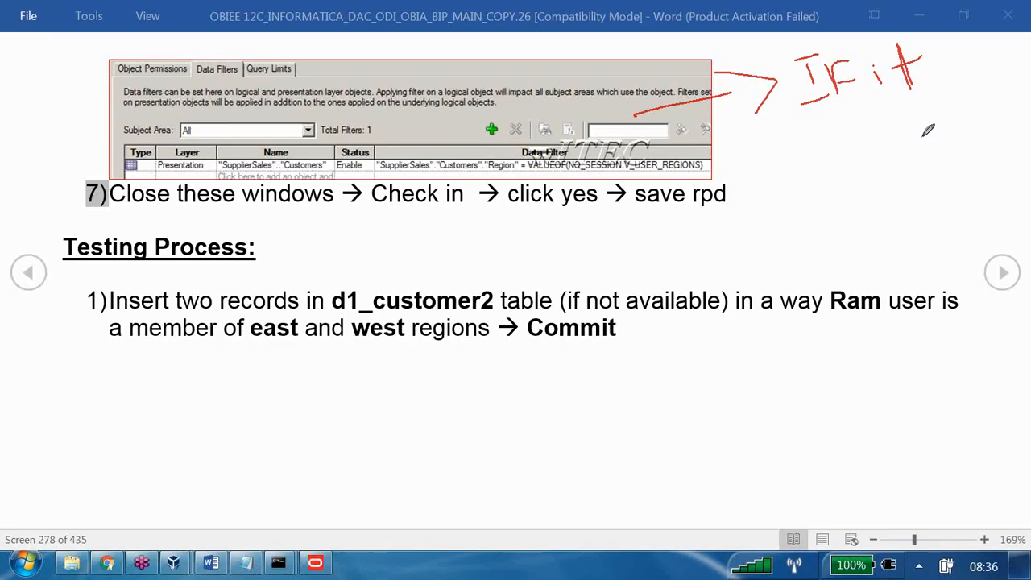
{"action": "key", "text": "Escape"}
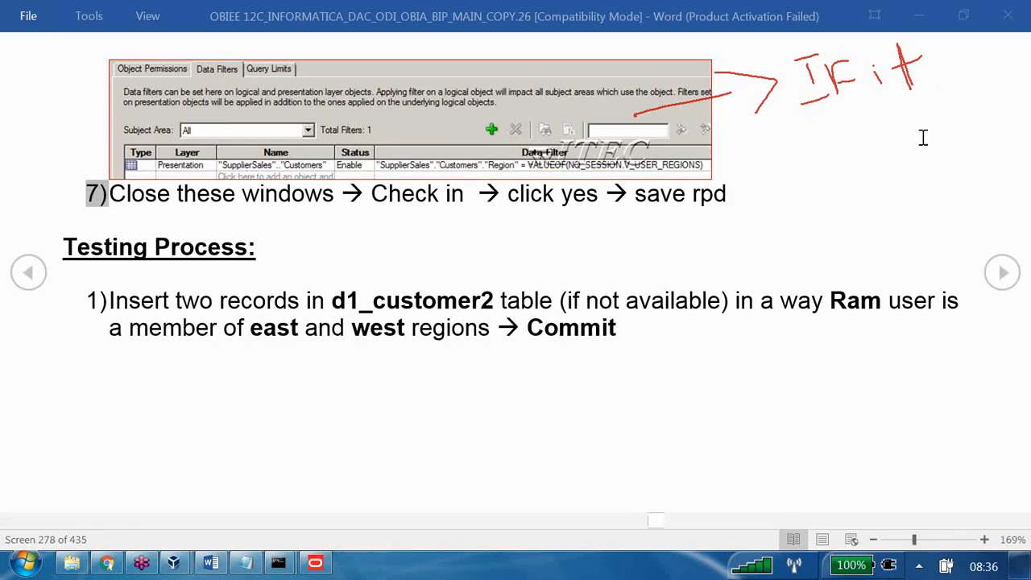
Return to the BI Administration Tool, close the consistency check results, save the repository and clear the handwritten annotation.
{"action": "key", "text": "alt+Tab"}
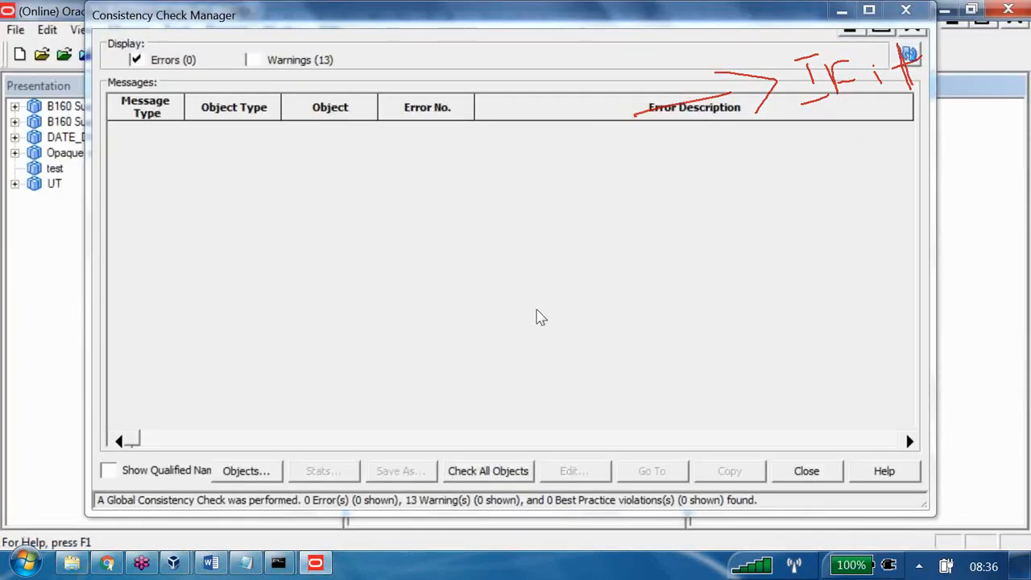
{"action": "left_click", "coordinate": [537, 314]}
{"action": "key", "text": "Escape"}
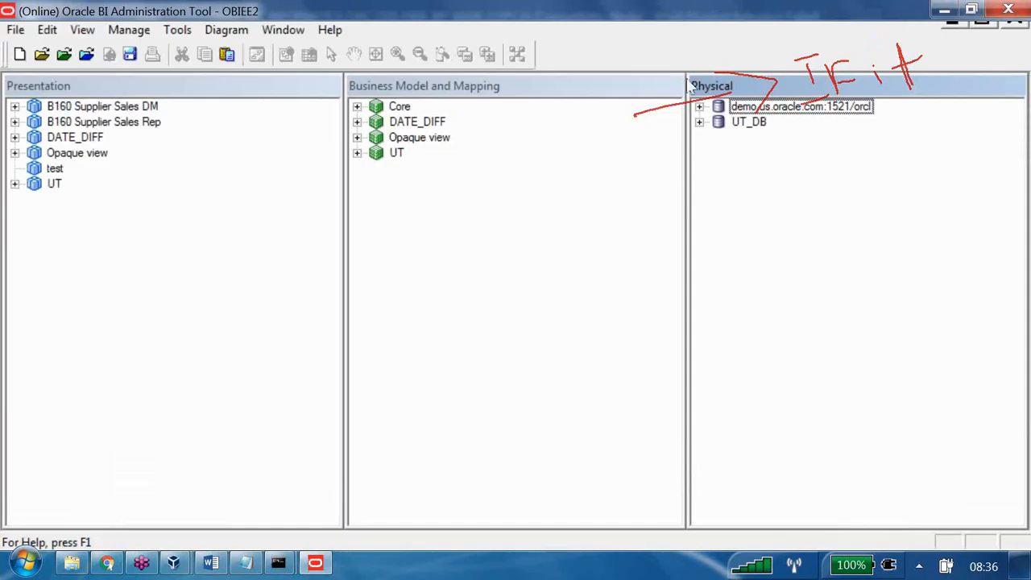
{"action": "key", "text": "alt+Tab"}
{"action": "left_click", "coordinate": [578, 245]}
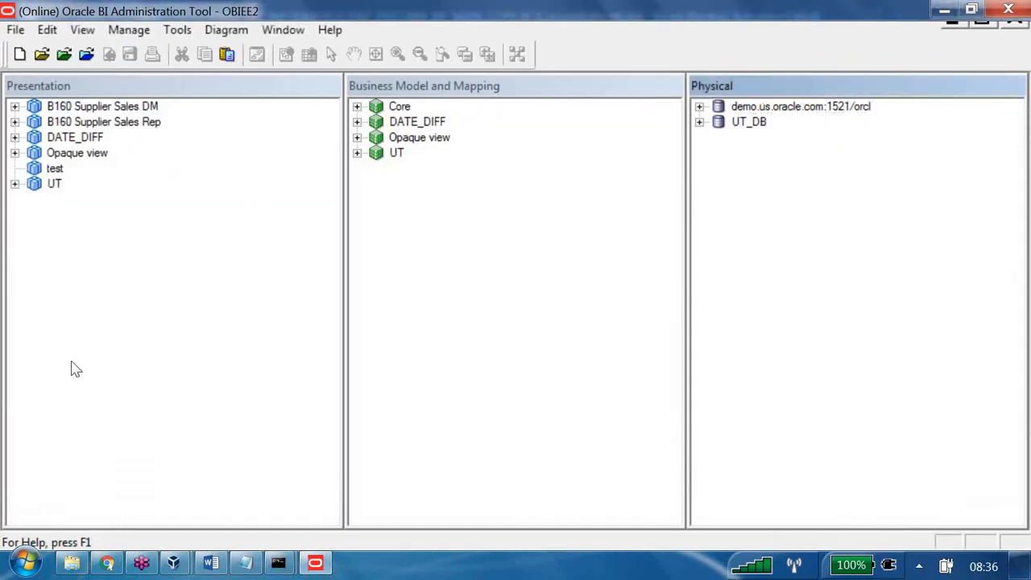
Switch to Chrome, sign out of Oracle Business Intelligence and sign in again as weblogic with the saved credentials.
{"action": "left_click", "coordinate": [107, 563]}
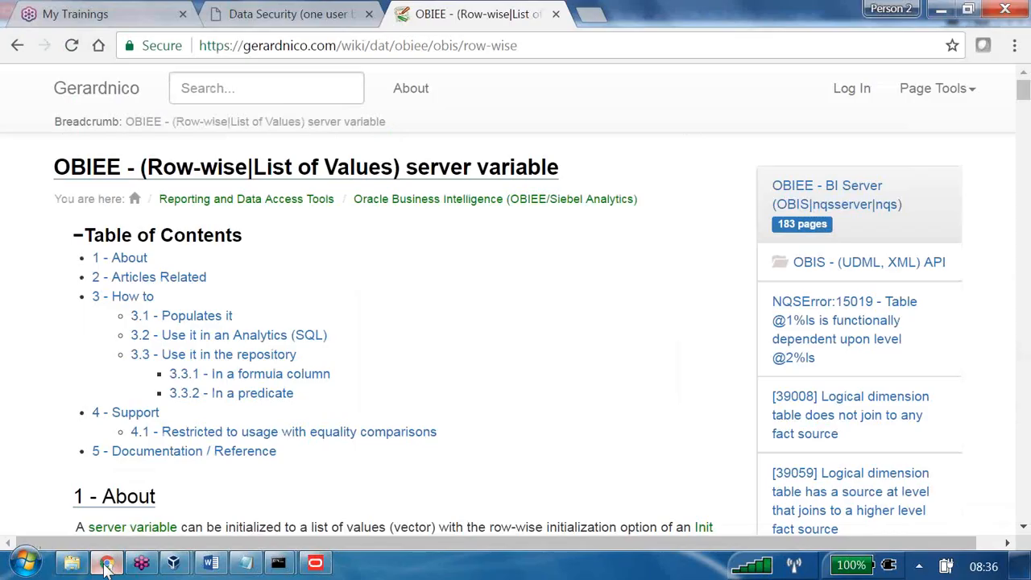
{"action": "left_click", "coordinate": [349, 16]}
{"action": "left_click", "coordinate": [944, 87]}
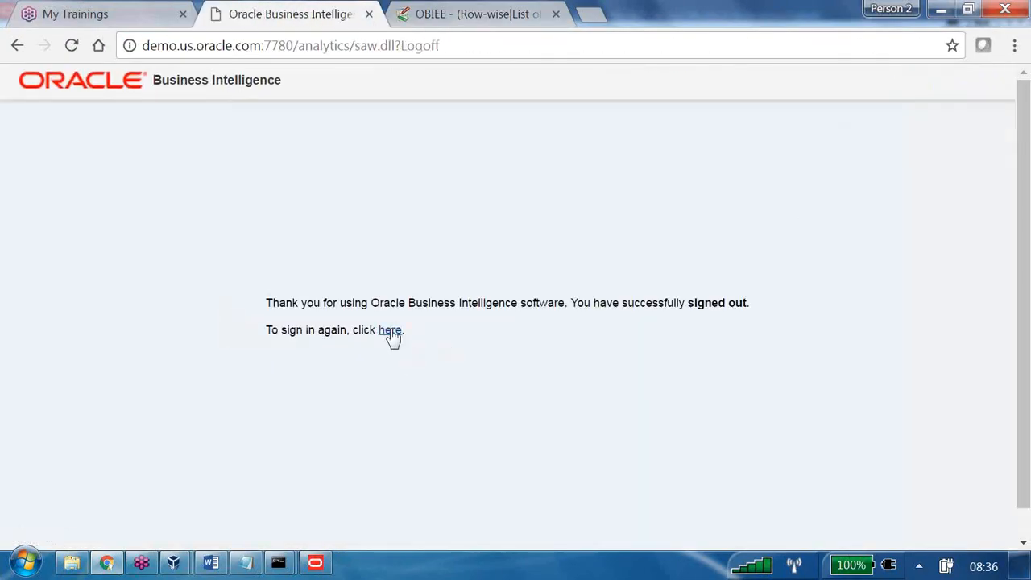
{"action": "left_click", "coordinate": [390, 331]}
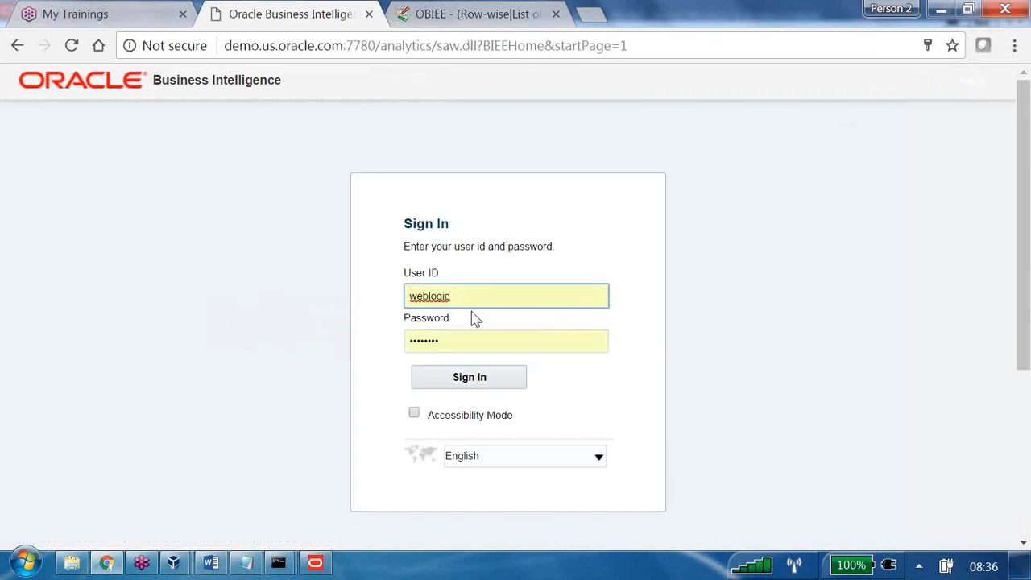
{"action": "left_click", "coordinate": [478, 379]}
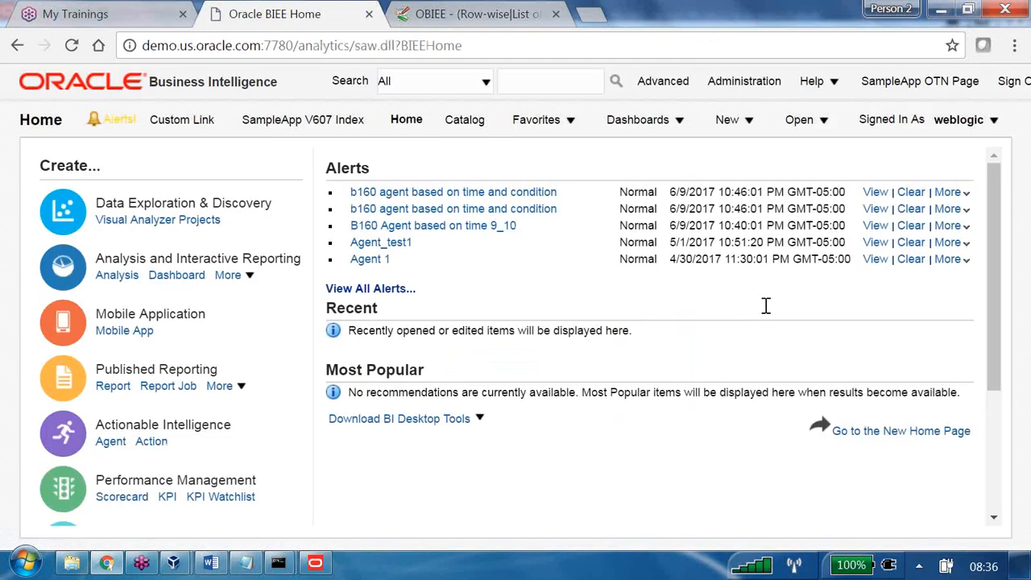
Create a new analysis on the B160 Supplier Sales DM subject area and reload the server metadata from it.
{"action": "left_click", "coordinate": [727, 119]}
{"action": "left_click", "coordinate": [760, 243]}
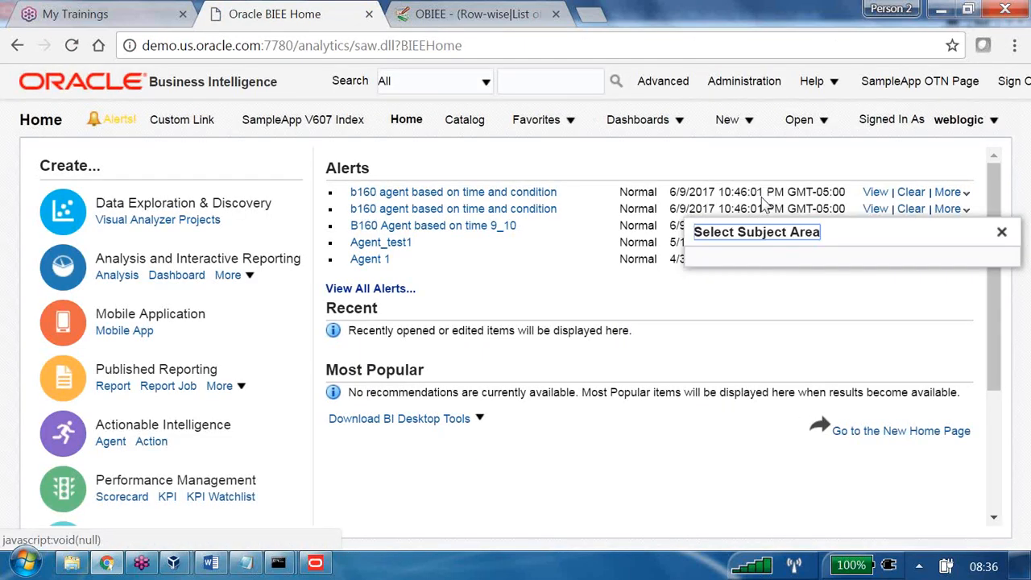
{"action": "left_click", "coordinate": [855, 274]}
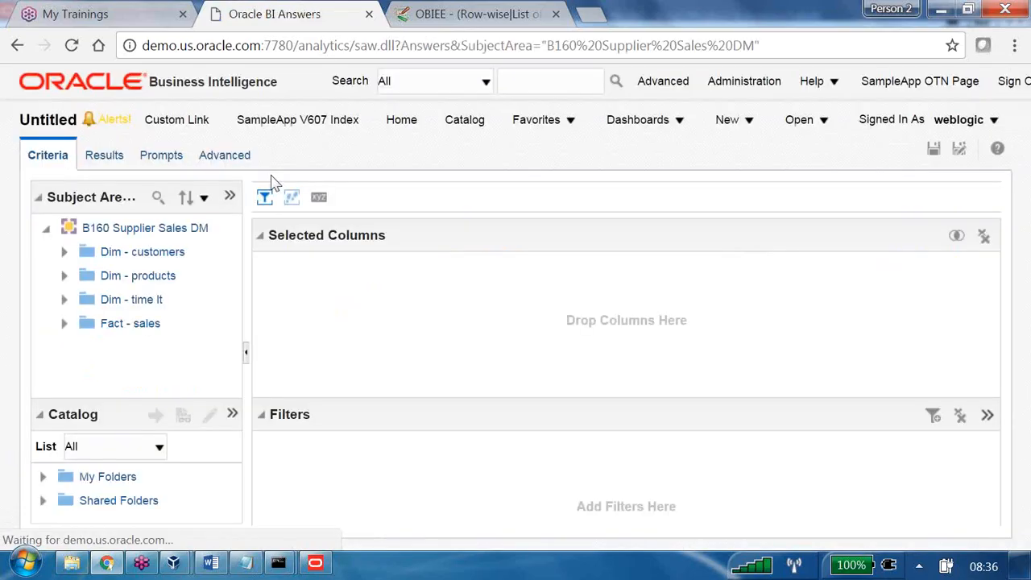
{"action": "left_click", "coordinate": [235, 199]}
{"action": "mouse_move", "coordinate": [357, 252]}
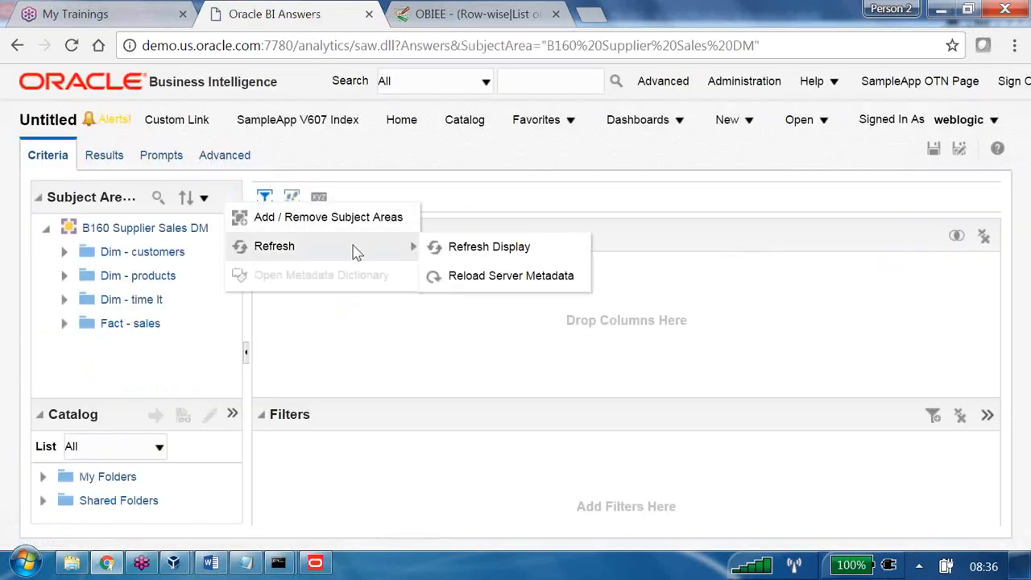
{"action": "left_click", "coordinate": [495, 278]}
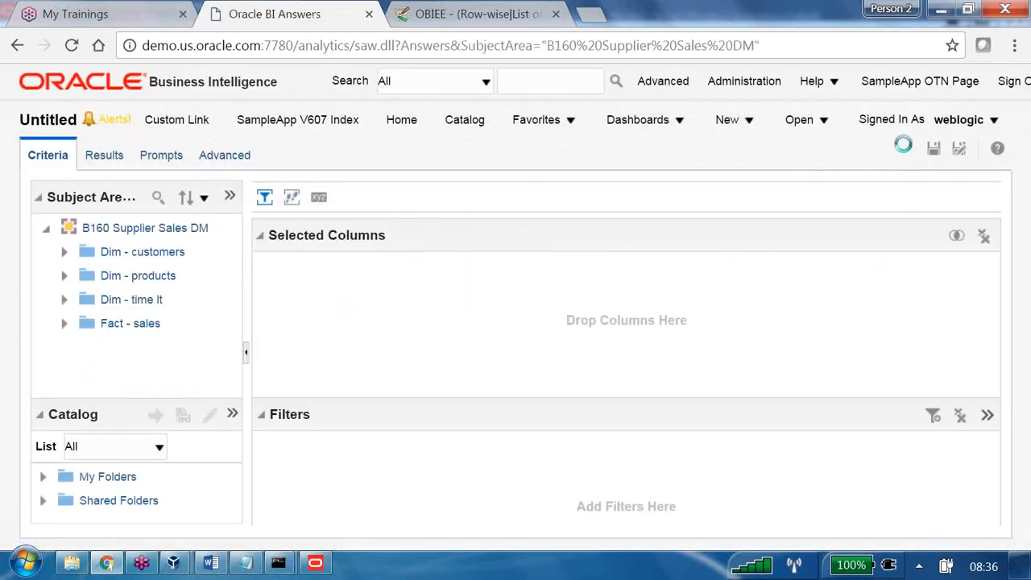
Sign in again with the user ID and password of the test user assigned to East and West, and open the Data Security (one user belongs one region) report.
{"action": "left_click", "coordinate": [1002, 84]}
{"action": "left_click", "coordinate": [592, 157]}
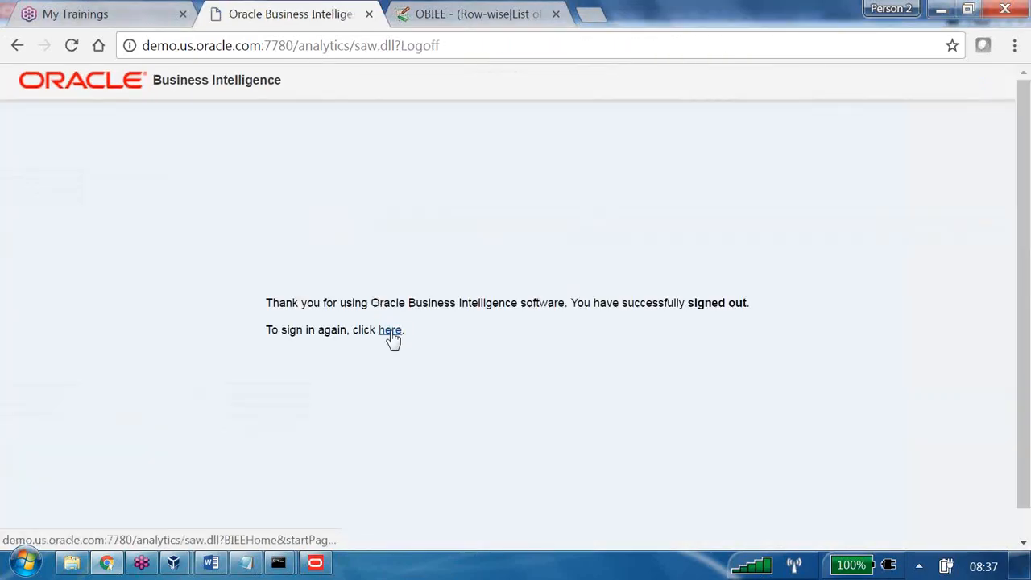
{"action": "left_click", "coordinate": [392, 338]}
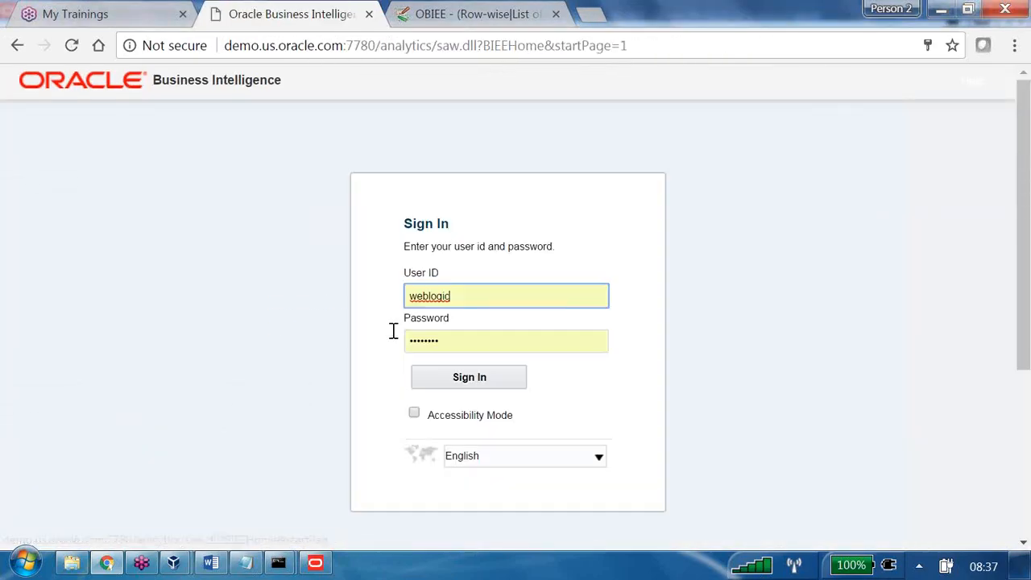
{"action": "double_click", "coordinate": [485, 295]}
{"action": "type", "text": "Ram"}
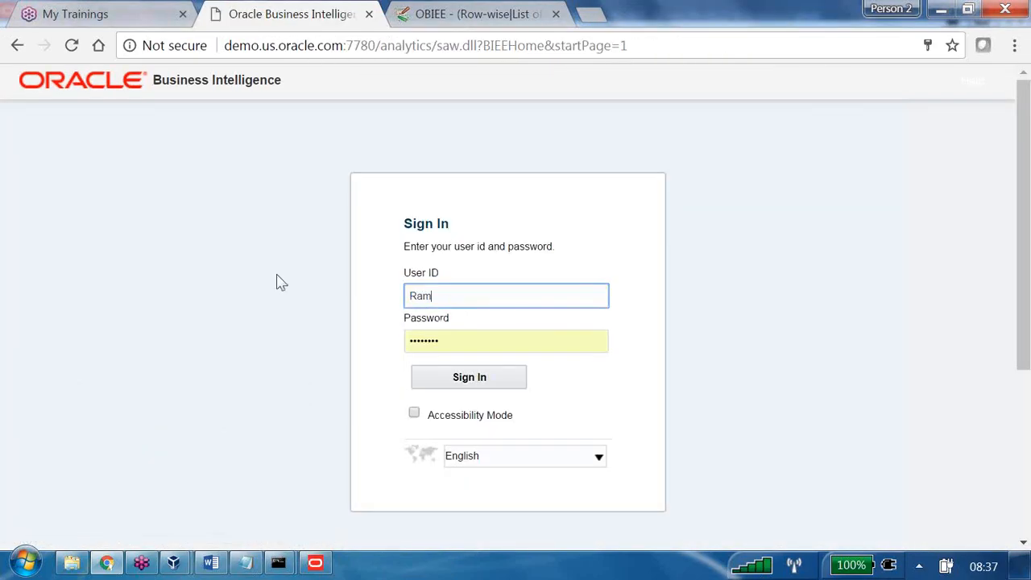
{"action": "key", "text": "Tab"}
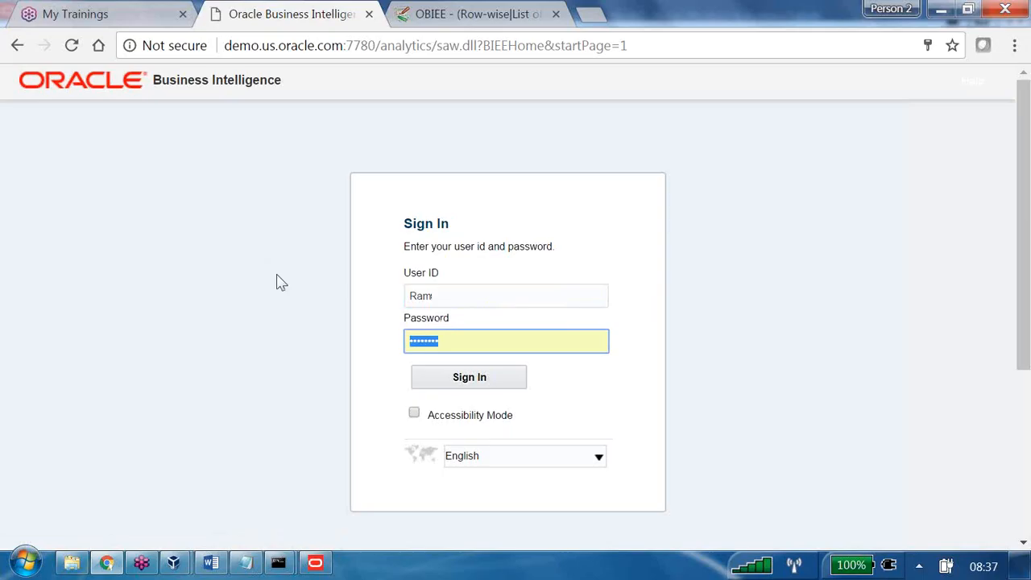
{"action": "type", "text": "*********"}
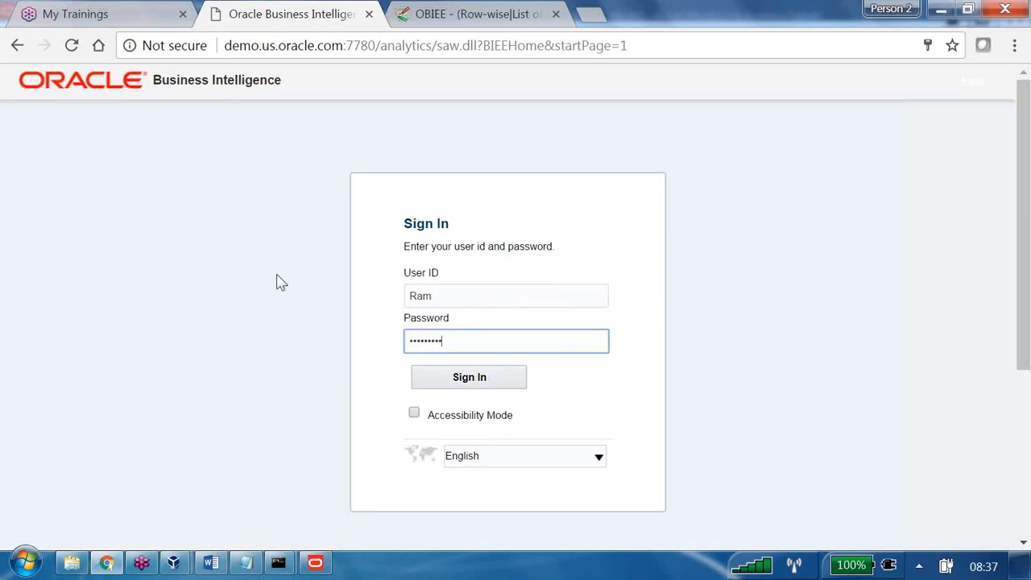
{"action": "key", "text": "Return"}
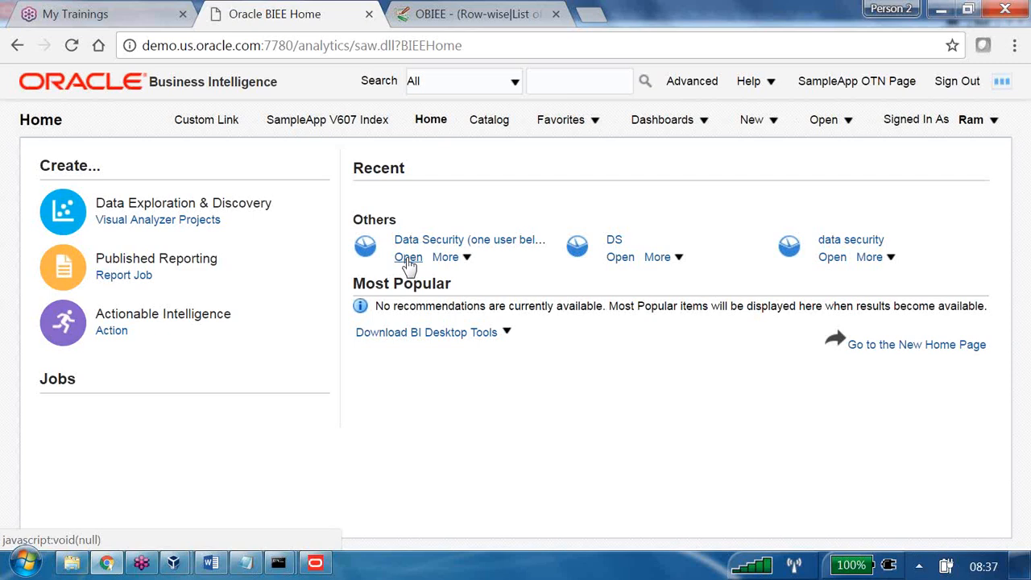
{"action": "left_click", "coordinate": [408, 258]}
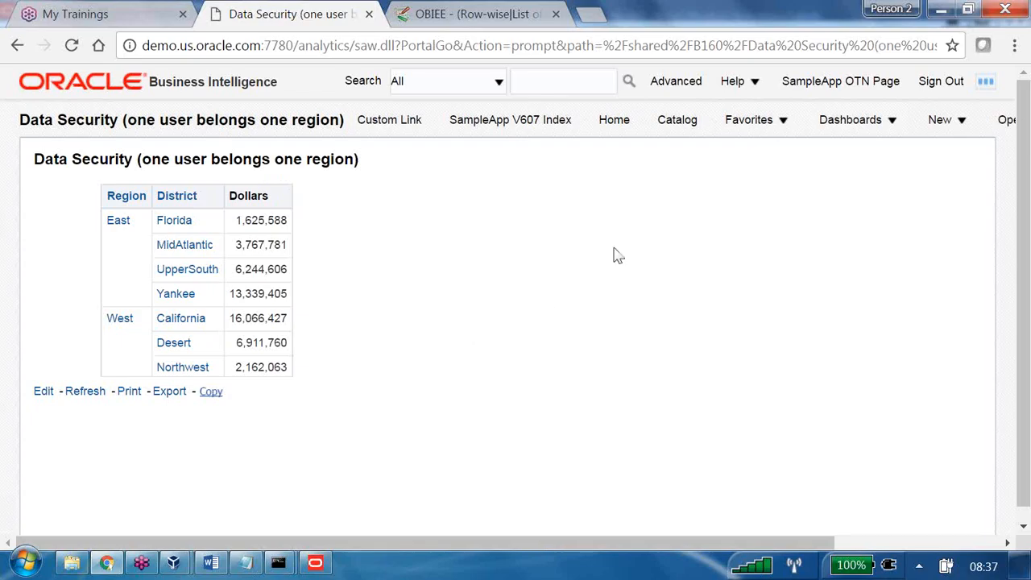
Sign out, sign in as the second test user with the account password, and open the same Data Security report.
{"action": "left_click", "coordinate": [932, 84]}
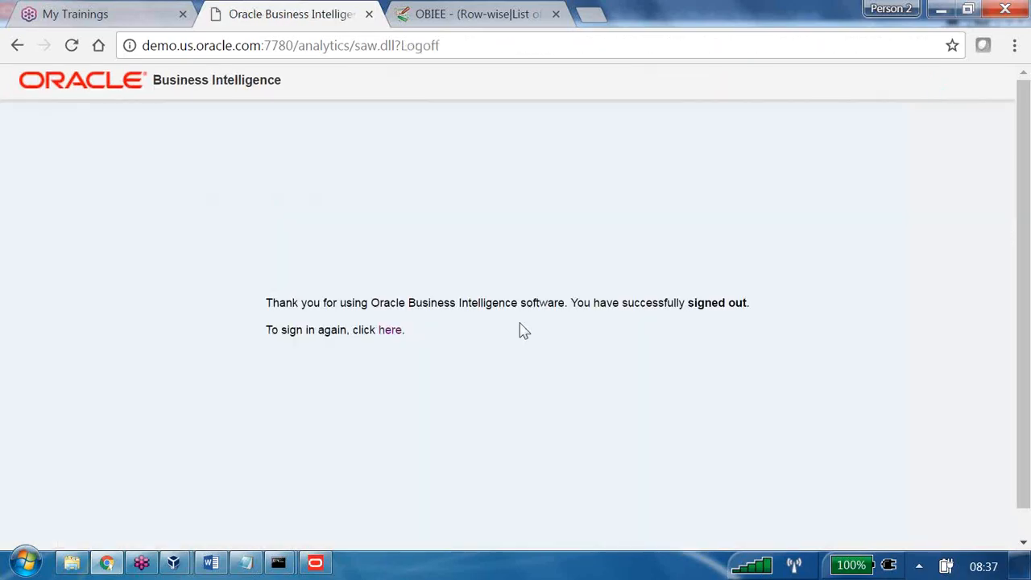
{"action": "left_click", "coordinate": [392, 330]}
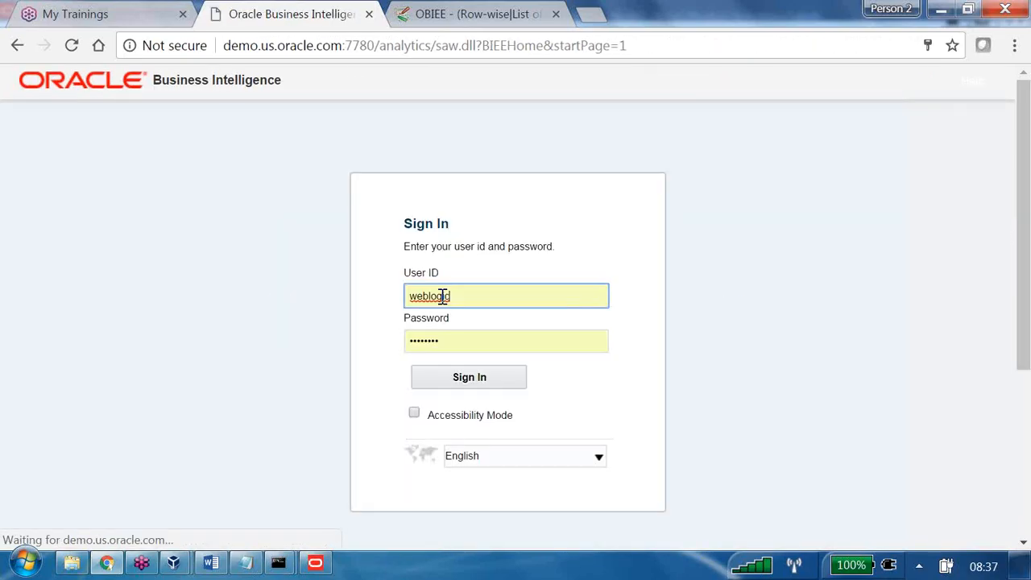
{"action": "type", "text": "Zen"}
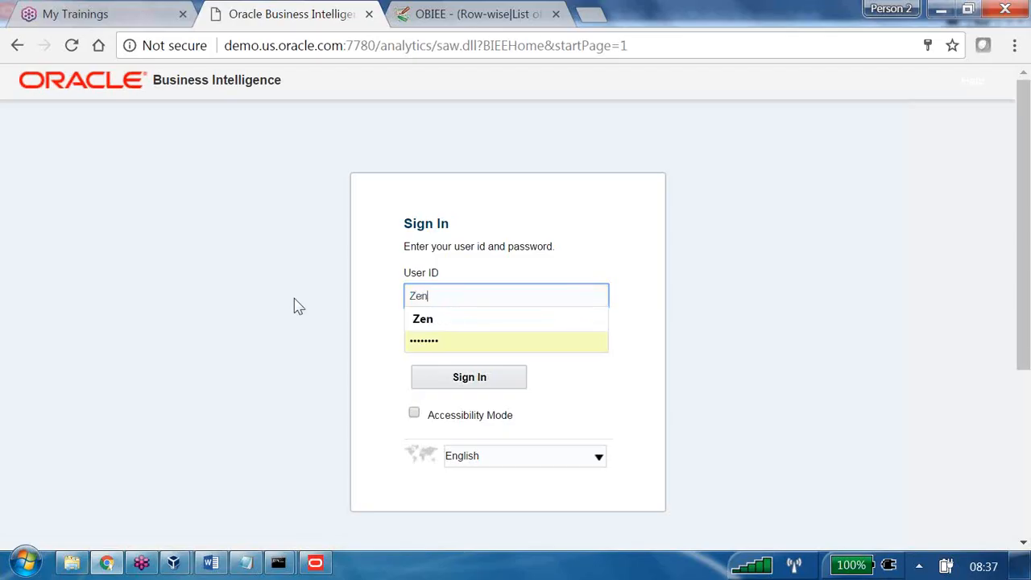
{"action": "key", "text": "Tab"}
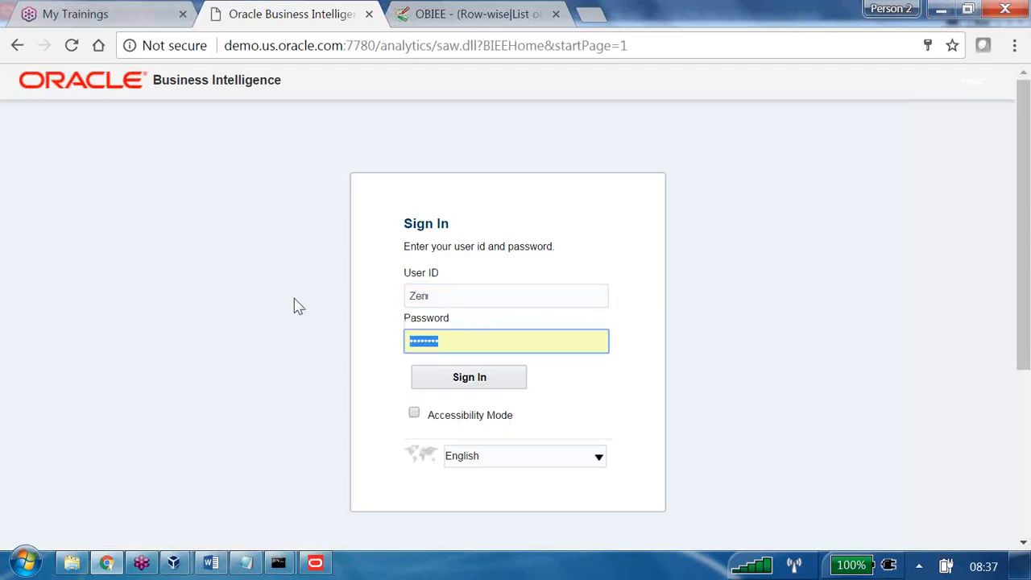
{"action": "type", "text": "•••••"}
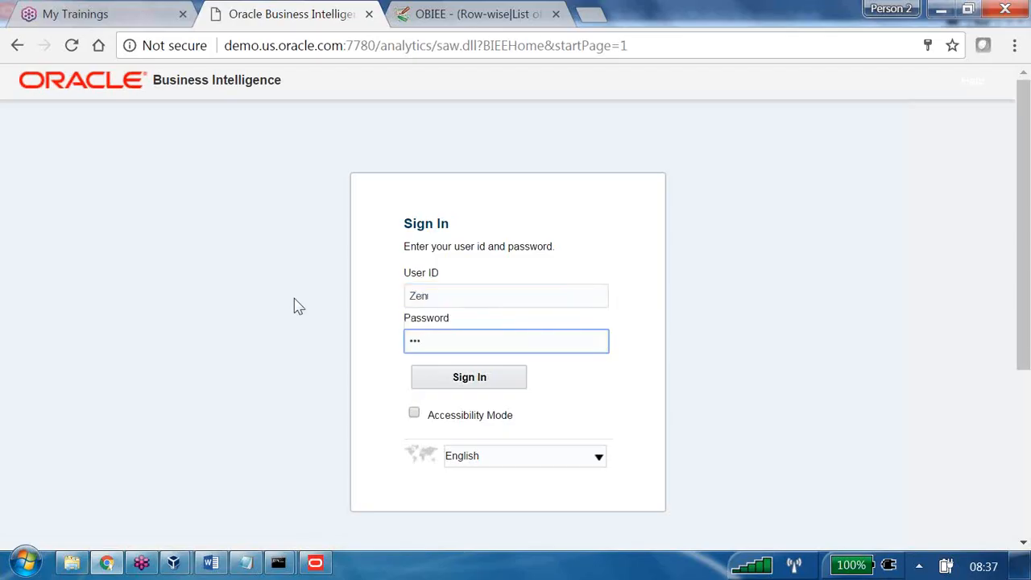
{"action": "type", "text": "••••"}
{"action": "key", "text": "Return"}
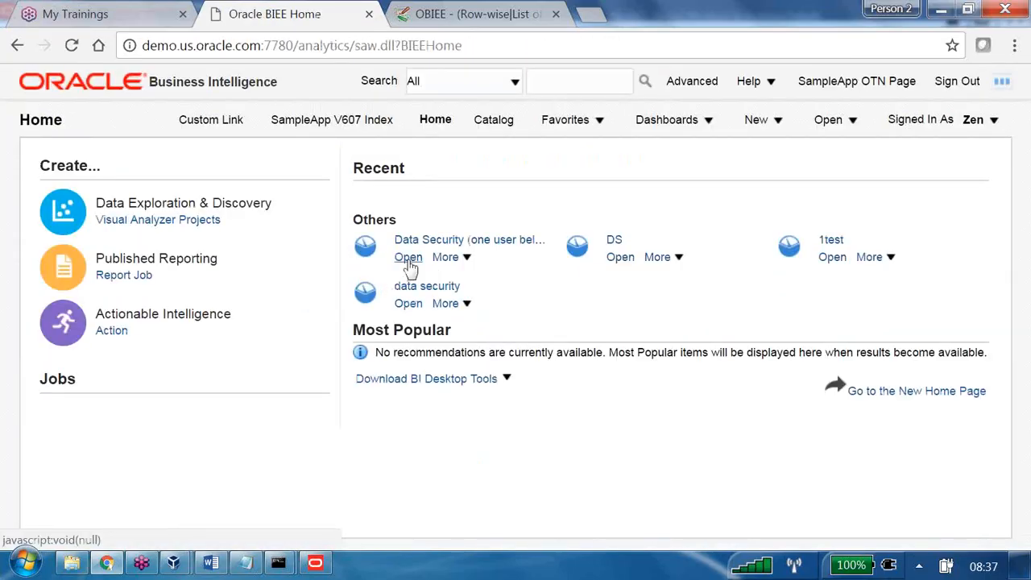
{"action": "left_click", "coordinate": [408, 259]}
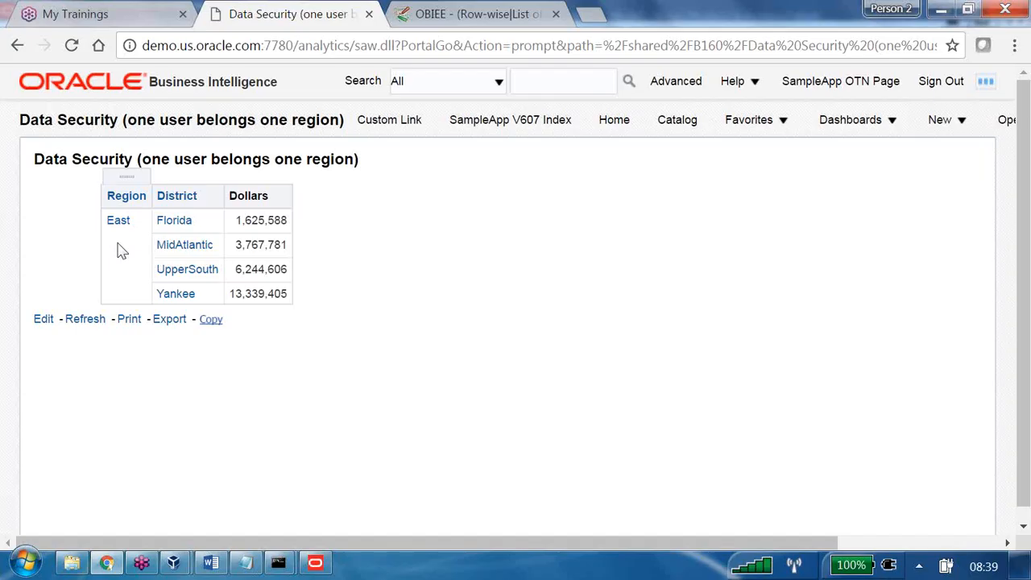
Switch to the Oracle BI Administration Tool showing the online OBIEE2 repository.
{"action": "key", "text": "alt+Tab"}
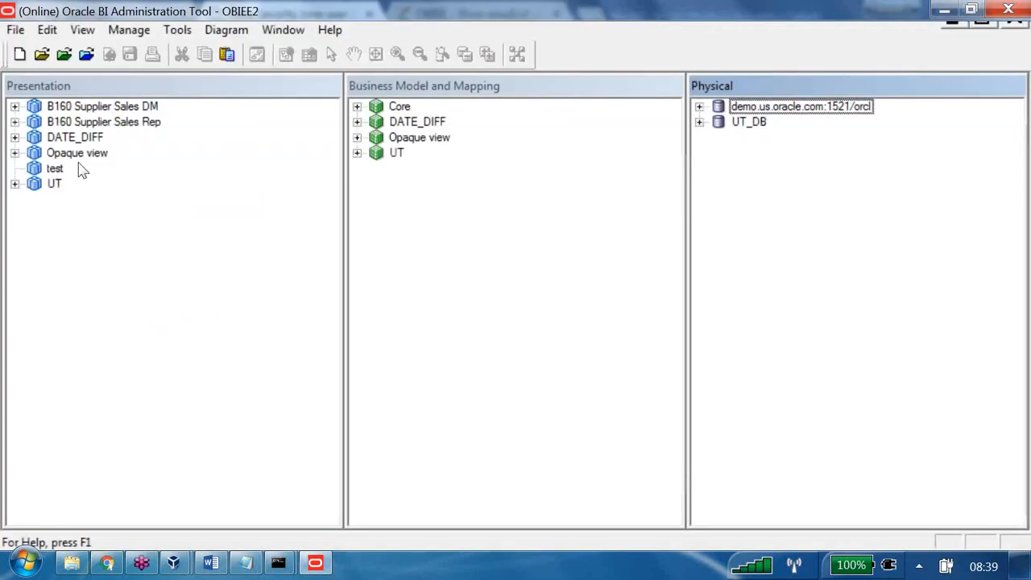
{"action": "key", "text": "alt+Tab"}
{"action": "key", "text": "alt+Tab"}
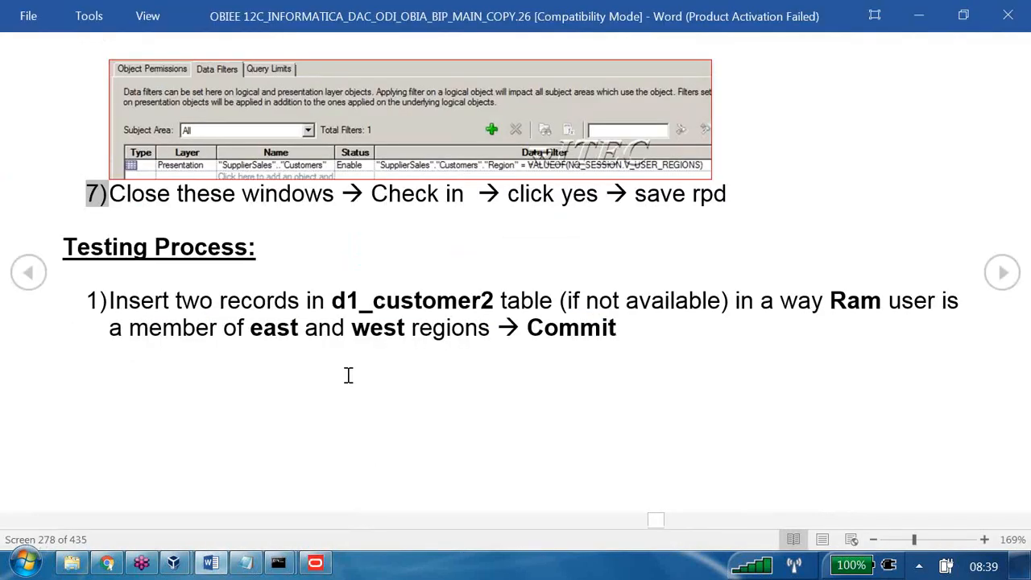
{"action": "left_click", "coordinate": [315, 562]}
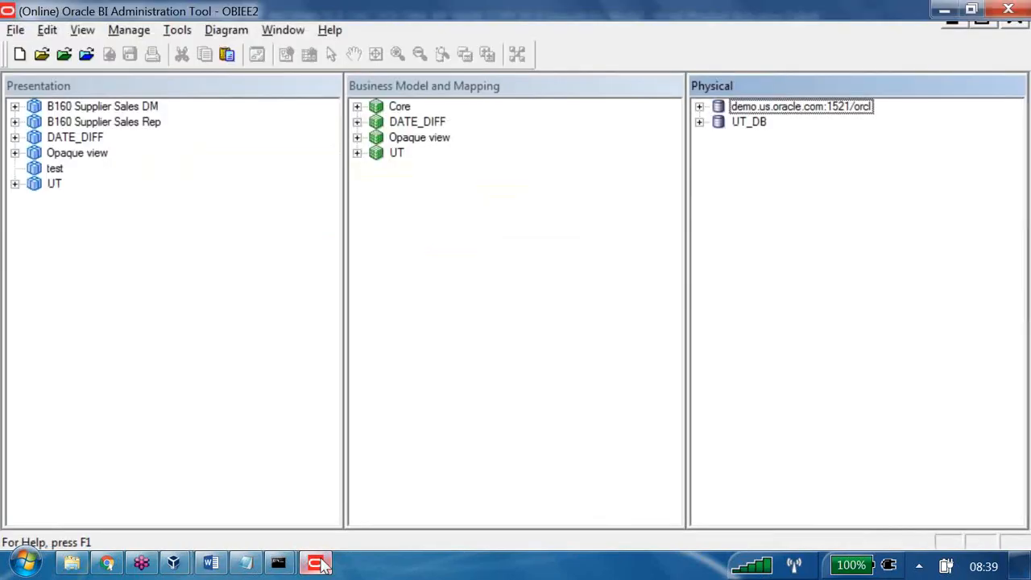
{"action": "left_click", "coordinate": [129, 29]}
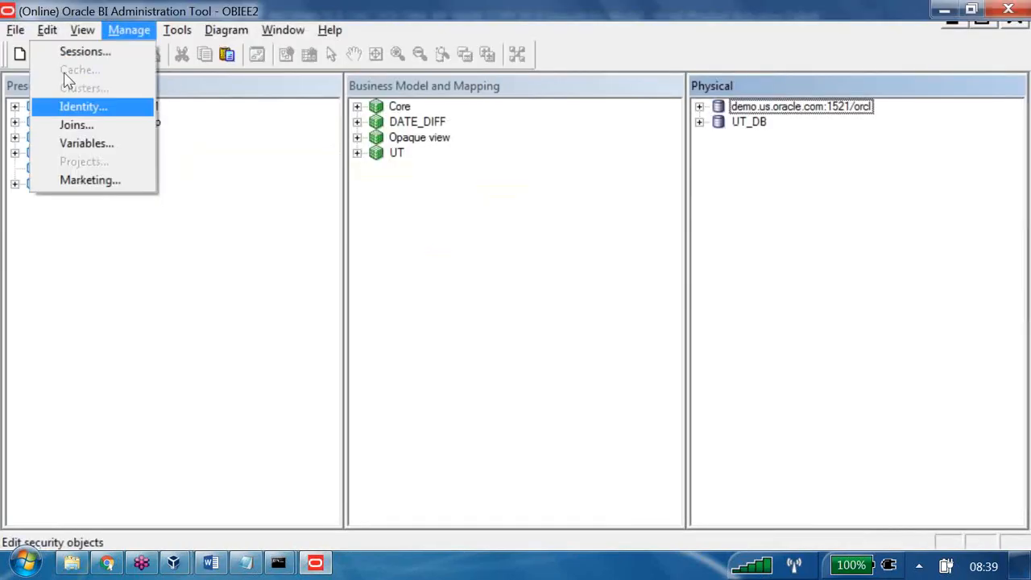
{"action": "left_click", "coordinate": [85, 143]}
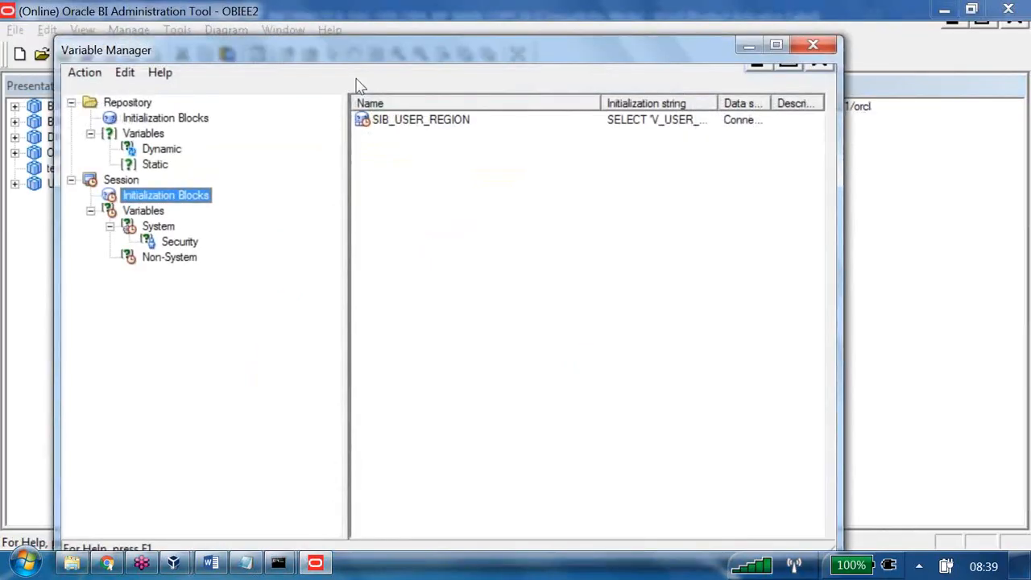
{"action": "left_click", "coordinate": [544, 29]}
Open the B160_Customer_role application role in Identity Manager and display the data filters in its permissions.
{"action": "left_click", "coordinate": [146, 27]}
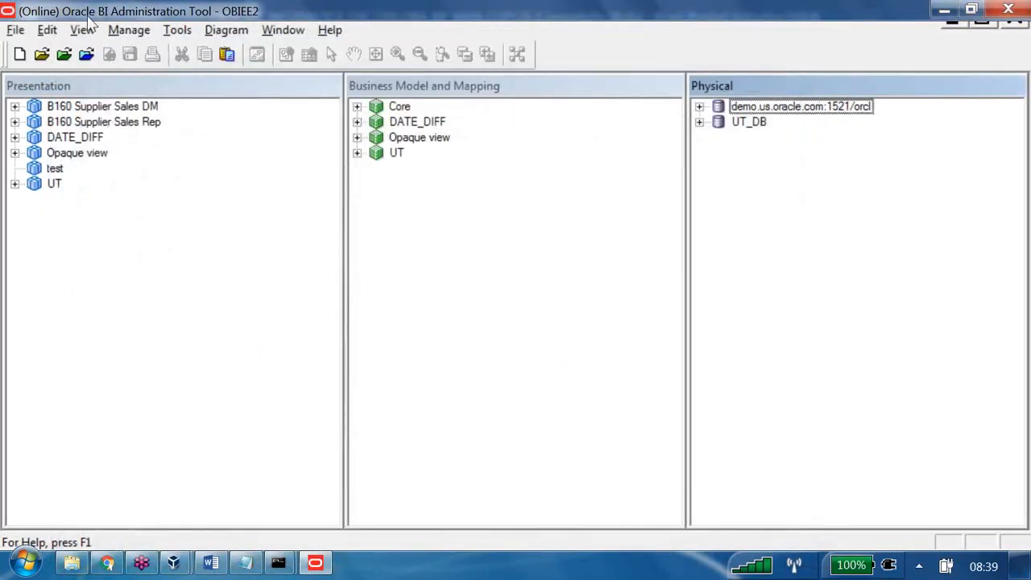
{"action": "left_click", "coordinate": [81, 106]}
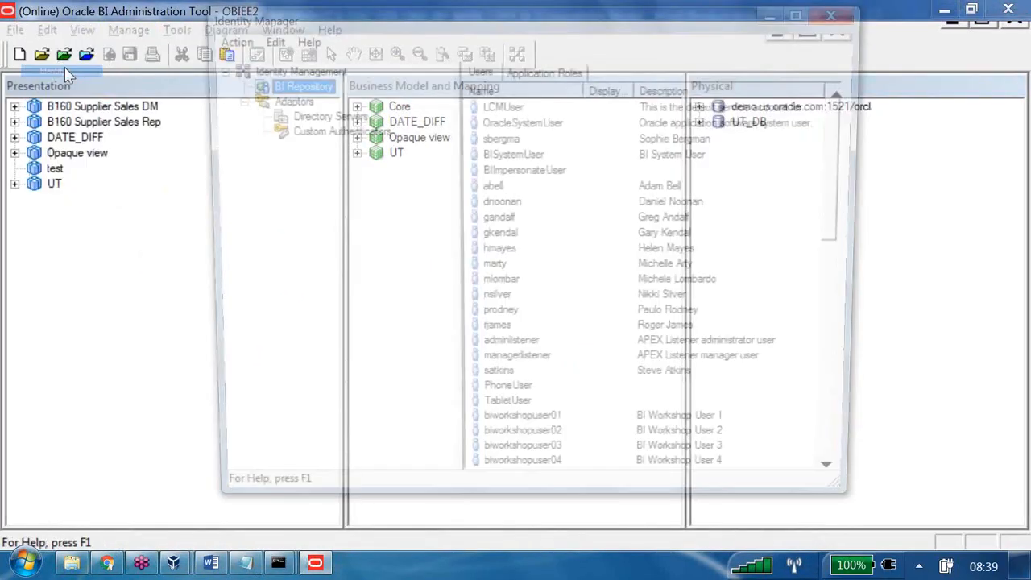
{"action": "left_click", "coordinate": [544, 69]}
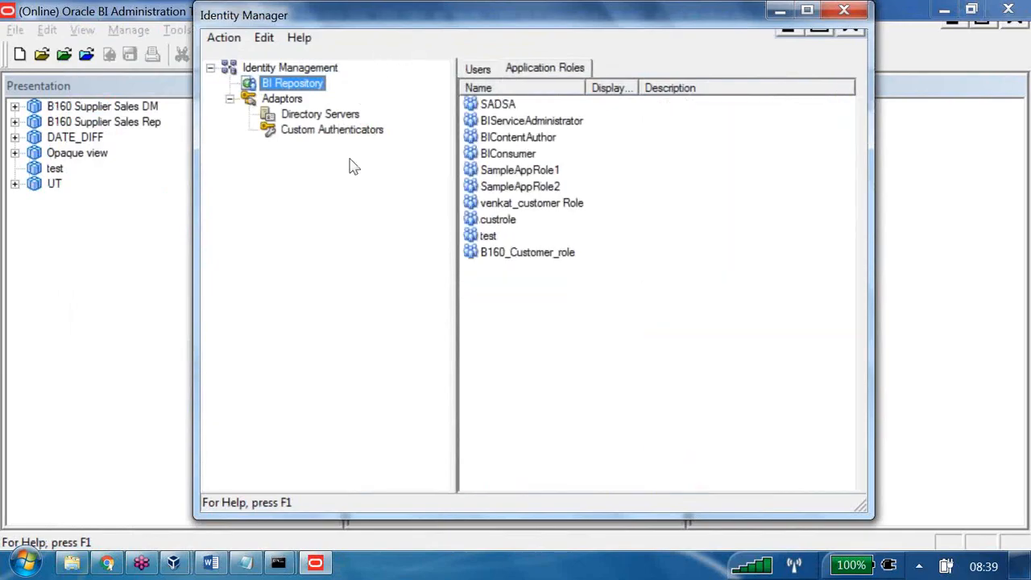
{"action": "left_click", "coordinate": [527, 253]}
{"action": "key", "text": "Return"}
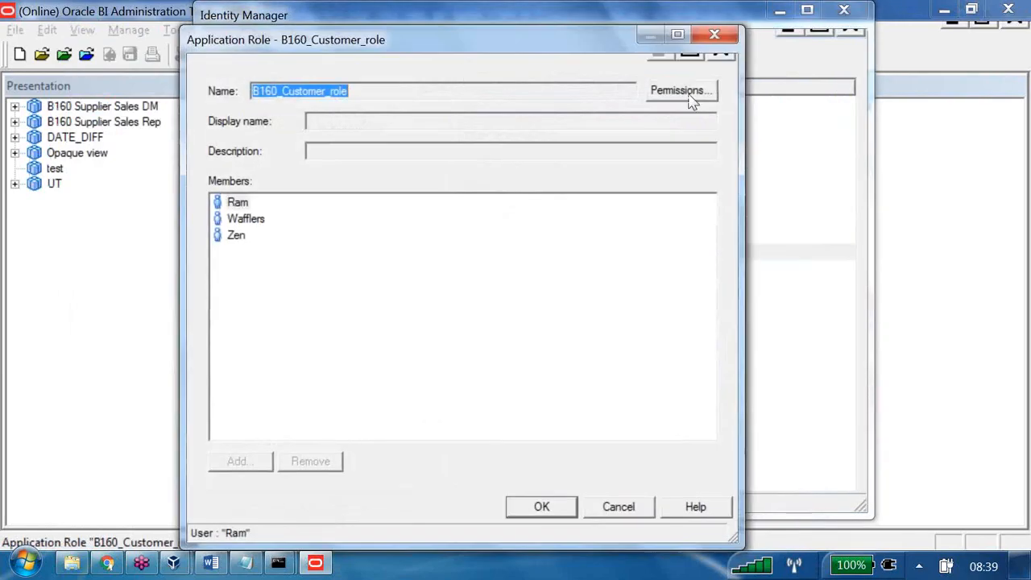
{"action": "left_click", "coordinate": [685, 91]}
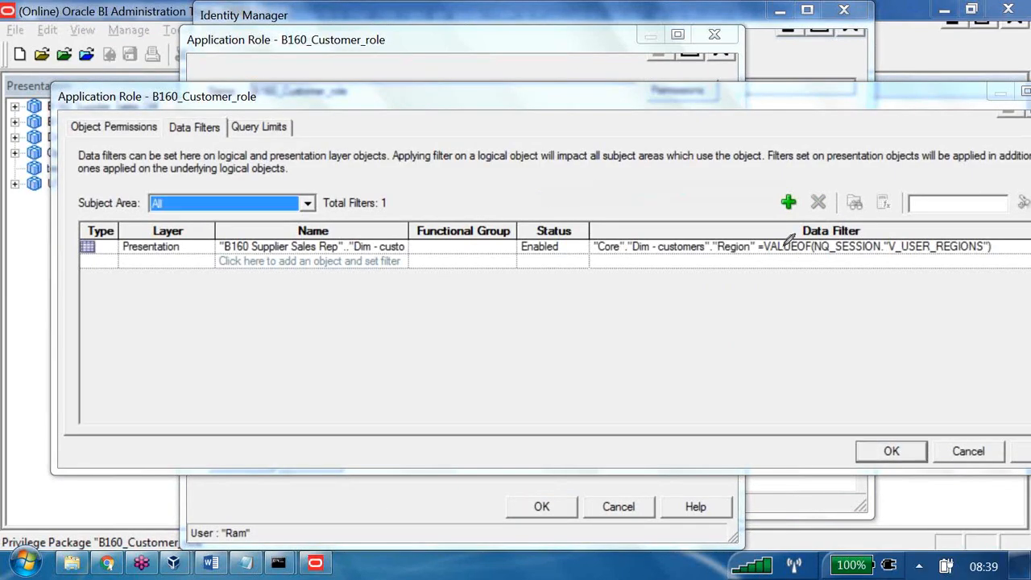
Circle the equals sign in the Region data filter, underline V_USER_REGIONS and handwrite "East" below it.
{"action": "mouse_move", "coordinate": [775, 239]}
{"action": "left_mouse_down"}
{"action": "mouse_move", "coordinate": [753, 255]}
{"action": "mouse_move", "coordinate": [770, 240]}
{"action": "left_mouse_up"}
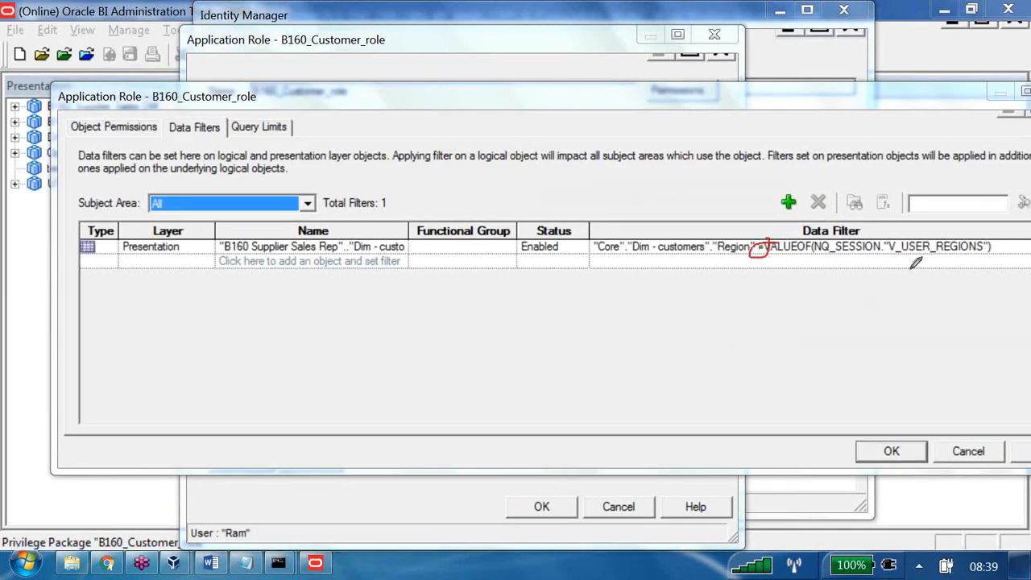
{"action": "left_click_drag", "start_coordinate": [889, 258], "coordinate": [987, 254]}
{"action": "mouse_move", "coordinate": [833, 318]}
{"action": "left_mouse_down"}
{"action": "mouse_move", "coordinate": [835, 282]}
{"action": "mouse_move", "coordinate": [860, 277]}
{"action": "mouse_move", "coordinate": [858, 319]}
{"action": "mouse_move", "coordinate": [884, 321]}
{"action": "mouse_move", "coordinate": [926, 298]}
{"action": "mouse_move", "coordinate": [921, 319]}
{"action": "mouse_move", "coordinate": [936, 318]}
{"action": "left_mouse_up"}
{"action": "mouse_move", "coordinate": [939, 279]}
{"action": "left_mouse_down"}
{"action": "mouse_move", "coordinate": [942, 320]}
{"action": "mouse_move", "coordinate": [956, 304]}
{"action": "left_mouse_up"}
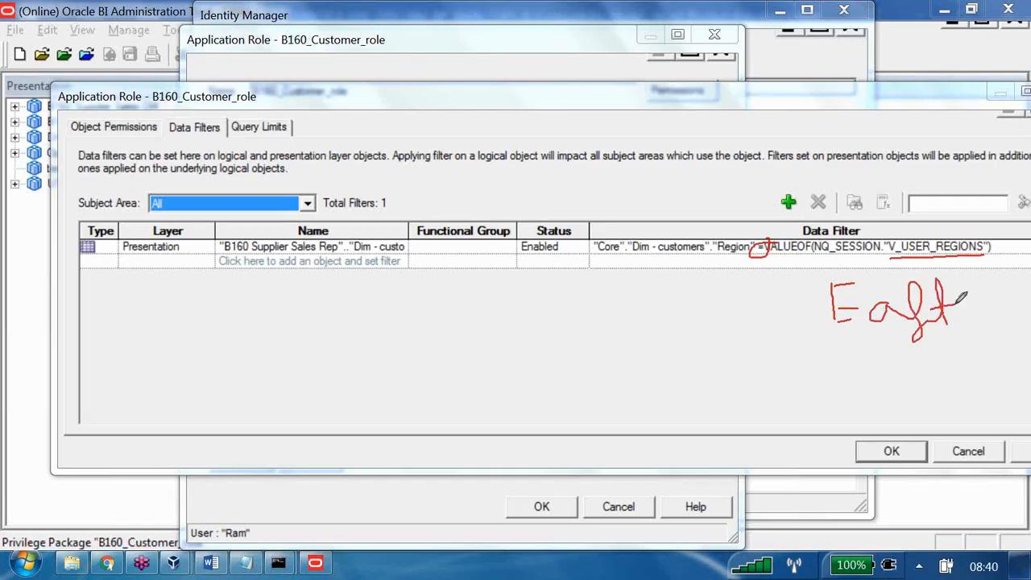
Handwrite "west:" before "East", enclose both words in single quotes and draw an arrow underneath them.
{"action": "mouse_move", "coordinate": [589, 304]}
{"action": "left_mouse_down"}
{"action": "mouse_move", "coordinate": [612, 319]}
{"action": "mouse_move", "coordinate": [649, 304]}
{"action": "mouse_move", "coordinate": [667, 343]}
{"action": "mouse_move", "coordinate": [701, 340]}
{"action": "mouse_move", "coordinate": [730, 258]}
{"action": "mouse_move", "coordinate": [729, 330]}
{"action": "mouse_move", "coordinate": [740, 295]}
{"action": "mouse_move", "coordinate": [768, 316]}
{"action": "mouse_move", "coordinate": [765, 294]}
{"action": "left_mouse_up"}
{"action": "left_click", "coordinate": [766, 292]}
{"action": "left_click", "coordinate": [765, 299]}
{"action": "left_click_drag", "start_coordinate": [522, 283], "coordinate": [526, 287]}
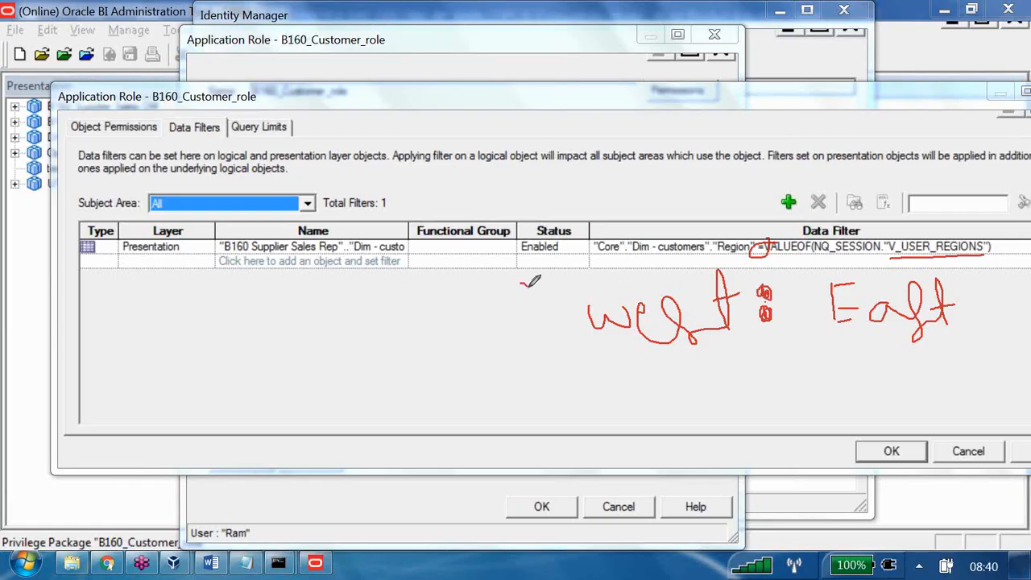
{"action": "left_click_drag", "start_coordinate": [970, 277], "coordinate": [972, 283]}
{"action": "mouse_move", "coordinate": [601, 362]}
{"action": "left_mouse_down"}
{"action": "mouse_move", "coordinate": [957, 359]}
{"action": "mouse_move", "coordinate": [983, 349]}
{"action": "mouse_move", "coordinate": [937, 383]}
{"action": "left_mouse_up"}
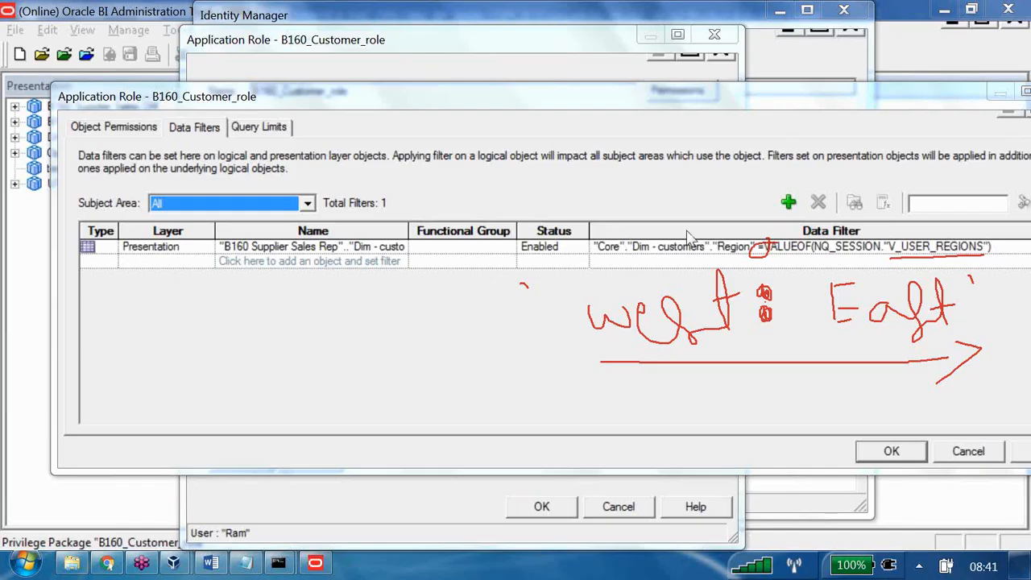
Clear all handwritten annotations from the screen with the GoToTraining drawing tools.
{"action": "left_click", "coordinate": [677, 38]}
{"action": "left_click", "coordinate": [779, 317]}
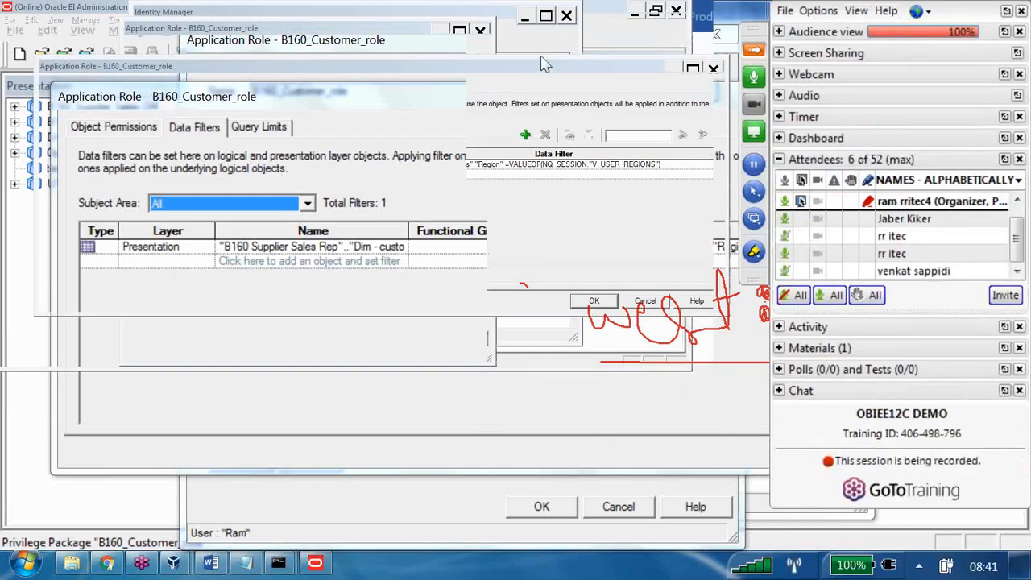
{"action": "left_click", "coordinate": [753, 50]}
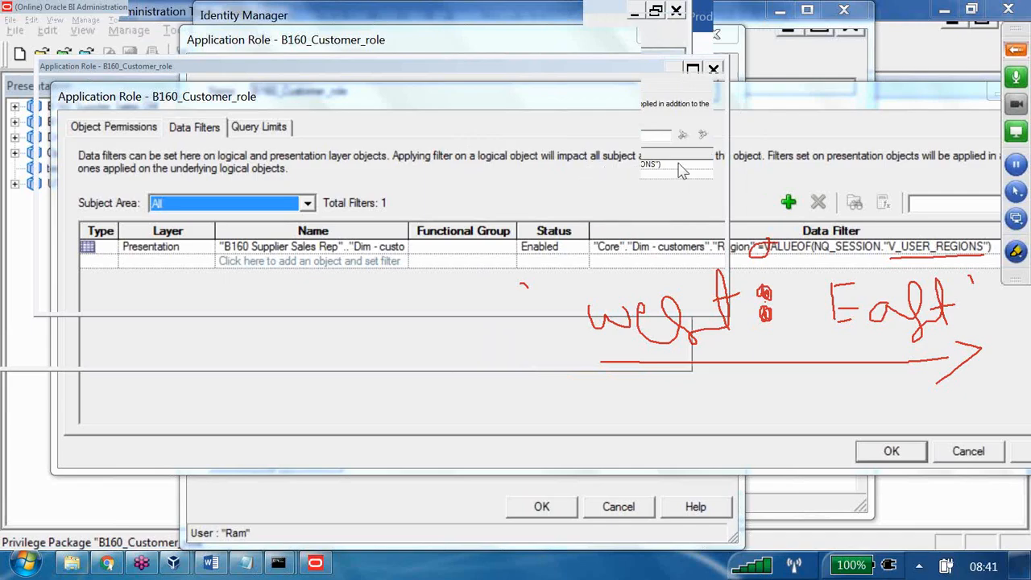
{"action": "left_click", "coordinate": [1016, 252]}
{"action": "left_click", "coordinate": [838, 371]}
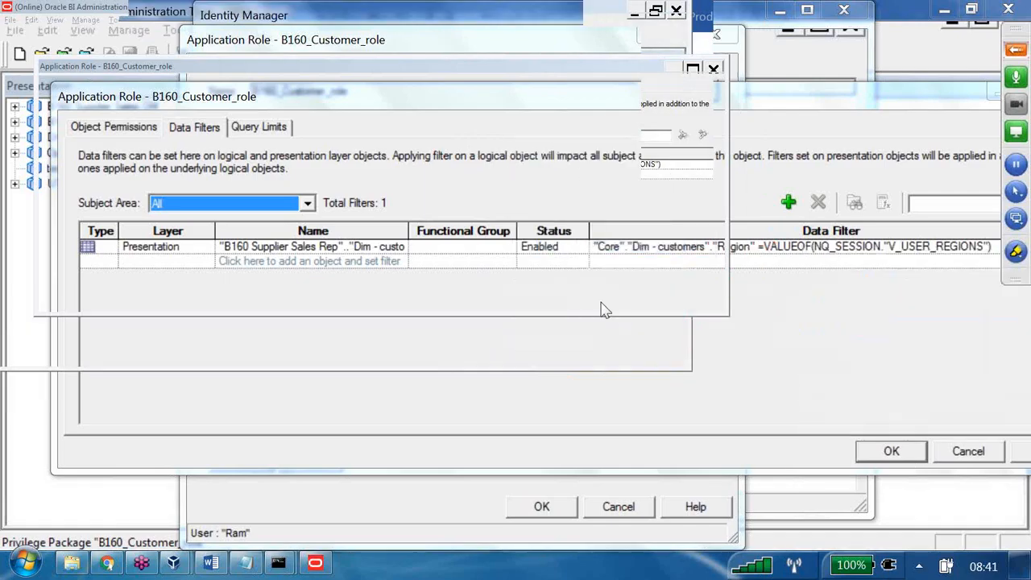
Switch to the Word notes and review the Testing Process steps, highlighting the record insertion, user creation and data security report instructions.
{"action": "key", "text": "alt+Tab"}
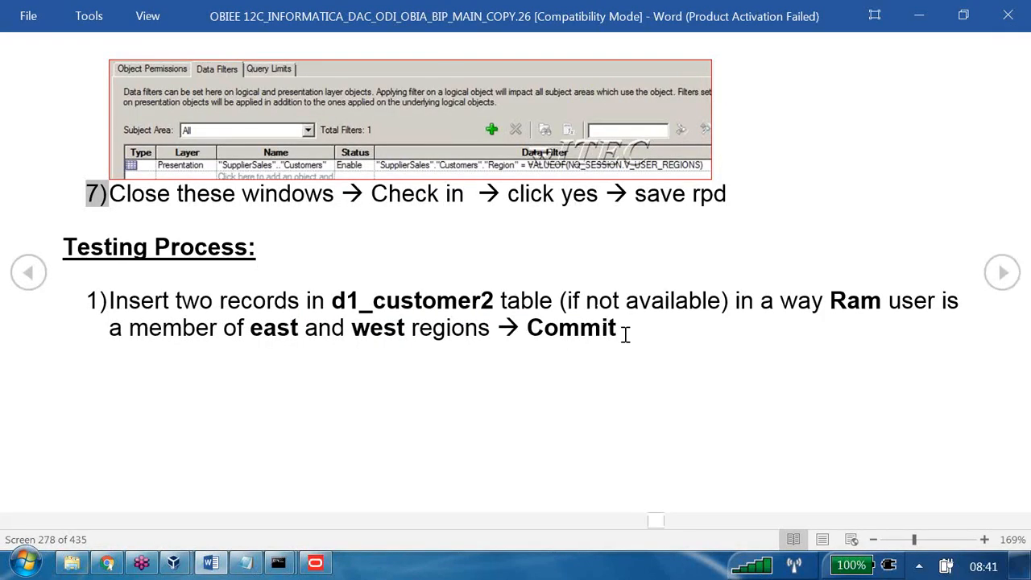
{"action": "left_click_drag", "start_coordinate": [625, 334], "coordinate": [127, 258]}
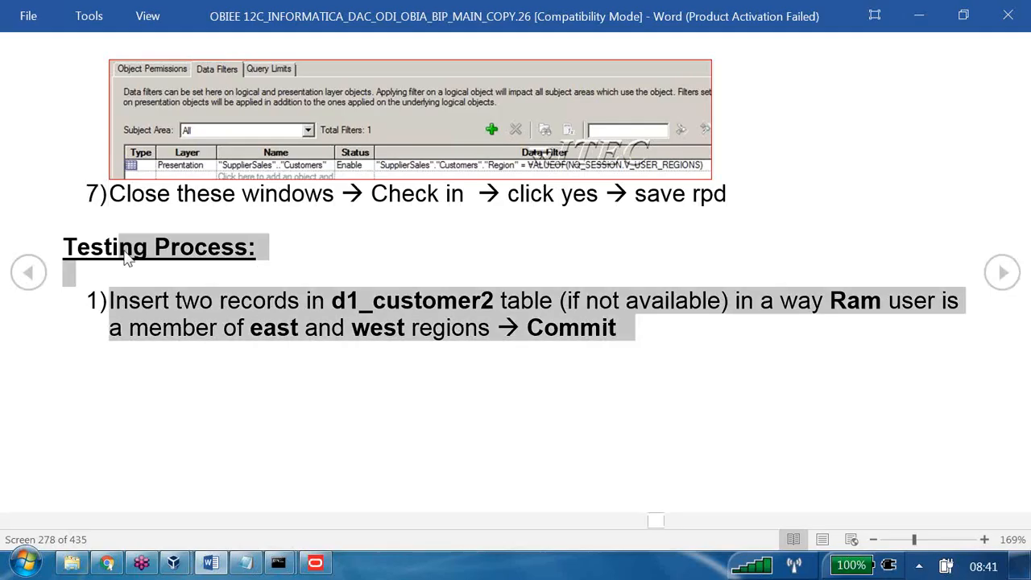
{"action": "scroll", "coordinate": [238, 282], "scroll_direction": "down", "scroll_amount": 1}
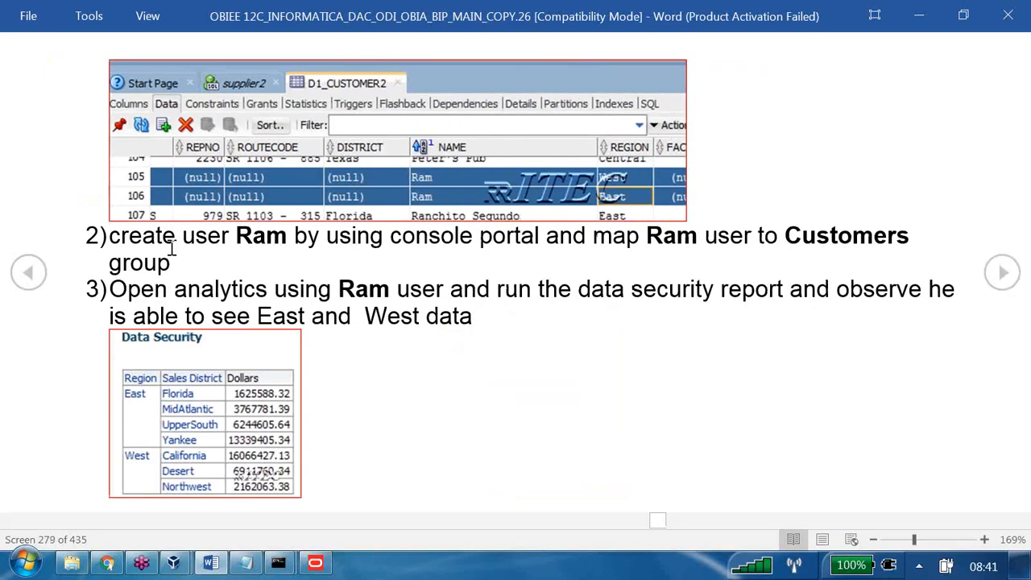
{"action": "left_click_drag", "start_coordinate": [129, 242], "coordinate": [319, 244]}
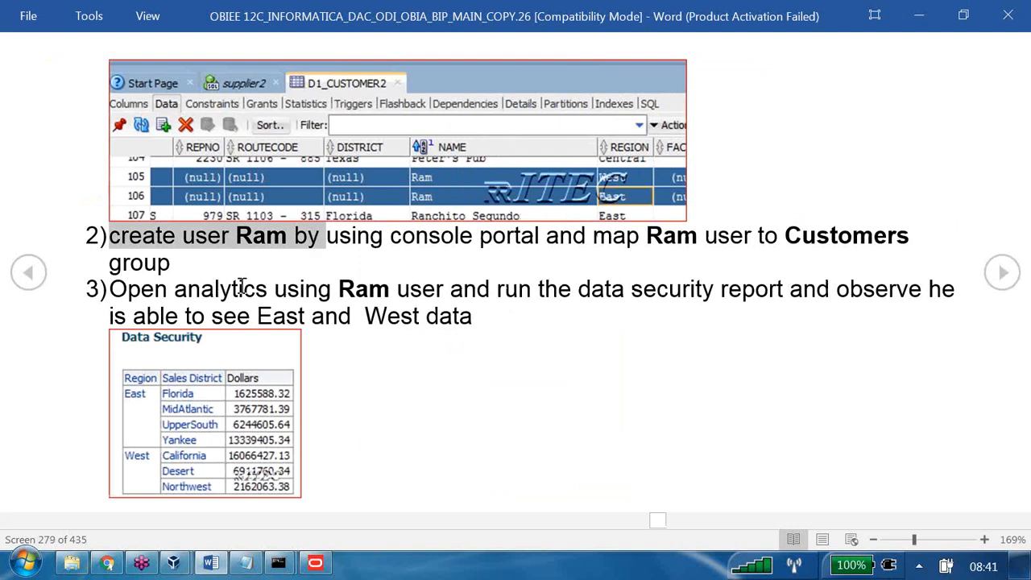
{"action": "left_click_drag", "start_coordinate": [118, 299], "coordinate": [377, 367]}
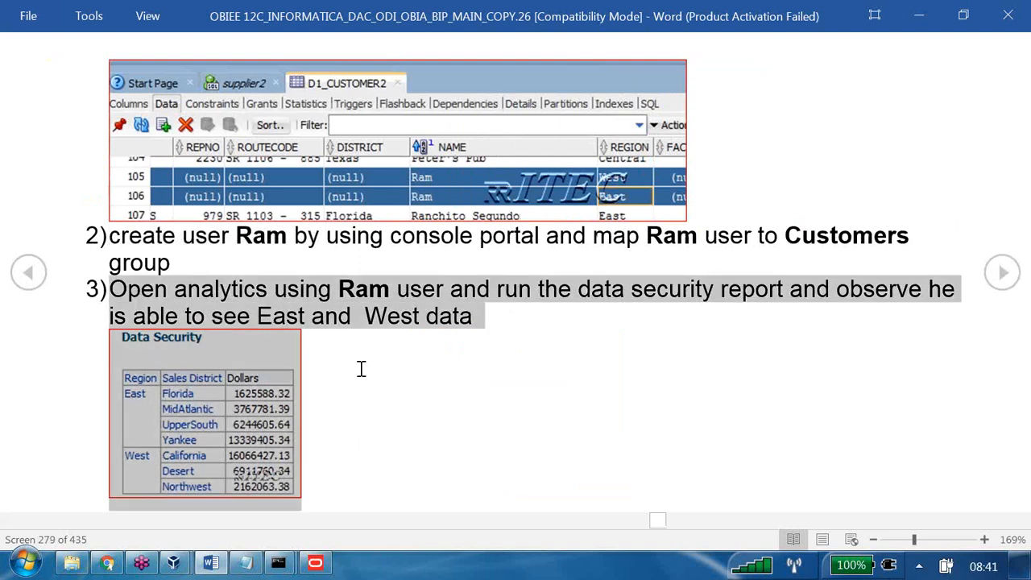
Find the Repository Variables versus Session Variables comparison table in the notes, highlight its header row and view the table enlarged.
{"action": "scroll", "coordinate": [361, 372], "scroll_direction": "down", "scroll_amount": 1}
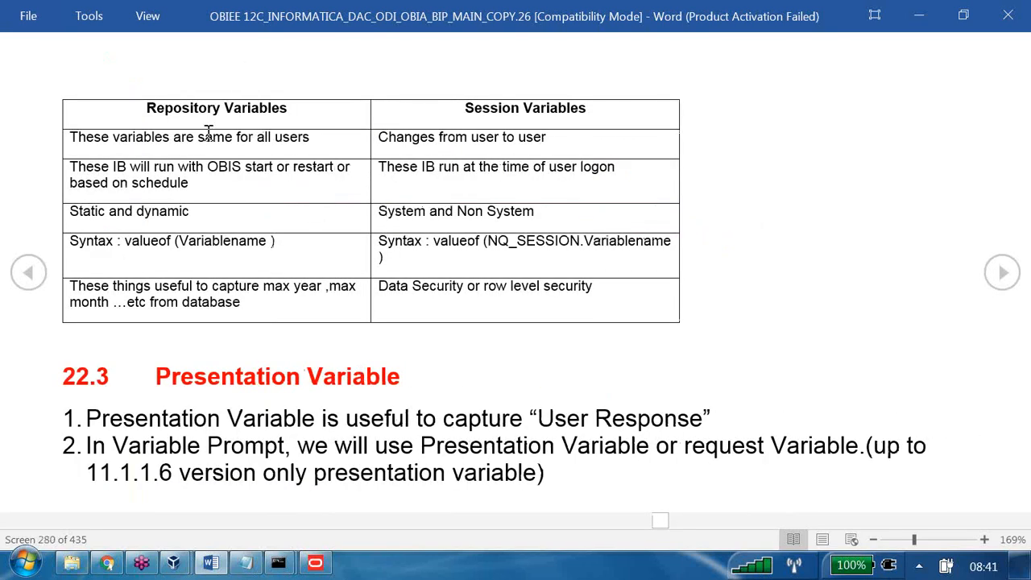
{"action": "left_click_drag", "start_coordinate": [156, 107], "coordinate": [586, 107]}
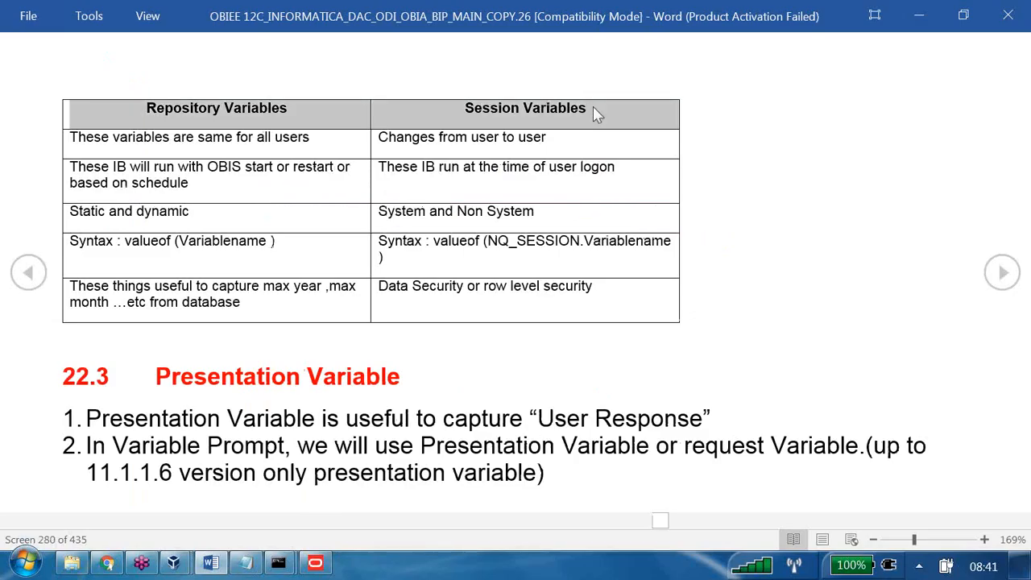
{"action": "double_click", "coordinate": [520, 170]}
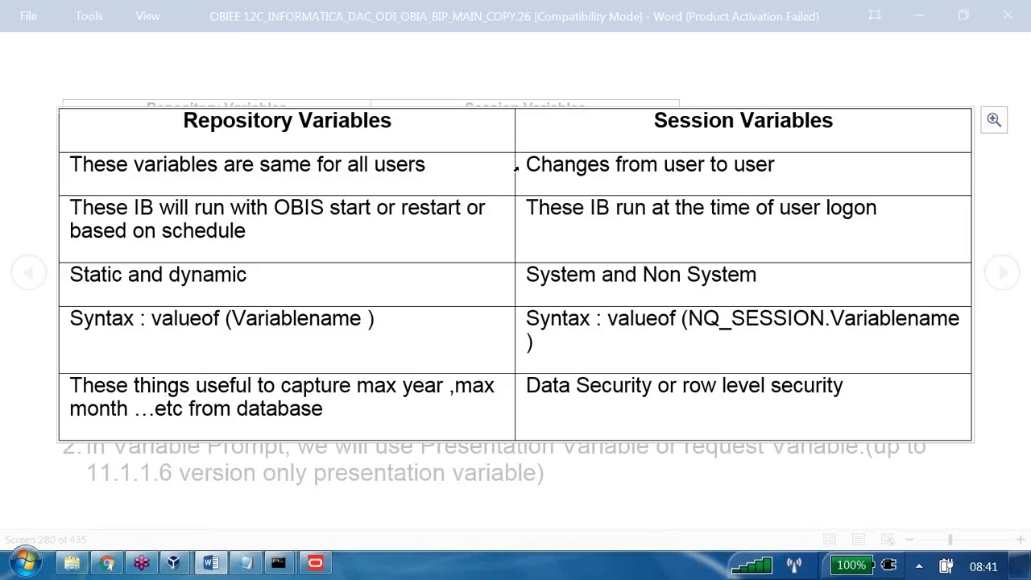
{"action": "left_click", "coordinate": [1007, 259]}
{"action": "double_click", "coordinate": [557, 235]}
{"action": "key", "text": "Escape"}
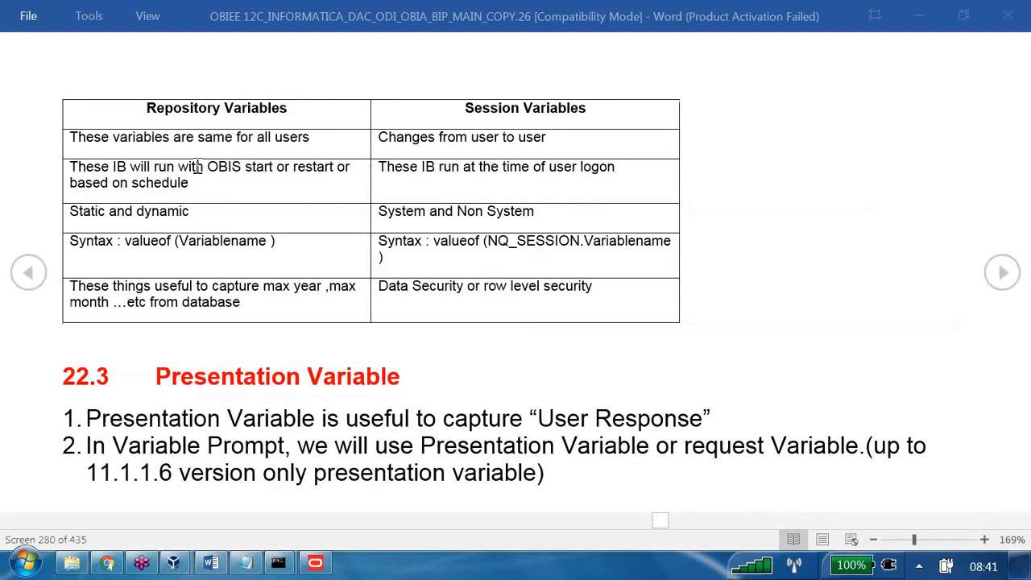
Enlarge the comparison table and highlight the "Repository Variables" heading and "These variables are same for all users".
{"action": "double_click", "coordinate": [228, 178]}
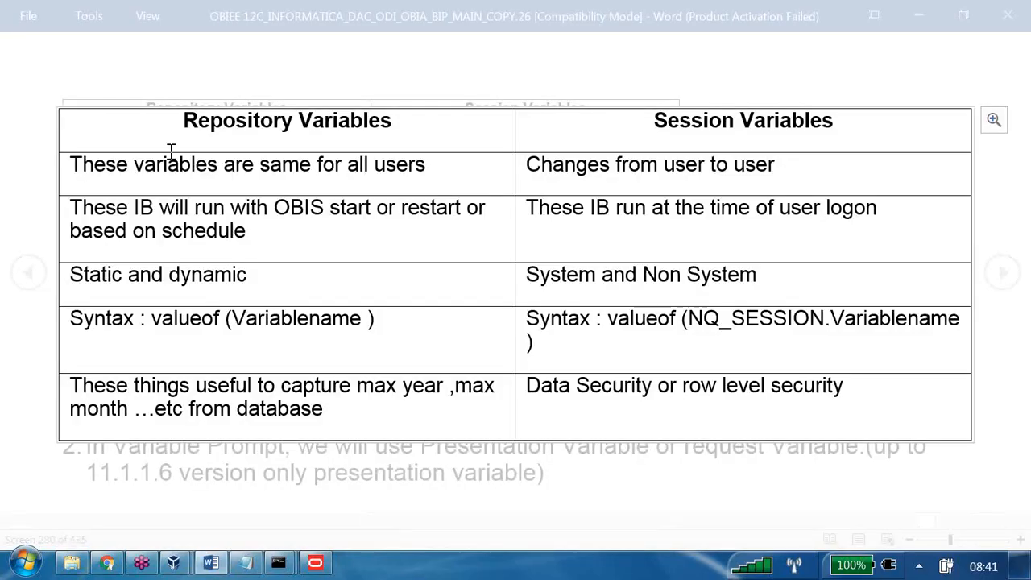
{"action": "left_click_drag", "start_coordinate": [181, 133], "coordinate": [389, 129]}
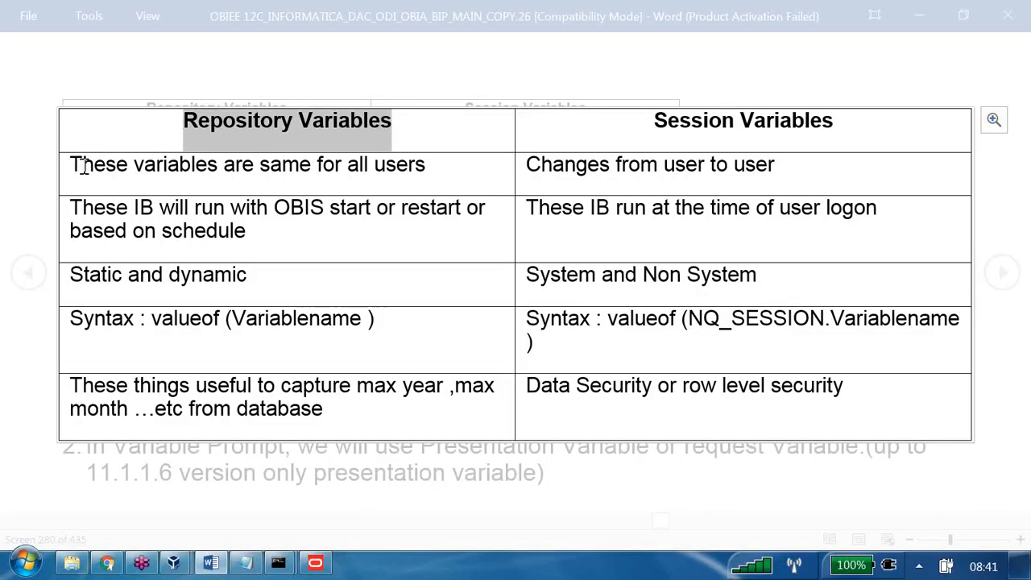
{"action": "left_click_drag", "start_coordinate": [84, 166], "coordinate": [433, 167]}
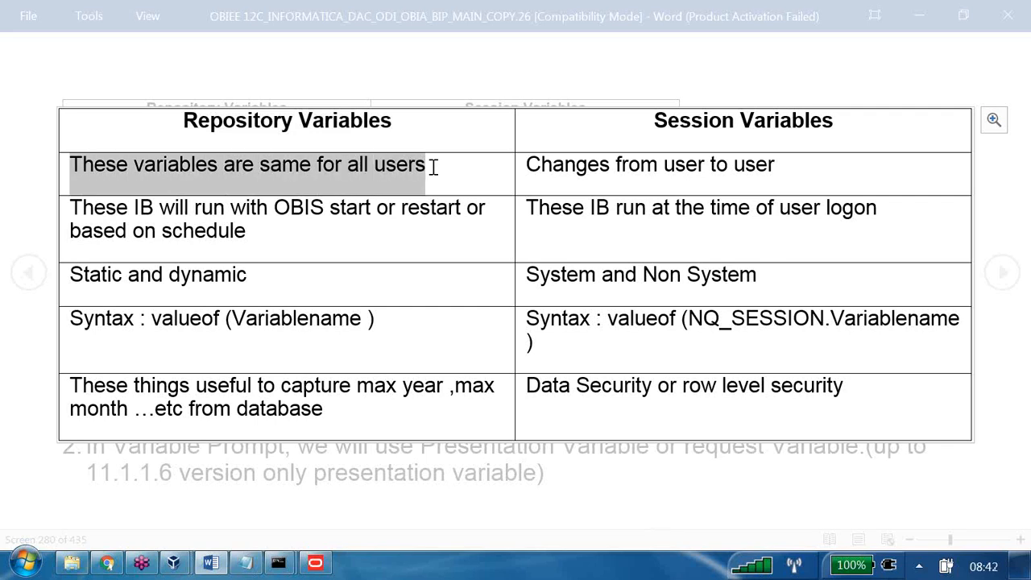
Switch to the Oracle BI Administration Tool, cancel out of the B160_Customer_role application role and close Identity Manager.
{"action": "key", "text": "alt+Tab"}
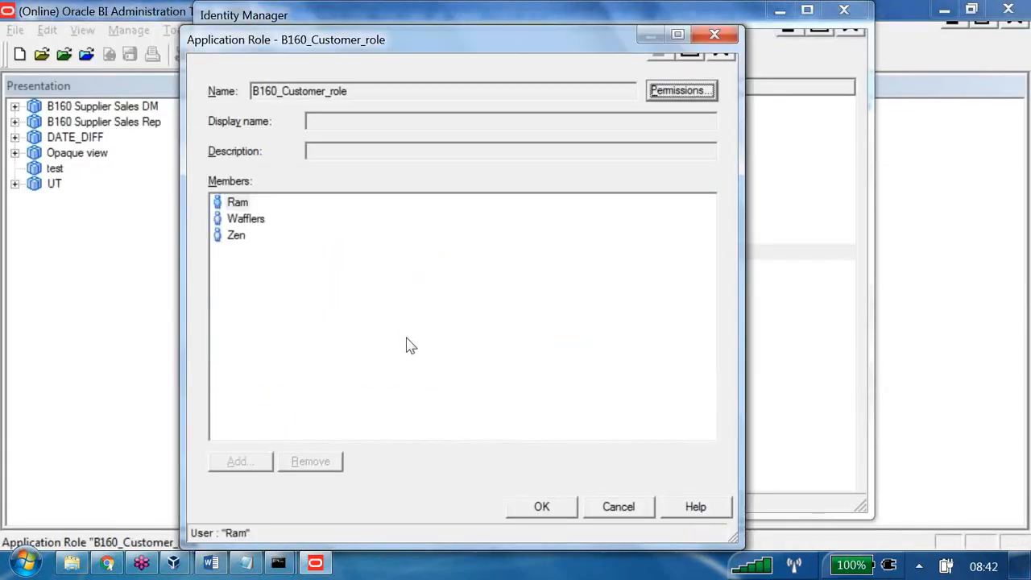
{"action": "left_click", "coordinate": [612, 507]}
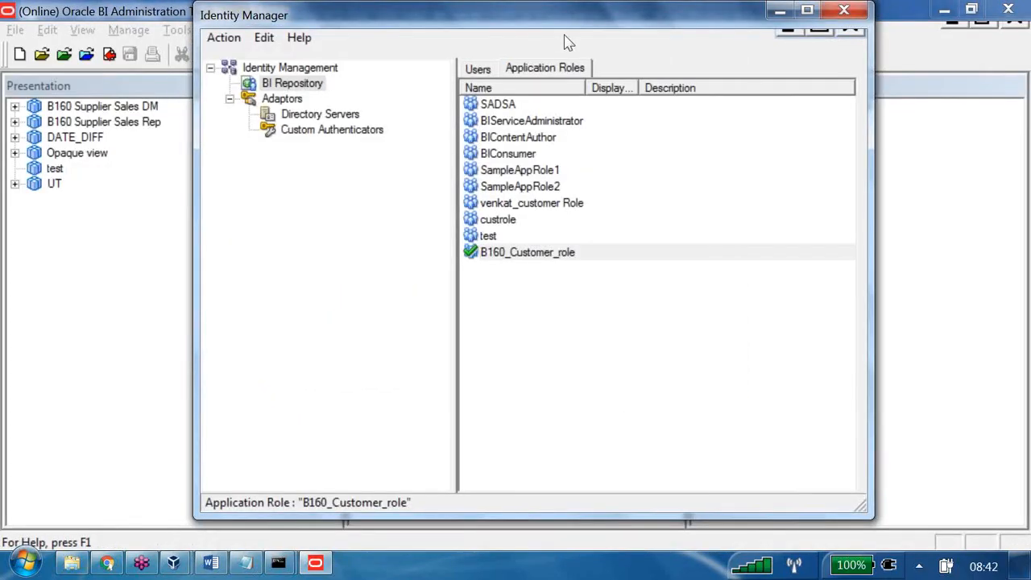
{"action": "left_click", "coordinate": [845, 10]}
Open the Variable Manager and display the dynamic repository variables.
{"action": "left_click", "coordinate": [129, 30]}
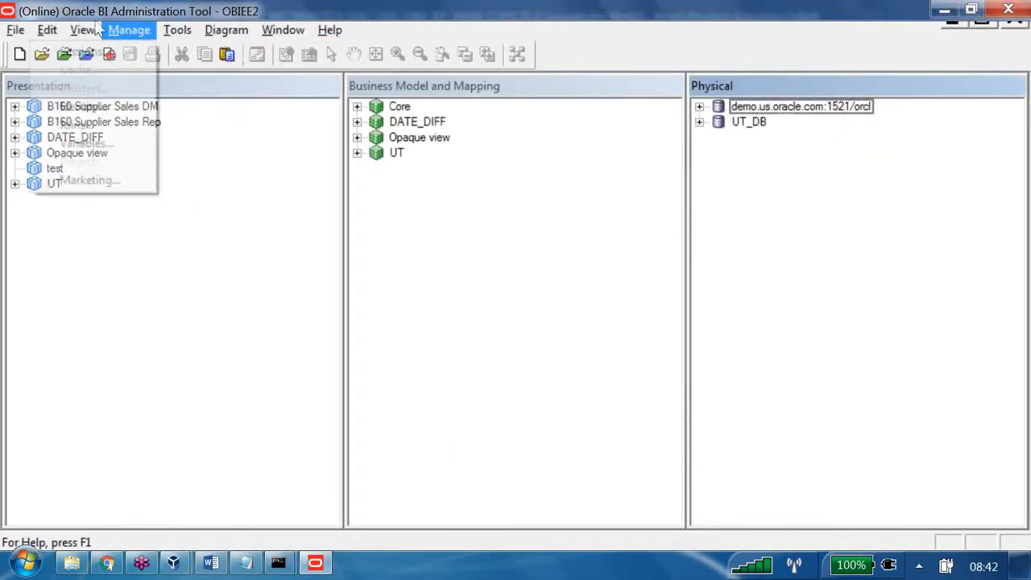
{"action": "left_click", "coordinate": [87, 143]}
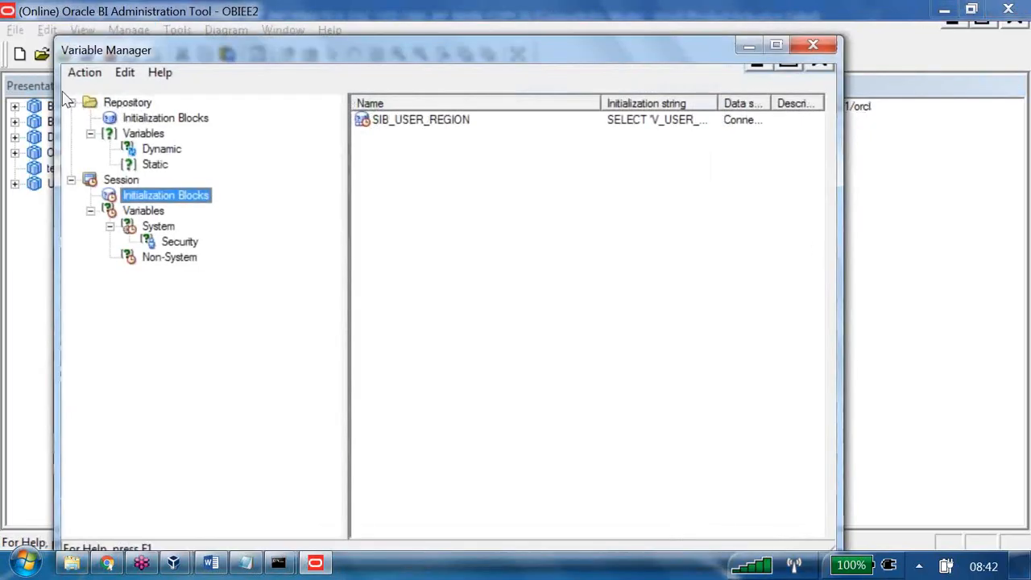
{"action": "left_click", "coordinate": [161, 149]}
{"action": "key", "text": "Tab"}
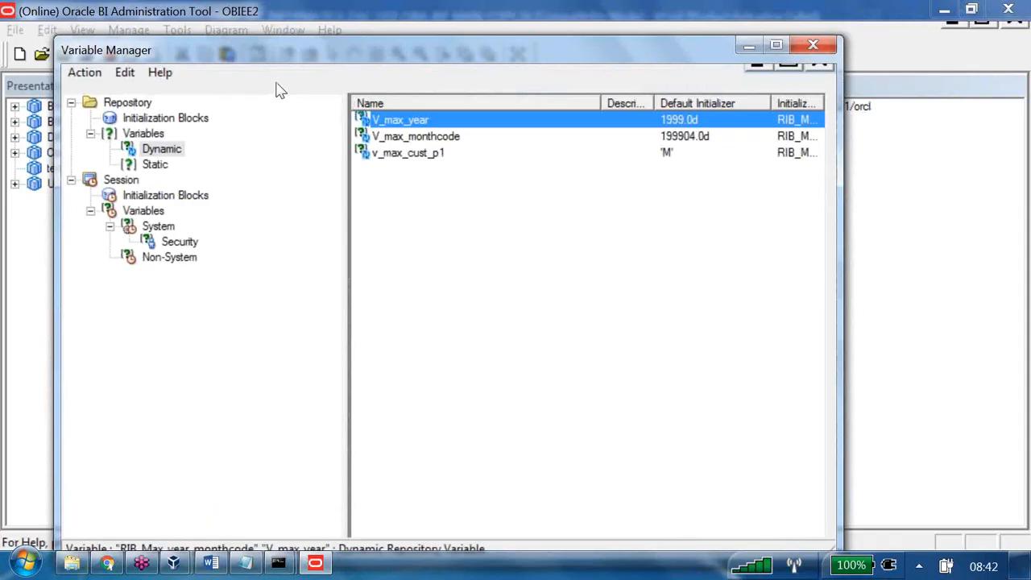
Return to the comparison table in the Word notes and highlight "Changes from user to user" under Session Variables.
{"action": "key", "text": "alt+Tab"}
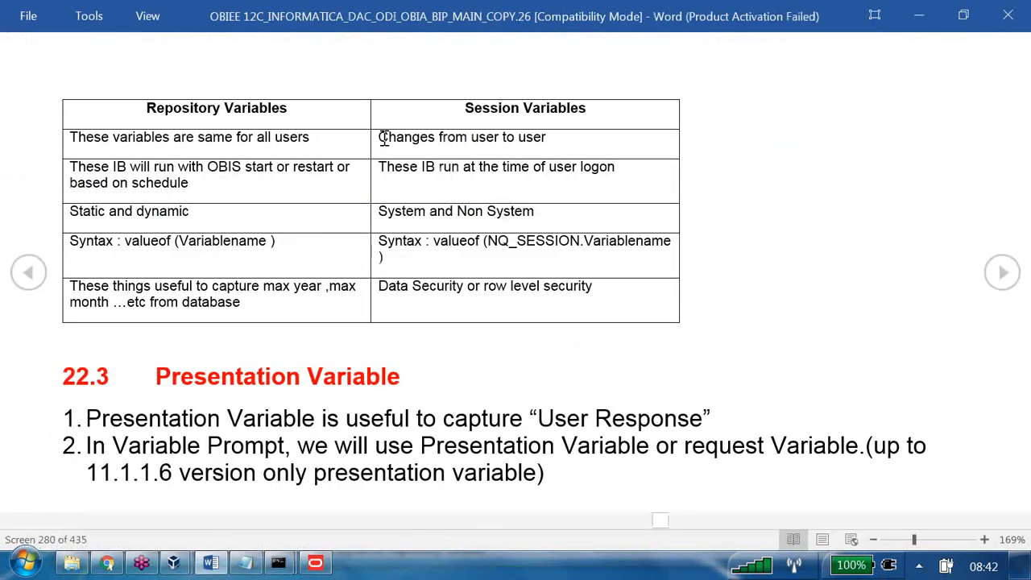
{"action": "left_click_drag", "start_coordinate": [382, 137], "coordinate": [550, 138]}
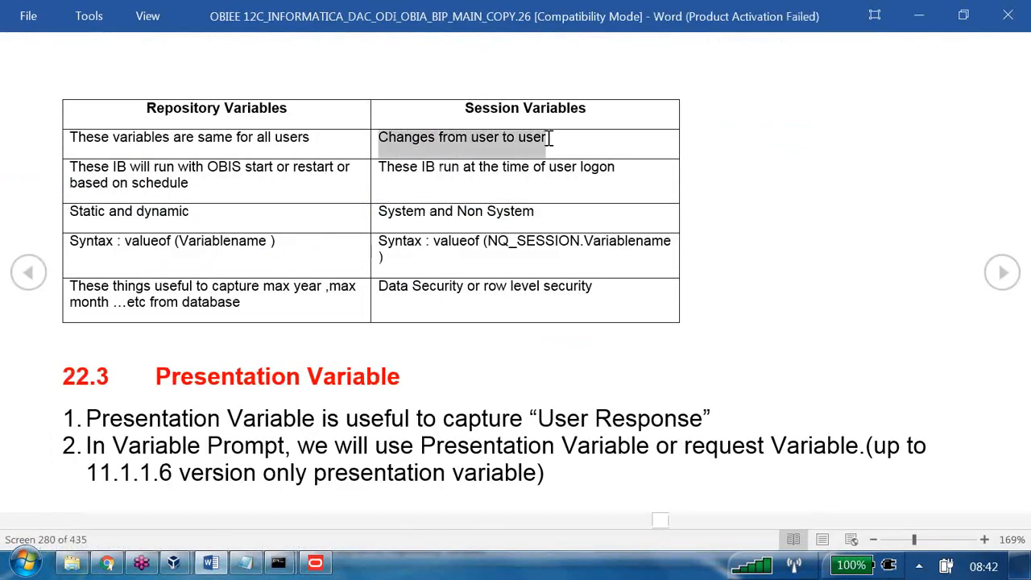
{"action": "left_click", "coordinate": [550, 138]}
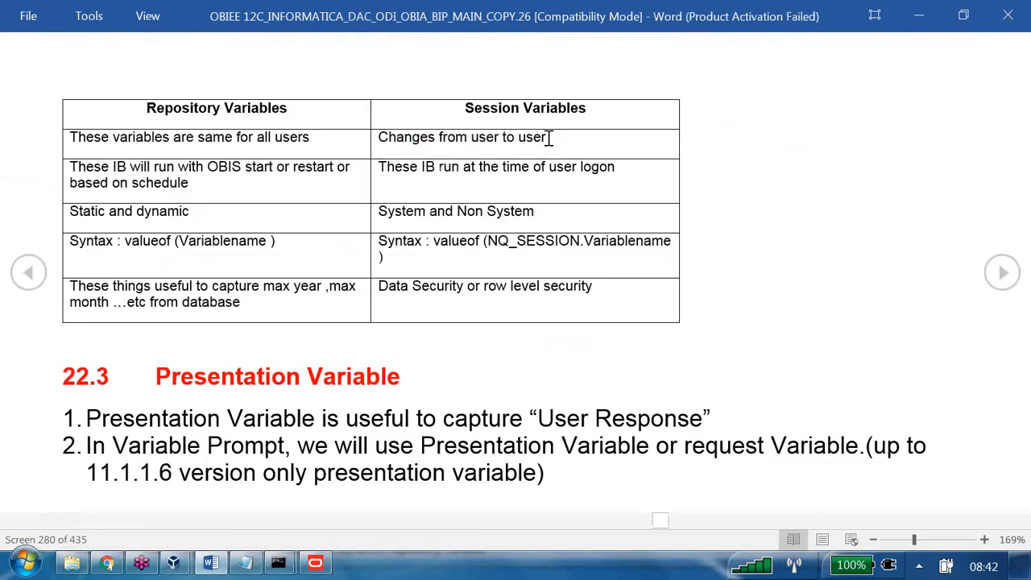